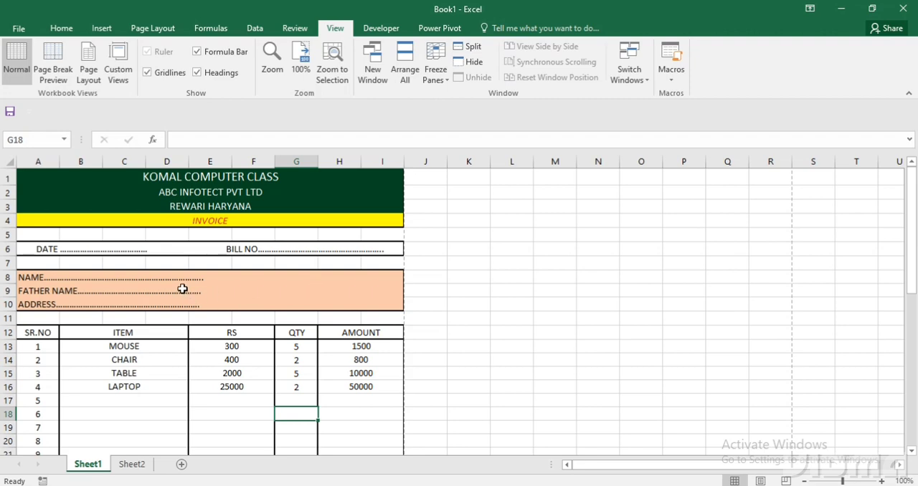
Add PRINTER as the fifth item of the Sheet1 invoice with a quantity of 5.
drag(230, 176, 236, 208)
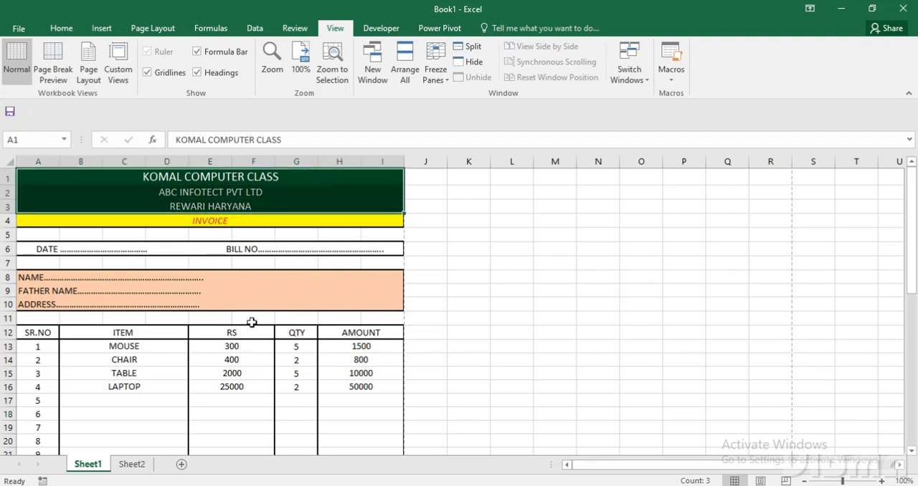
scroll(251, 345, down, 2)
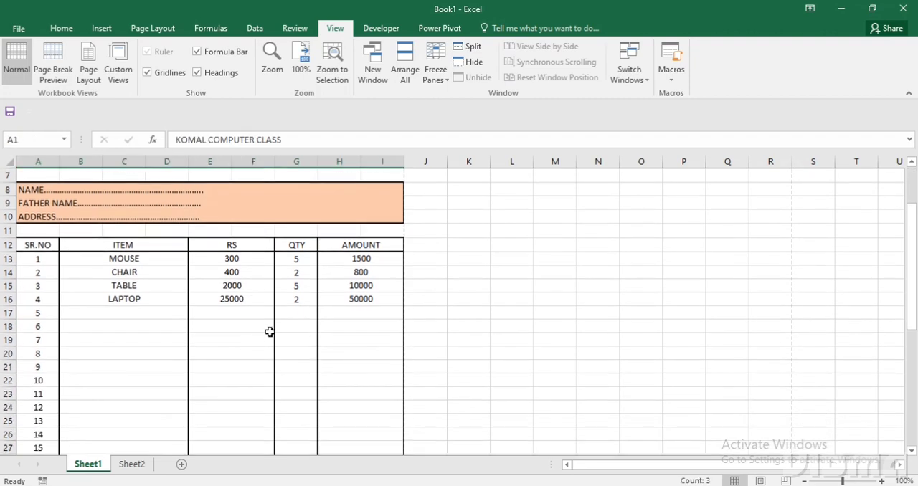
click(143, 314)
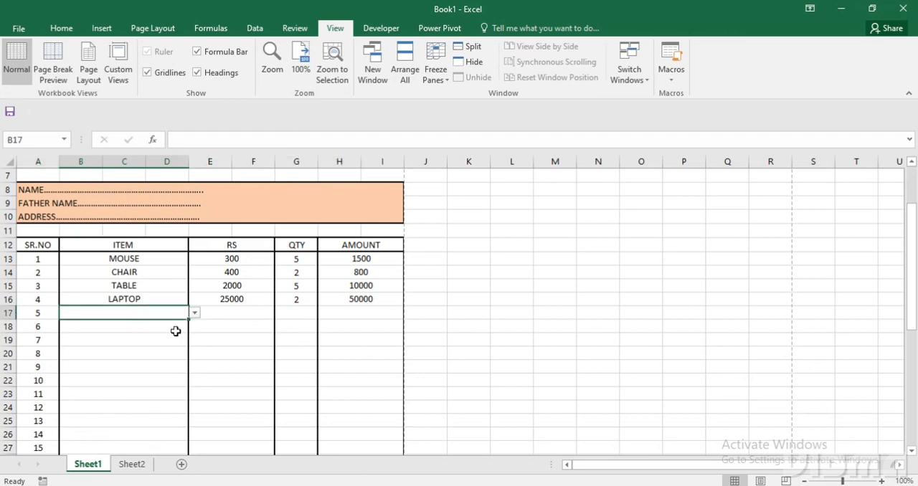
click(195, 315)
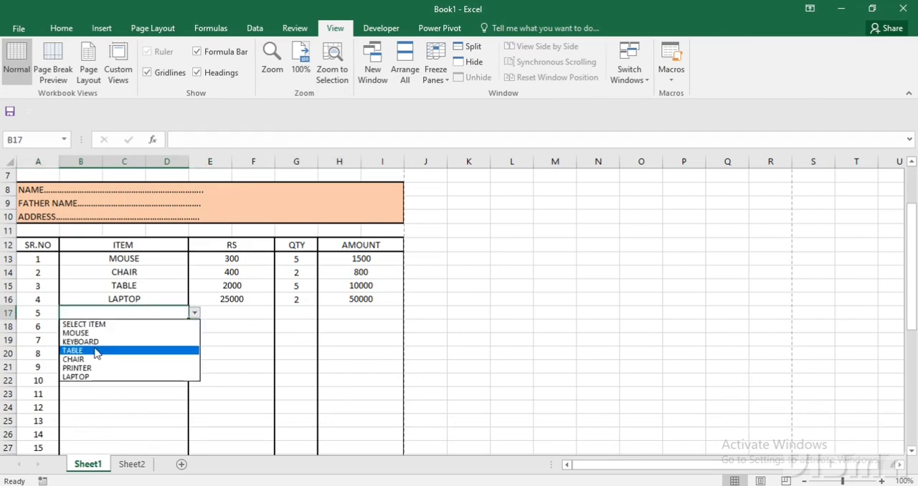
click(101, 367)
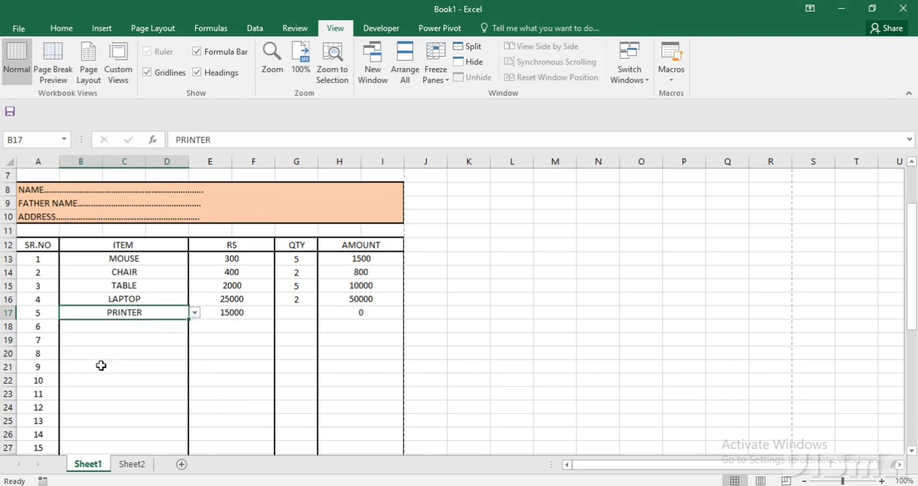
click(244, 313)
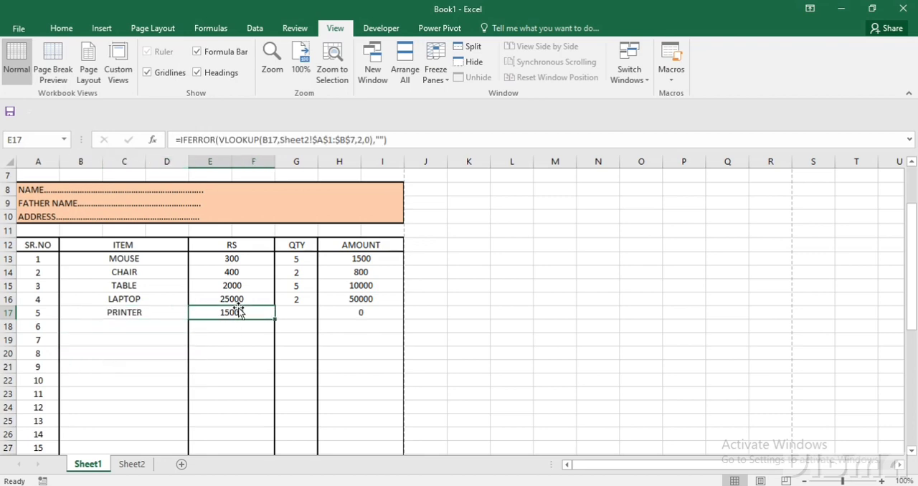
click(292, 310)
text(5)
key(Return)
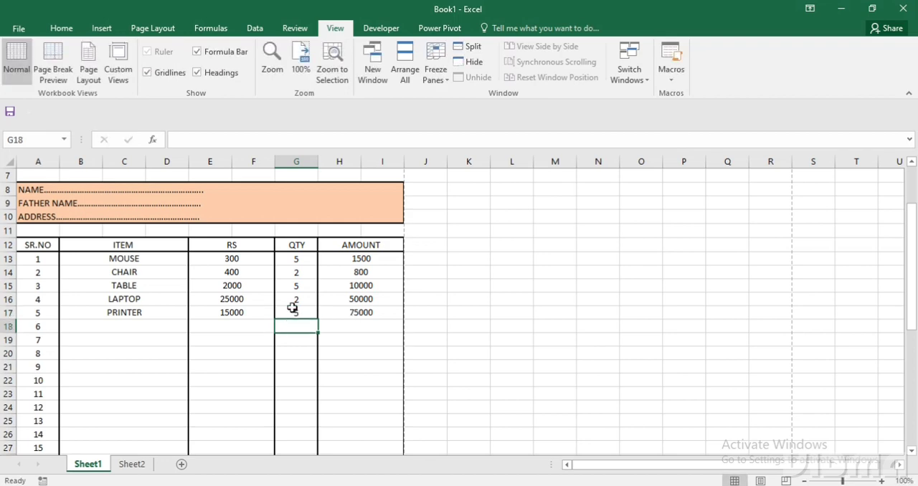
Review the printer row's amount formula and the amount, grand total and signature cells at the foot of the invoice.
key(Up)
key(Right)
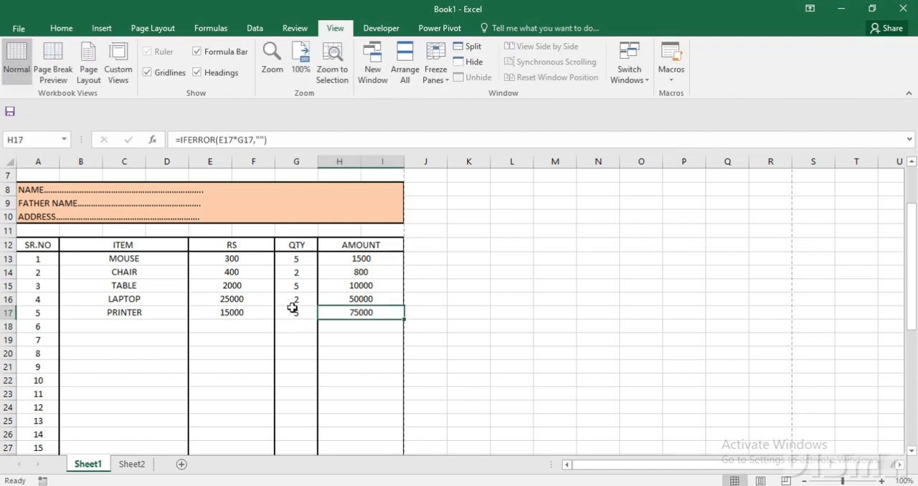
scroll(335, 314, down, 5)
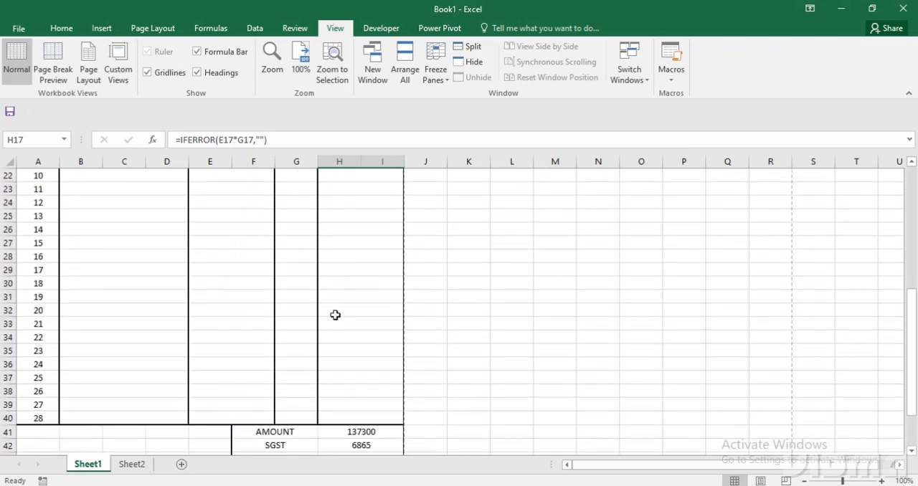
scroll(335, 314, down, 2)
click(350, 352)
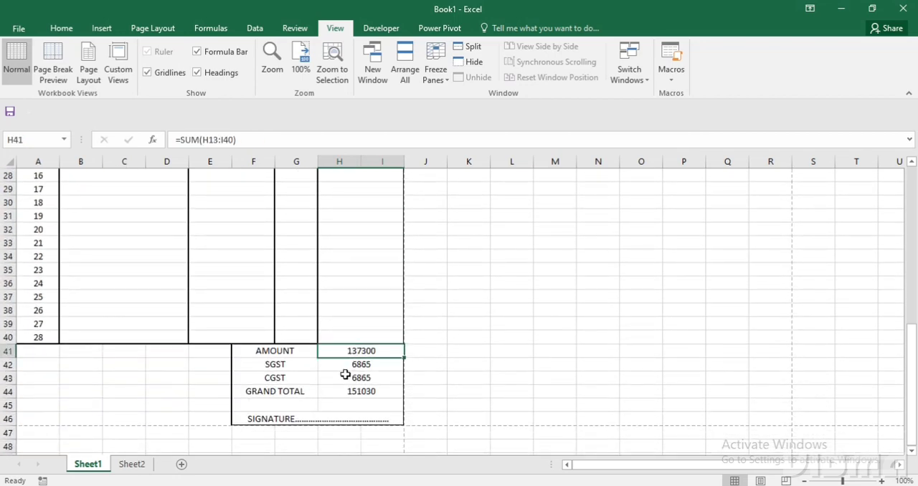
click(356, 390)
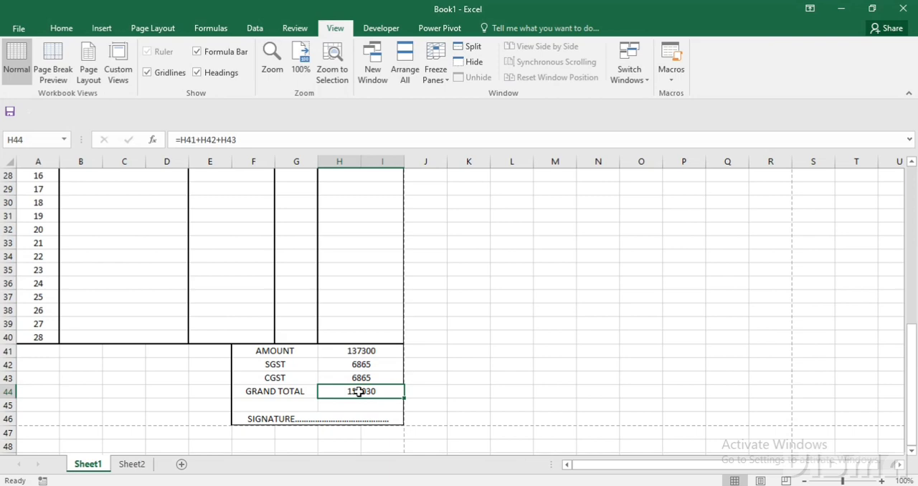
click(332, 423)
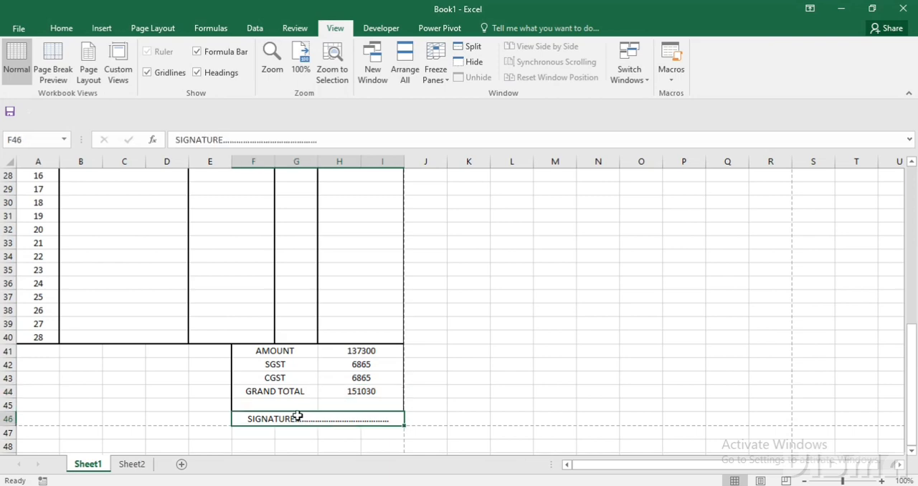
scroll(296, 401, up, 8)
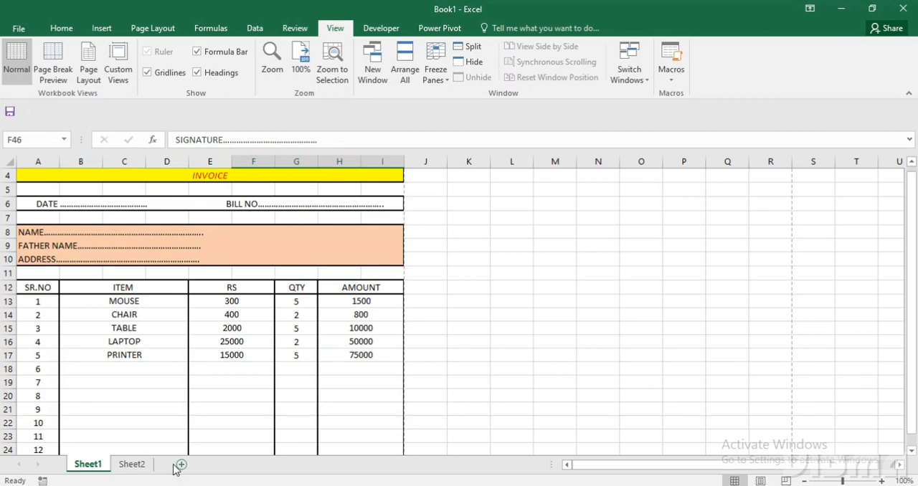
Add two new worksheets to the workbook and go to the blank Sheet3.
click(180, 465)
click(224, 464)
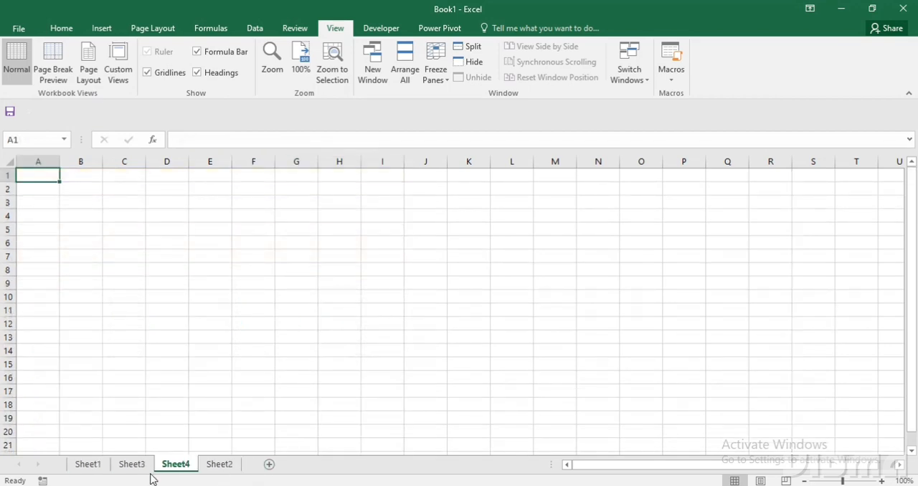
click(144, 465)
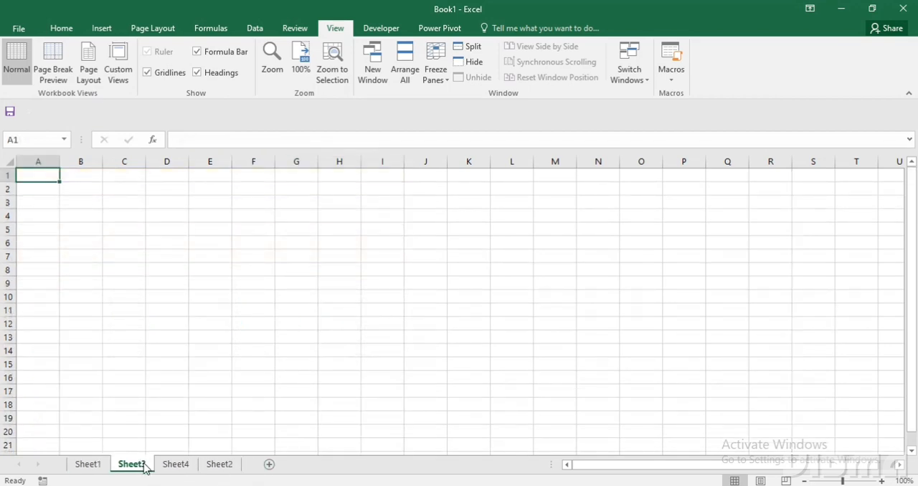
click(129, 285)
Examine the three company heading rows and the INVOICE title row on Sheet1.
click(87, 464)
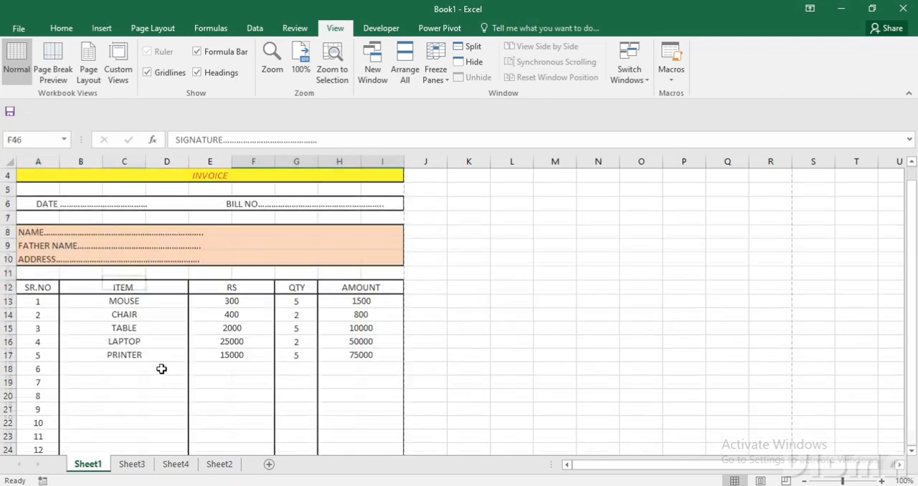
scroll(161, 369, up, 1)
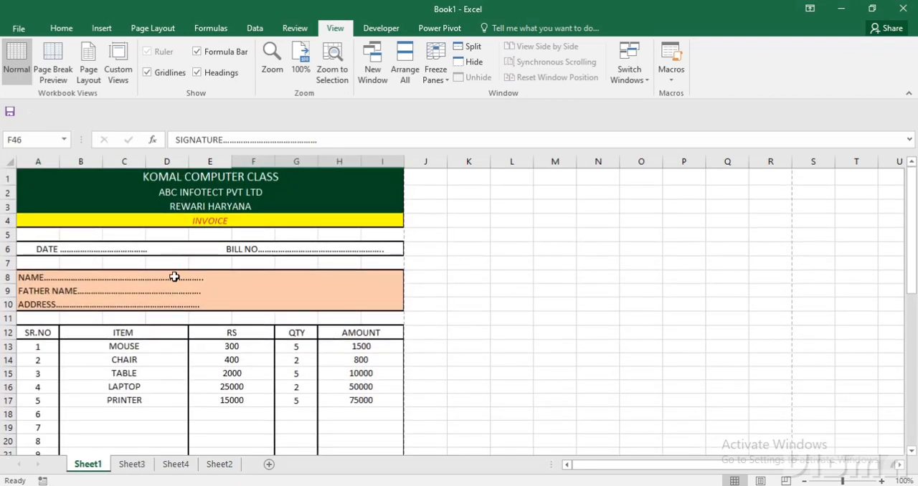
drag(212, 178, 217, 206)
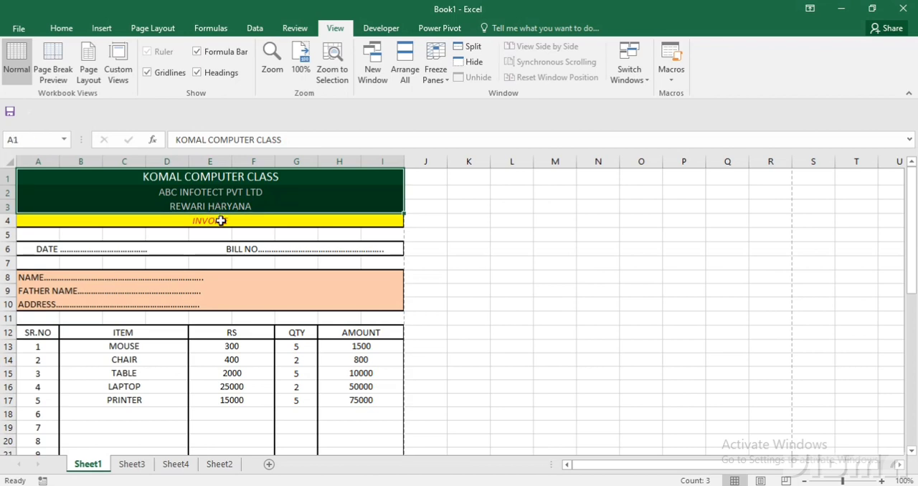
click(220, 221)
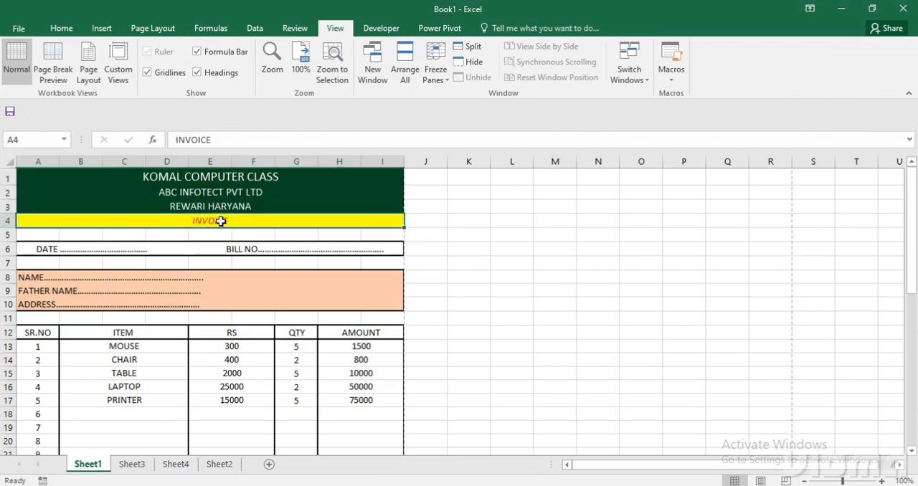
Display the page-break guides on Sheet3 by opening and closing its print preview.
click(136, 467)
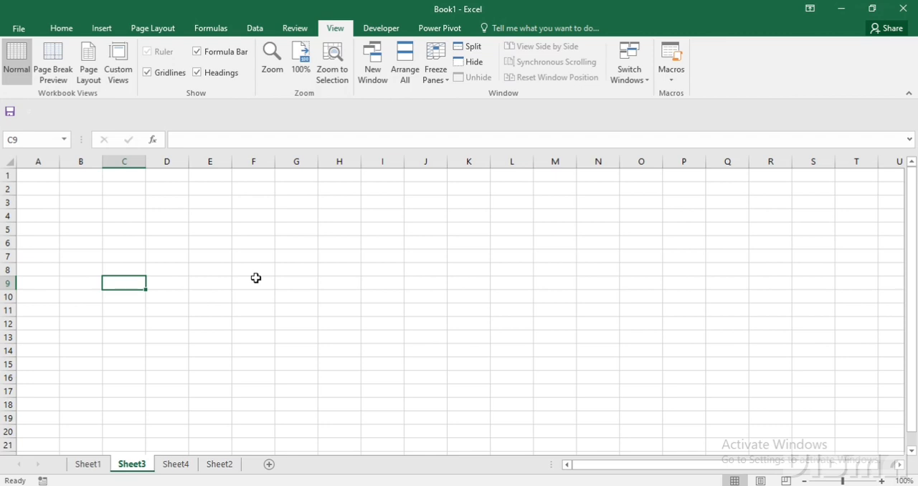
key(ctrl+p)
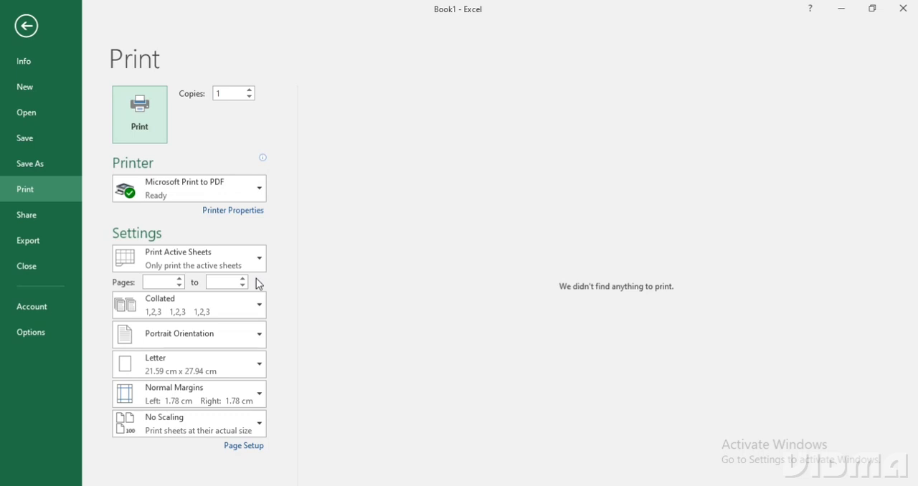
key(Escape)
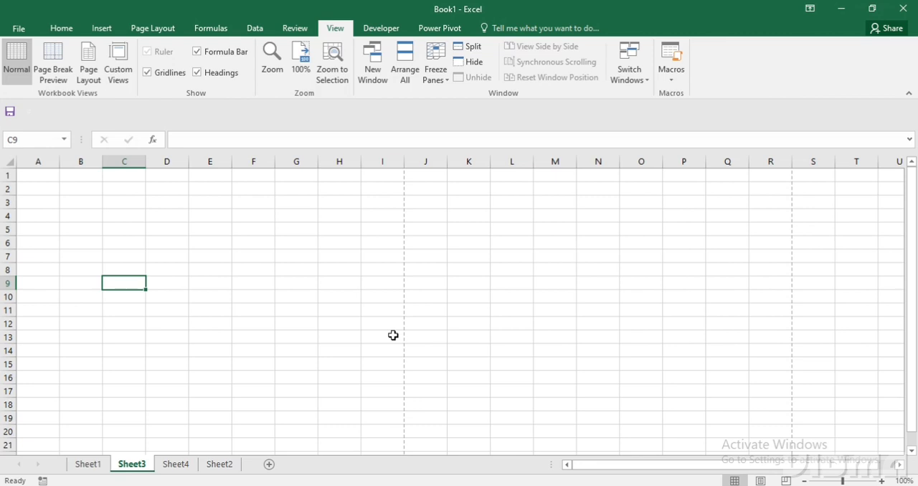
Check the print preview of the finished invoice on Sheet1, and return to the worksheet.
click(102, 466)
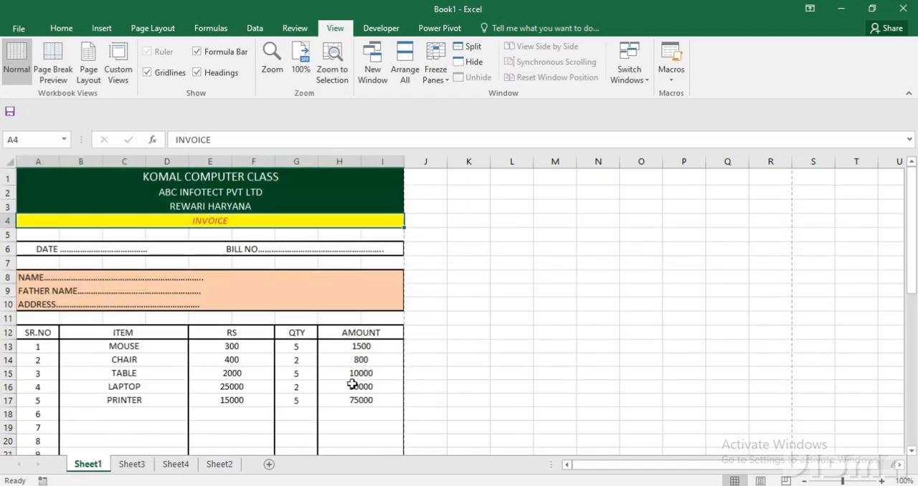
key(ctrl+p)
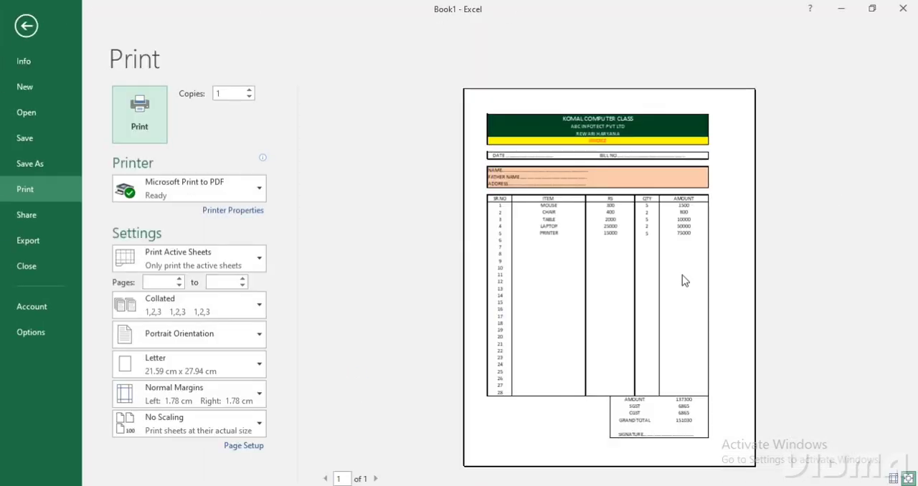
key(Escape)
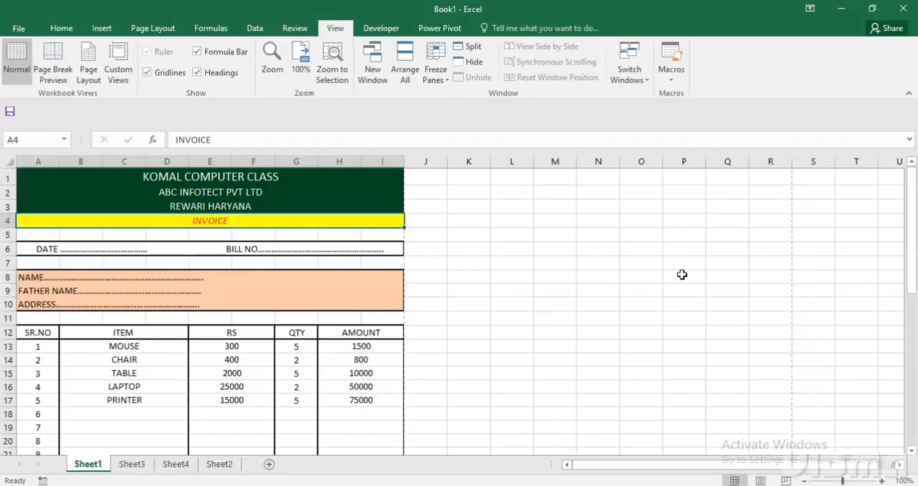
On Sheet3, apply Merge Across to cells A1:I4 so each heading row is one cell.
click(123, 470)
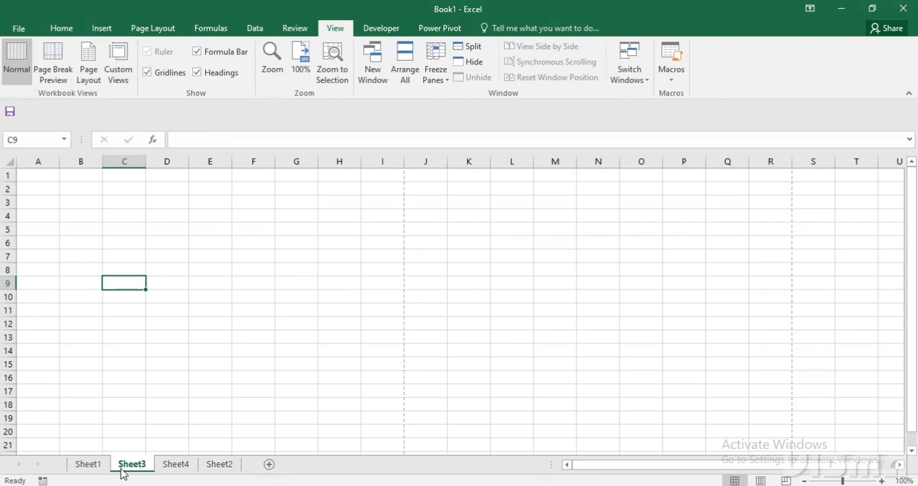
drag(44, 174, 375, 212)
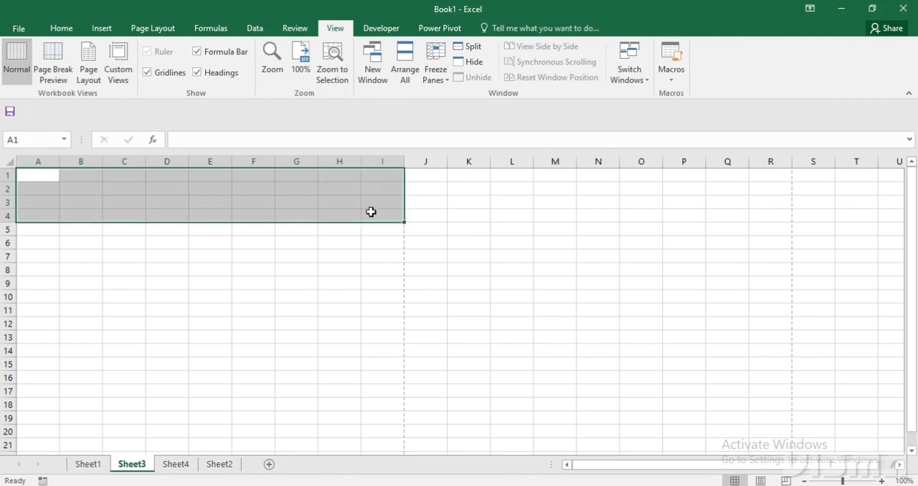
click(65, 30)
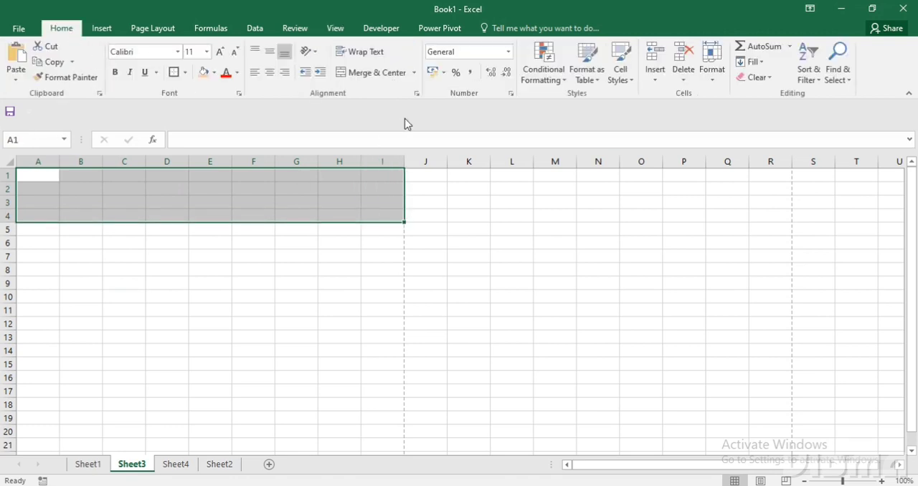
click(413, 75)
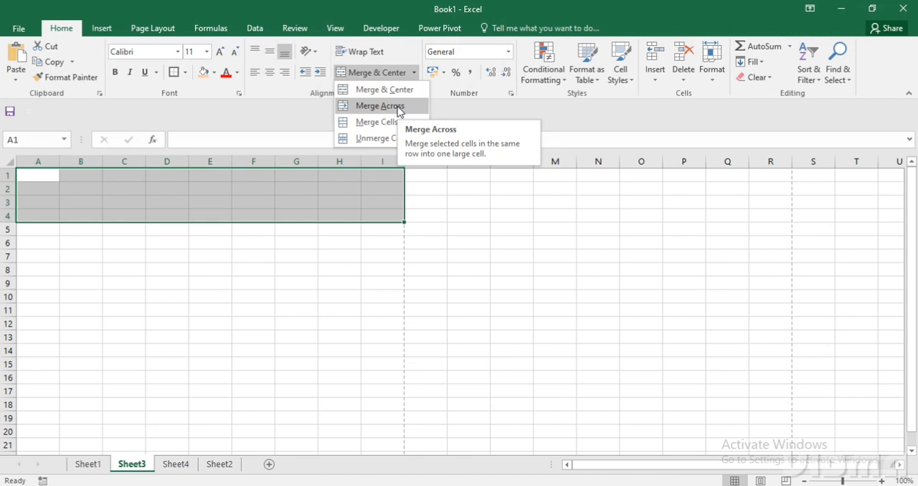
click(399, 106)
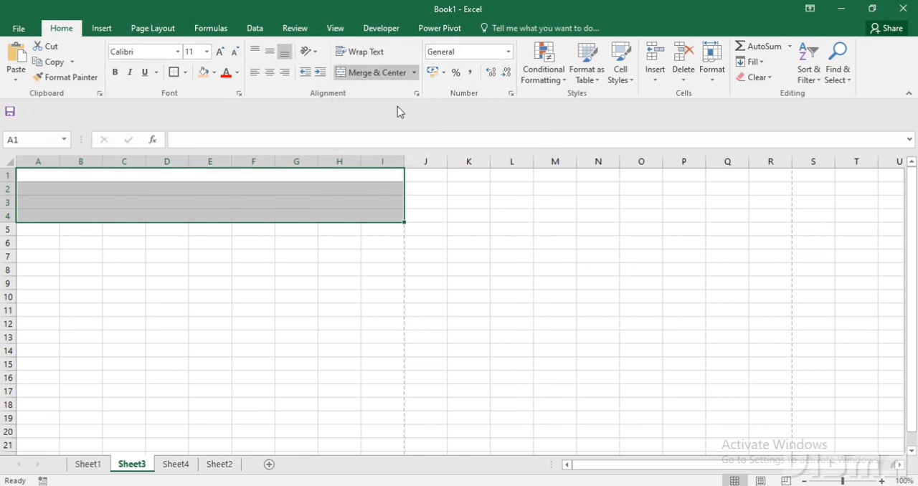
click(336, 240)
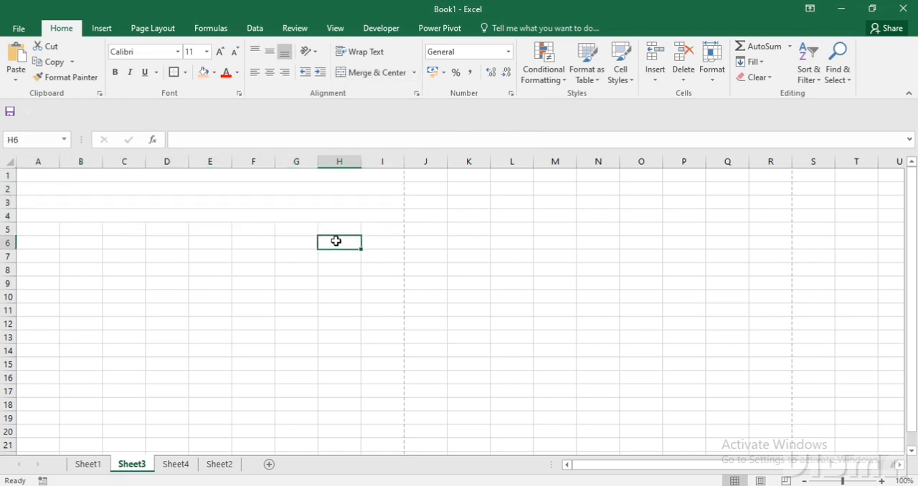
Enter the company heading KOMAL COMPUTER CLASS in the merged first row.
click(297, 175)
text(K)
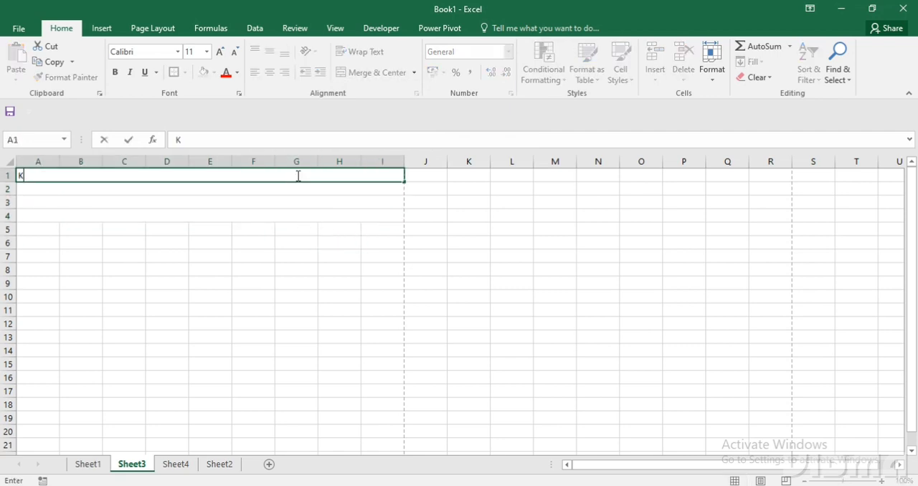
text(OMAL COMPUTE)
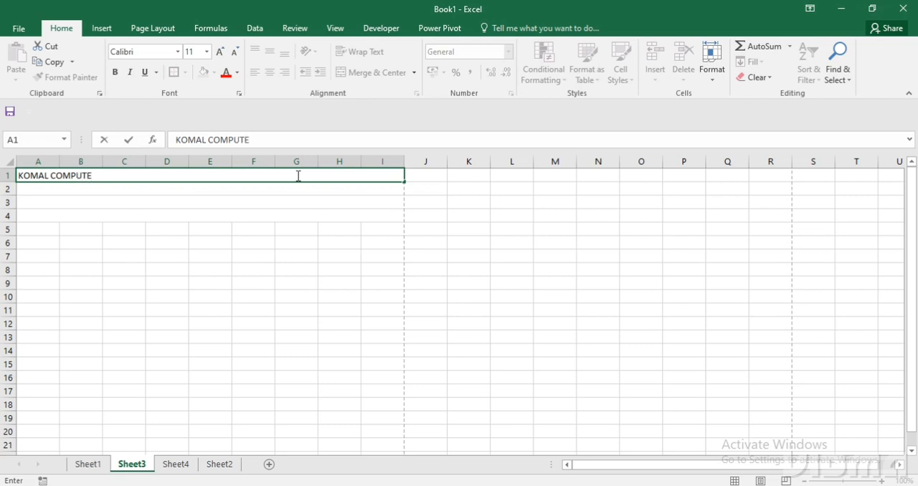
text(R CLASS)
key(Return)
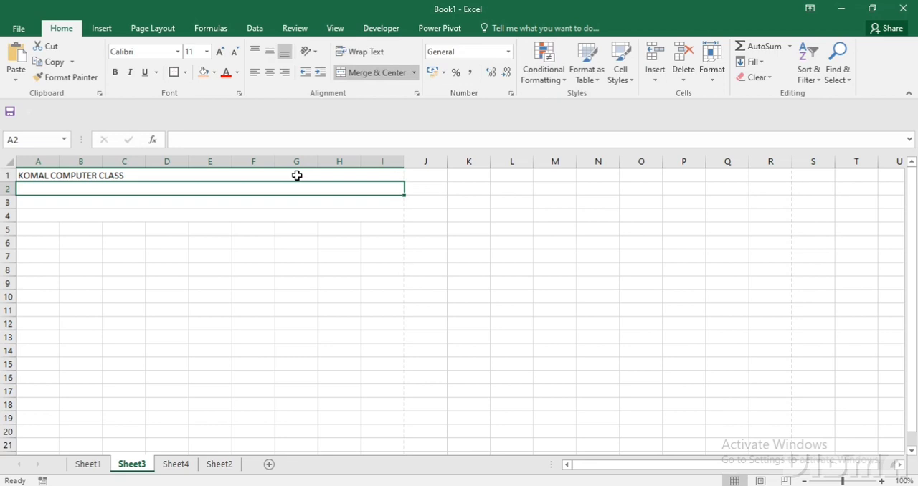
Enter ABC INFOTECT PVT LTD in the merged second row.
text(ABC)
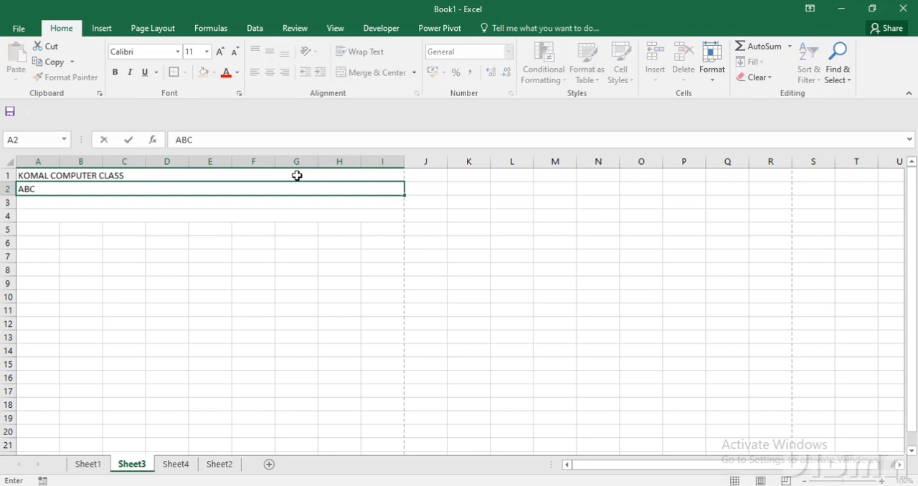
text( INFOTECT PVT)
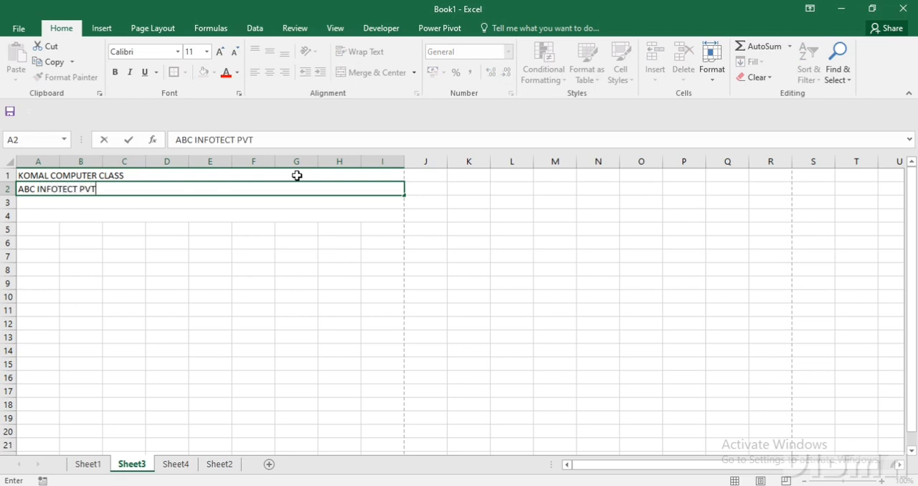
text( LTD)
Enter REWARI HARYANA in the merged third row and INVOICE in the fourth.
click(259, 205)
text(R)
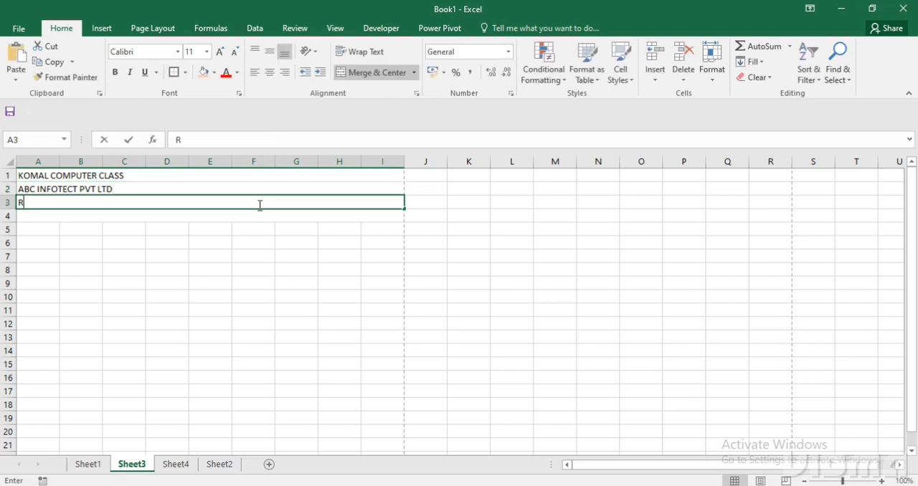
text(EWARI HARYANA)
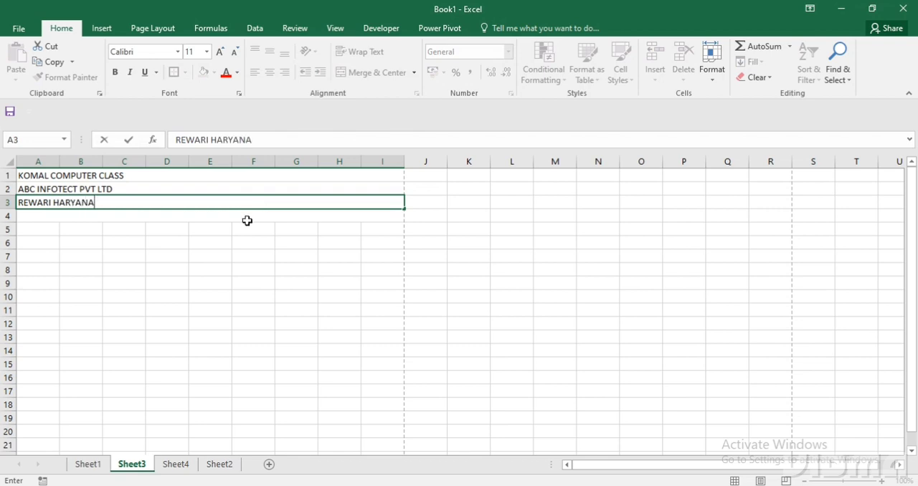
click(246, 218)
text(INVI)
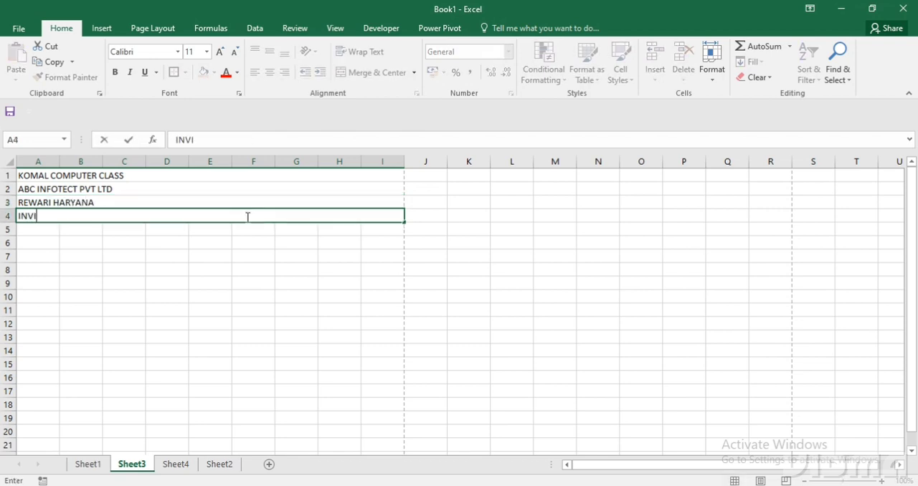
key(BackSpace)
text(OICE)
key(Return)
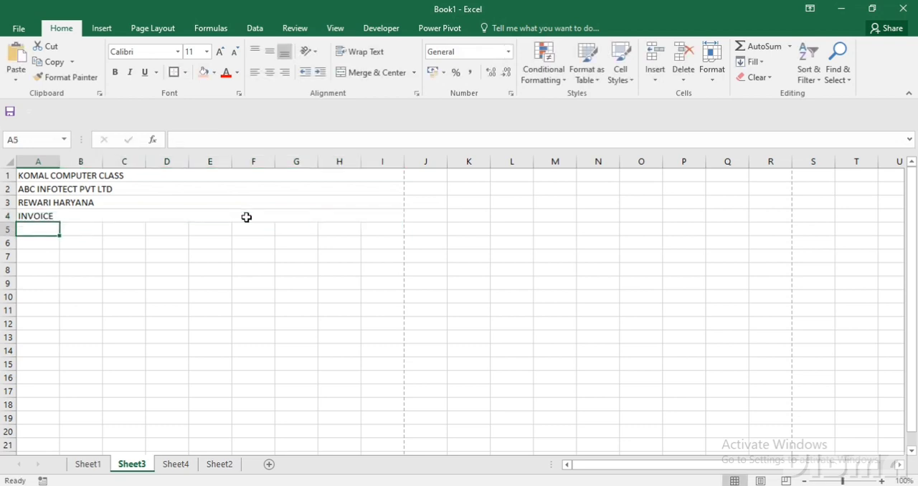
Center the text of heading rows 1 to 4 horizontally and align it to the middle vertically.
drag(213, 172, 217, 210)
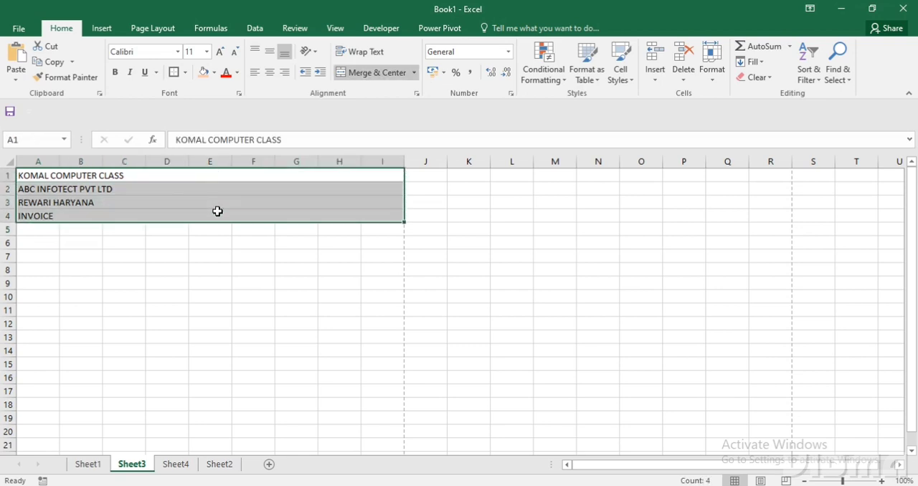
click(269, 72)
click(270, 55)
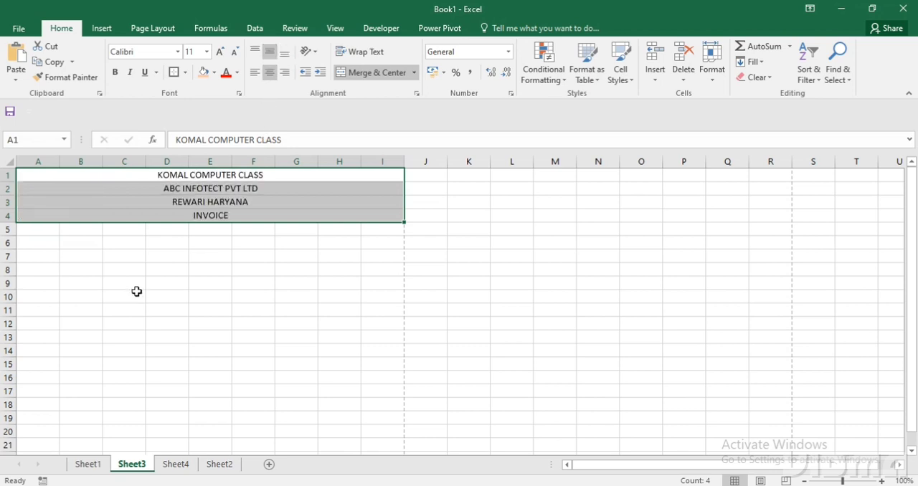
Set the font size of the KOMAL COMPUTER CLASS heading to 16 and of rows 2 to 4 to 12.
click(146, 175)
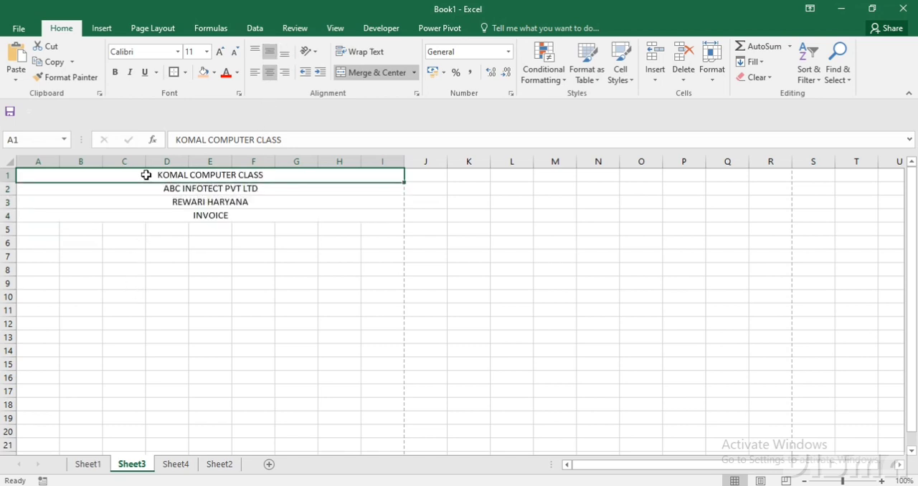
click(219, 53)
click(219, 53)
click(219, 53)
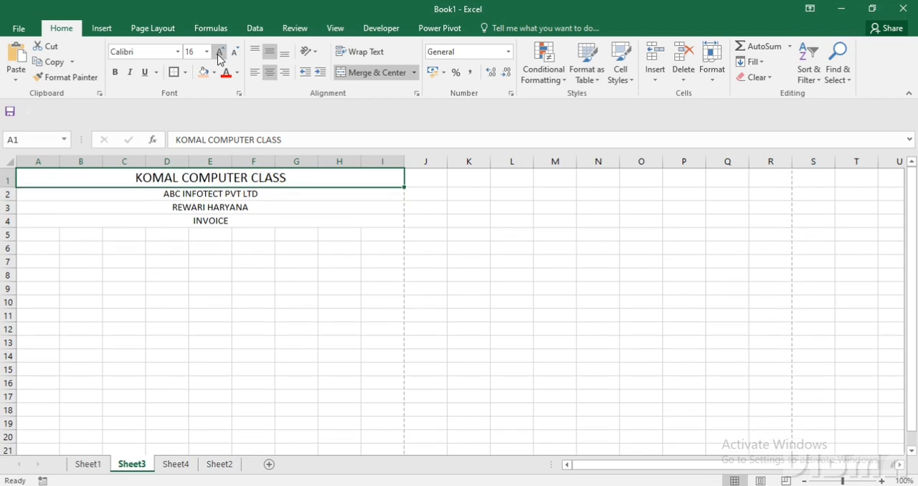
click(194, 319)
drag(189, 194, 191, 216)
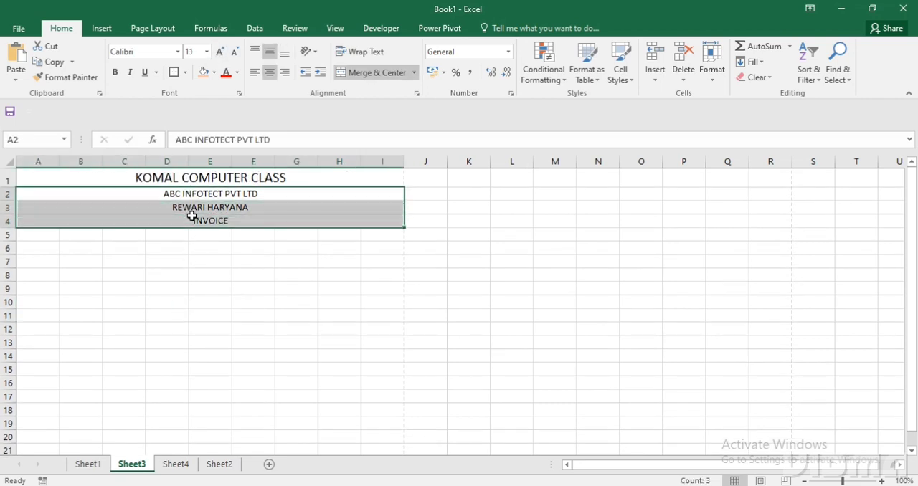
click(219, 54)
click(219, 53)
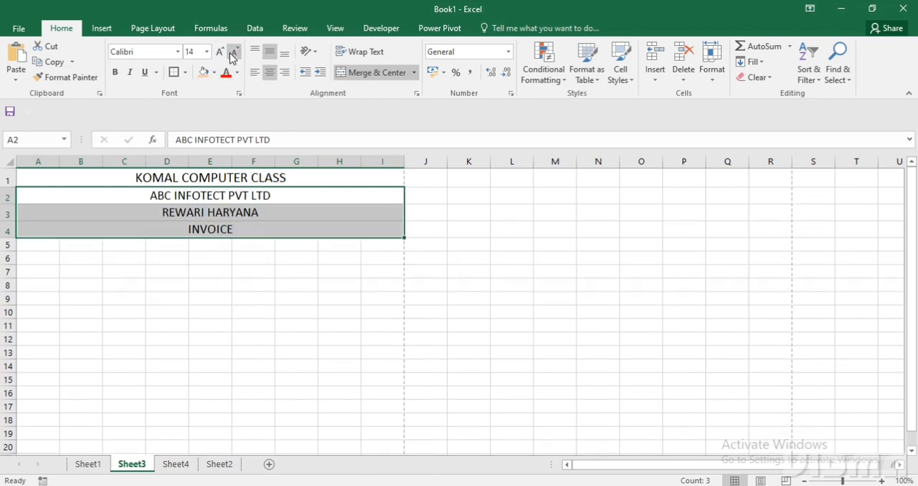
click(231, 56)
click(205, 266)
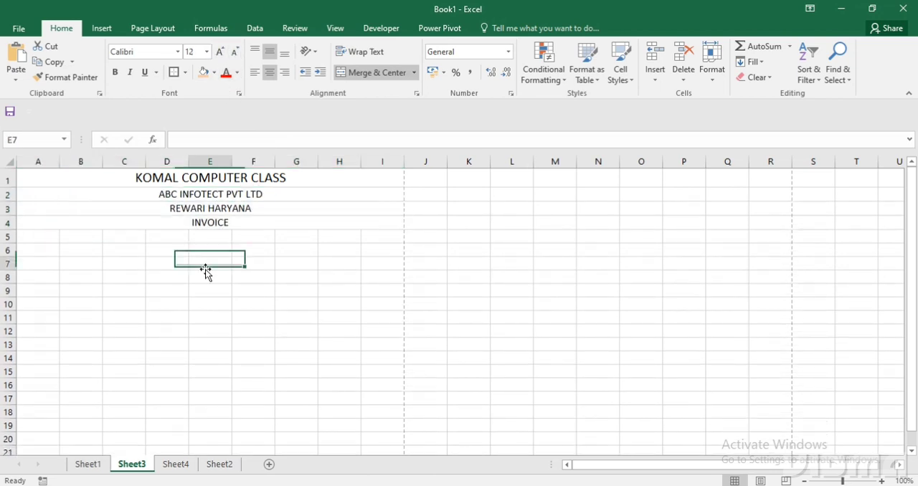
Make the INVOICE title italic without bold, and make the KOMAL COMPUTER CLASS heading bold.
click(199, 222)
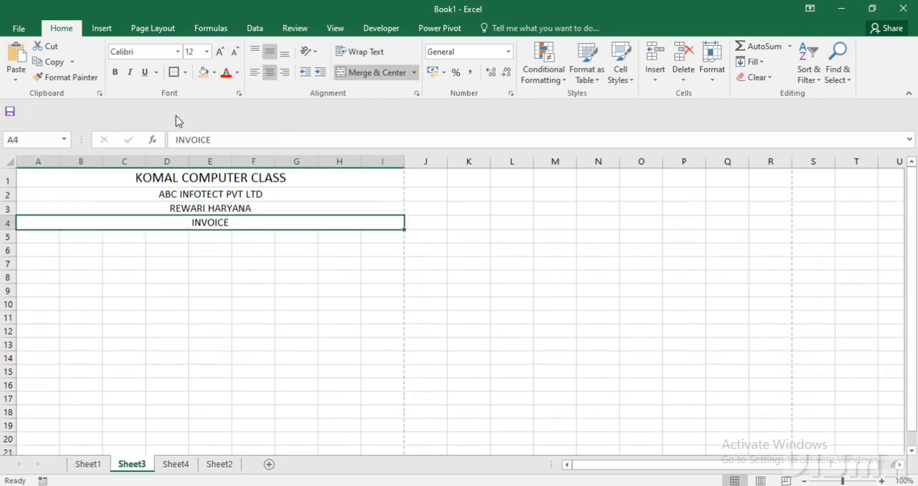
click(116, 72)
click(115, 73)
click(130, 73)
click(134, 177)
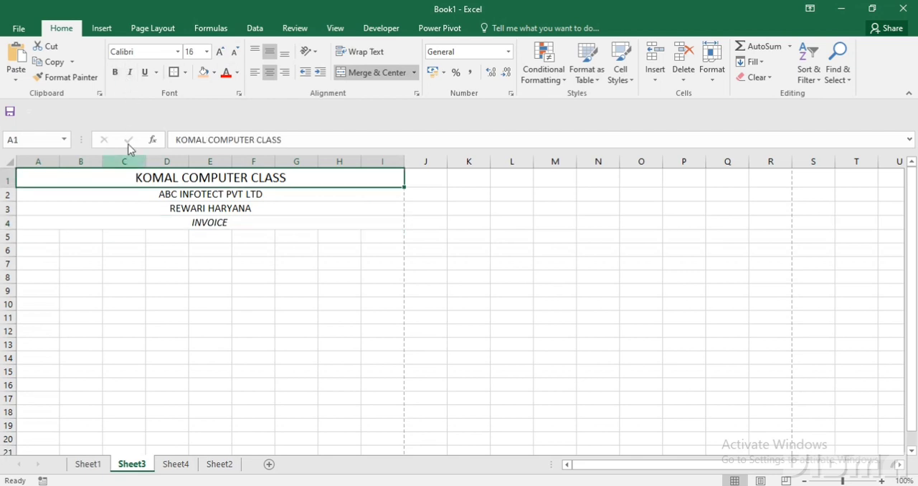
click(115, 73)
click(149, 256)
Fill heading rows 1 to 3 with the recent dark green color and set their text to white.
drag(129, 179, 129, 203)
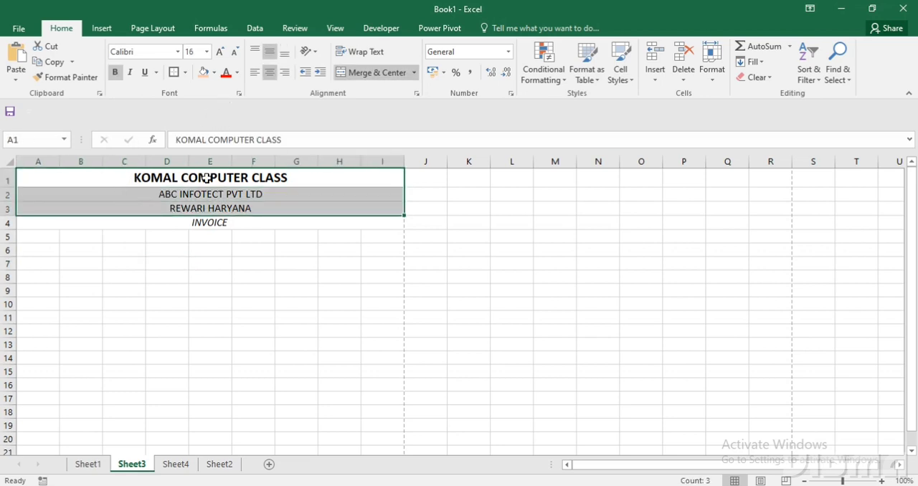
click(215, 75)
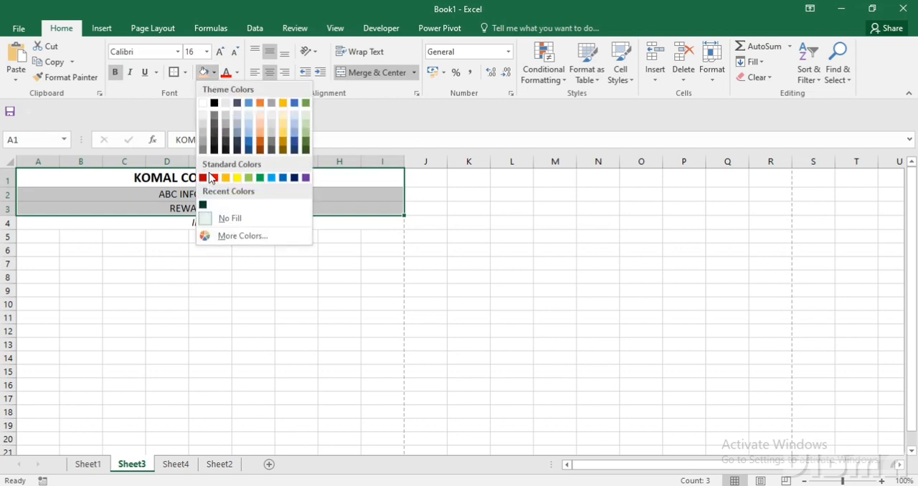
click(203, 206)
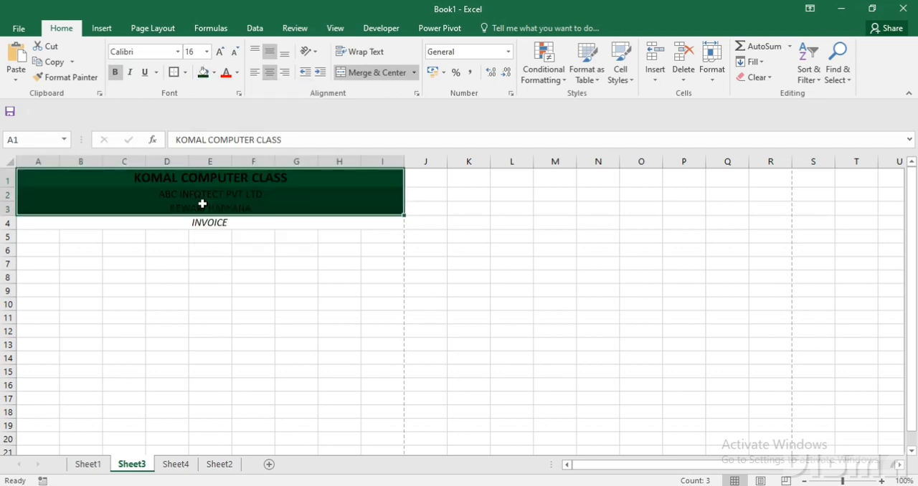
click(236, 74)
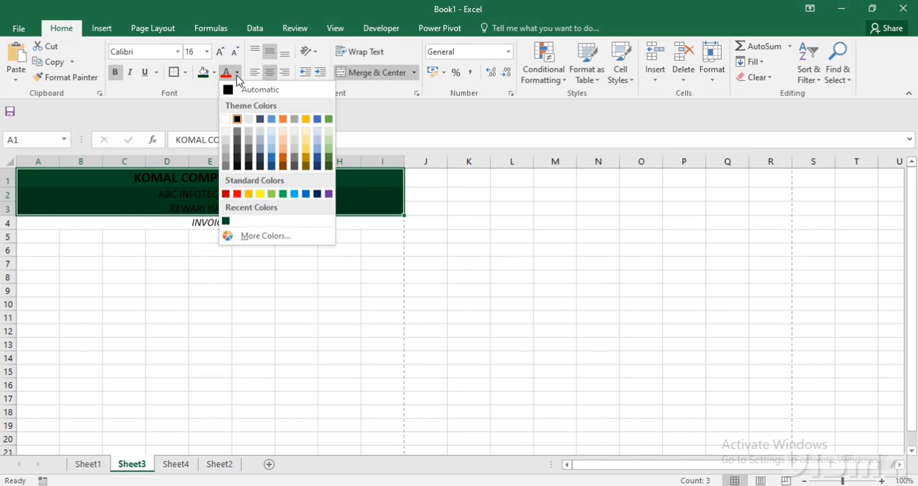
click(228, 122)
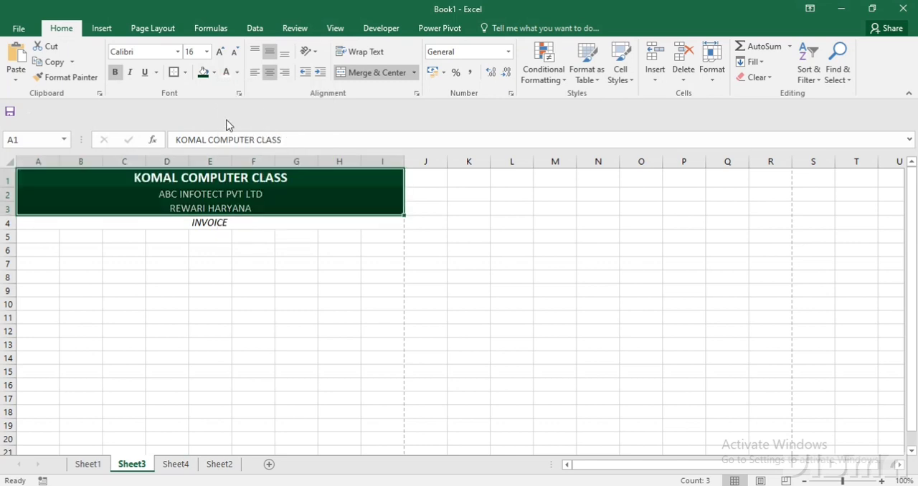
Fill the INVOICE row with yellow and set its text to red.
click(206, 220)
click(214, 73)
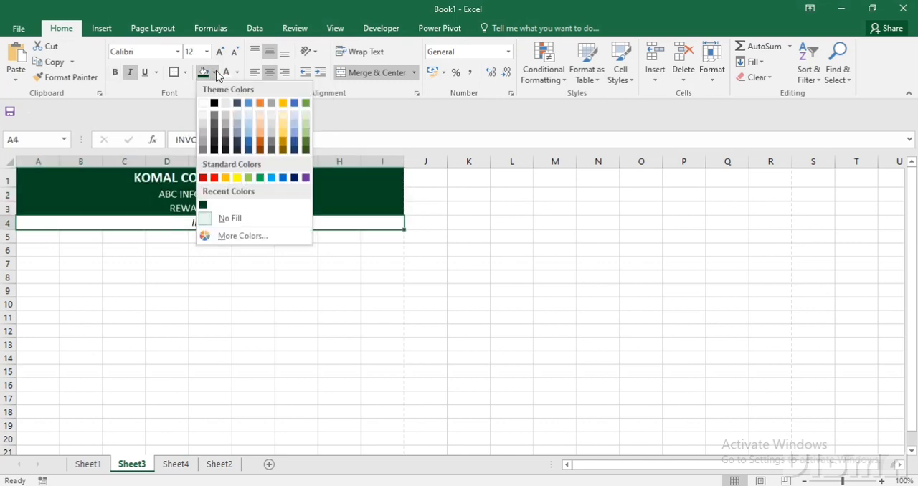
click(236, 178)
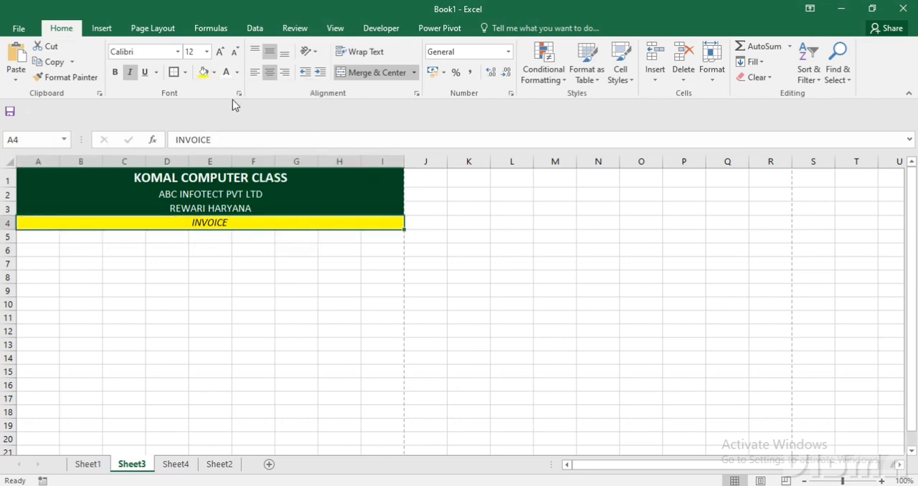
click(236, 73)
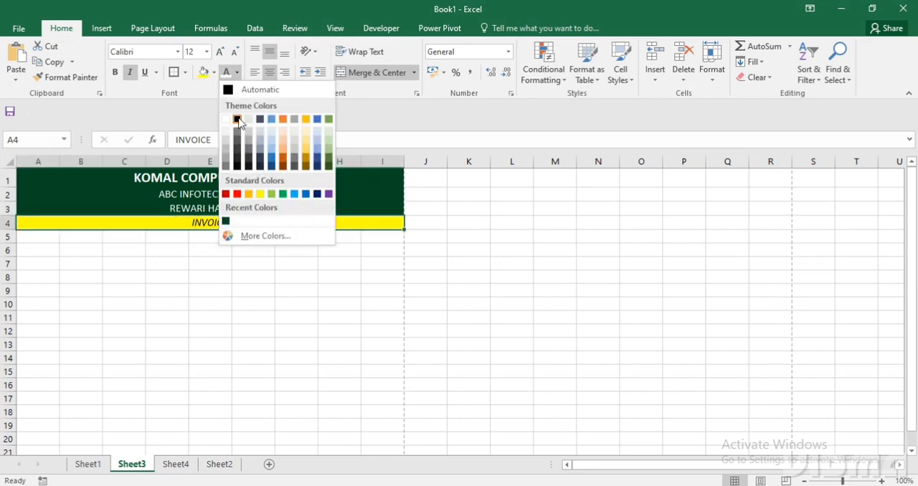
click(236, 195)
click(230, 267)
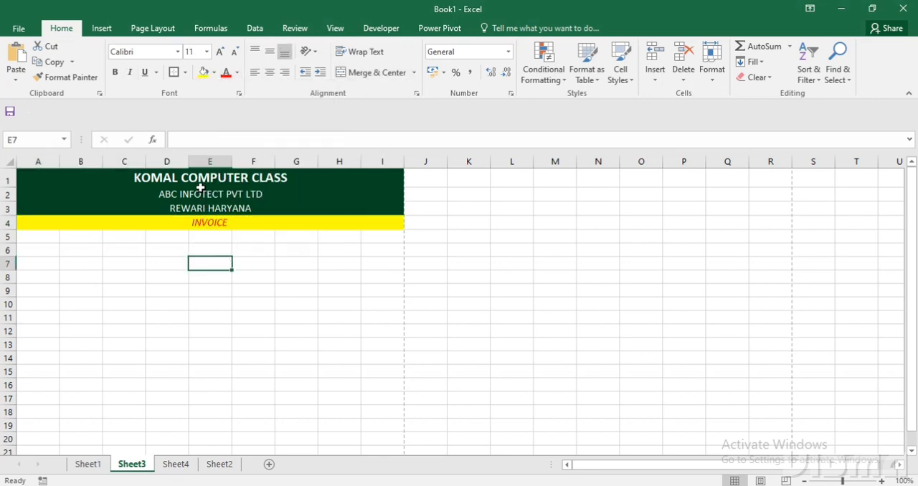
Add thick outside borders around the four heading rows.
drag(200, 180, 197, 219)
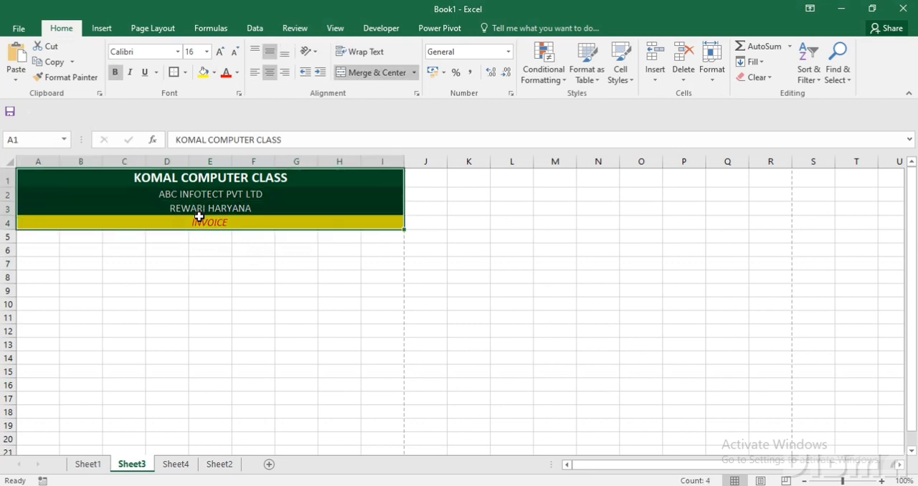
click(184, 75)
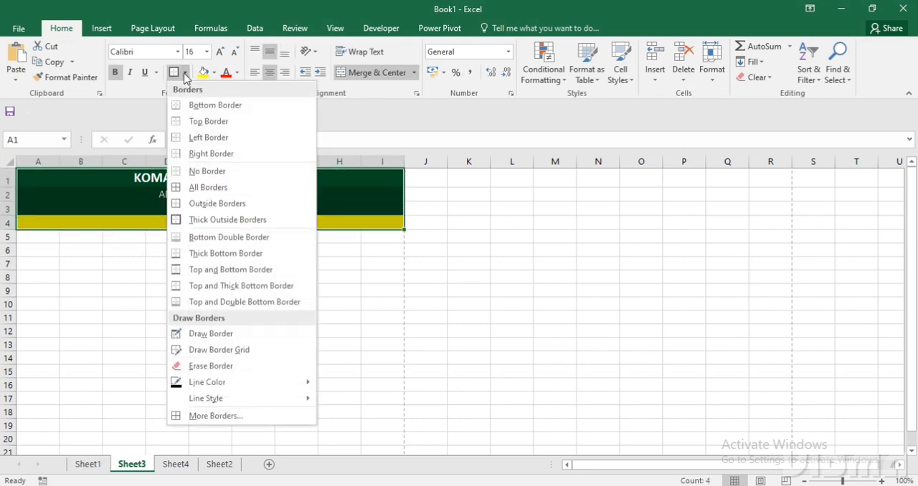
click(206, 220)
click(208, 251)
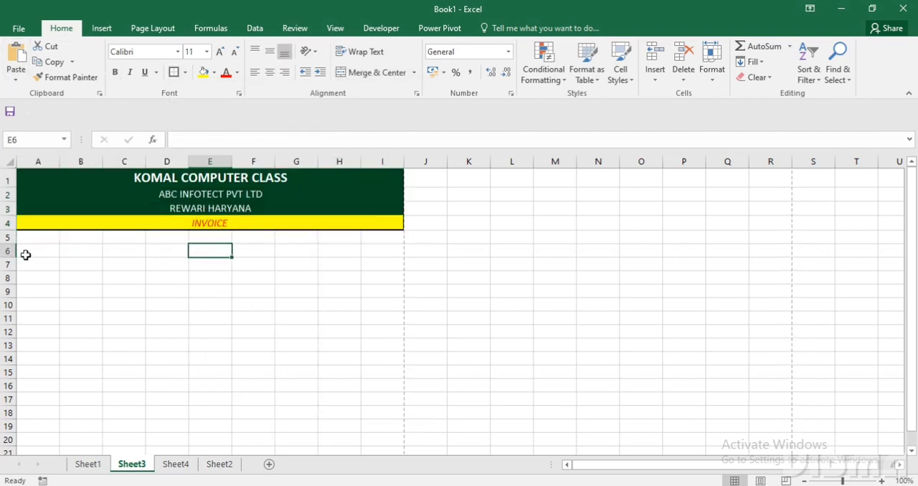
Check the date and bill number row on Sheet1, and merge and center cells A7:I7 on Sheet3.
click(89, 464)
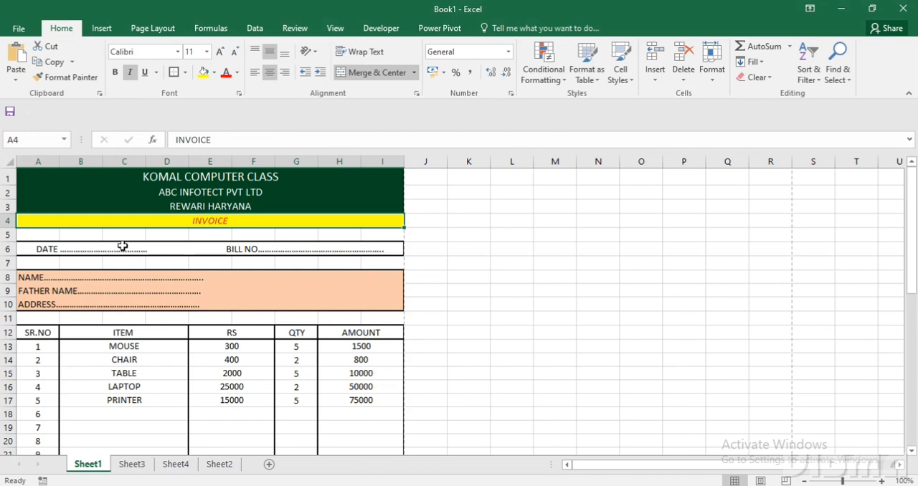
click(131, 465)
drag(51, 264, 371, 260)
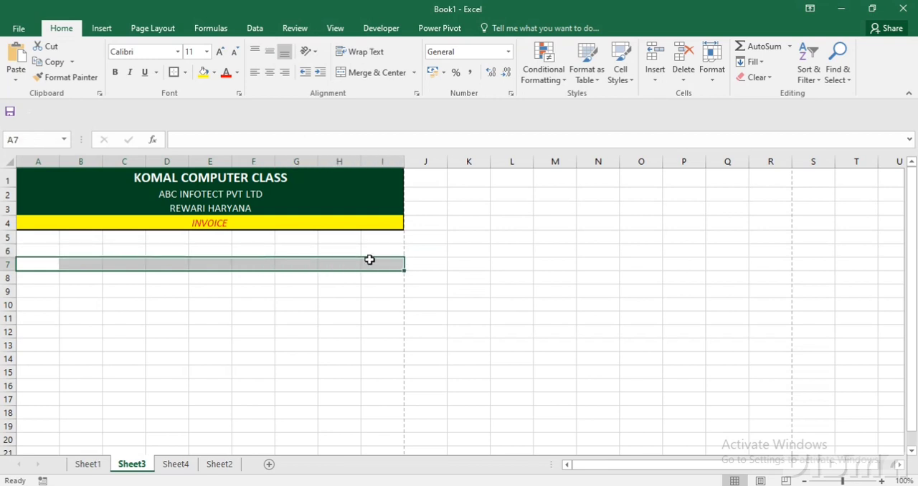
click(388, 72)
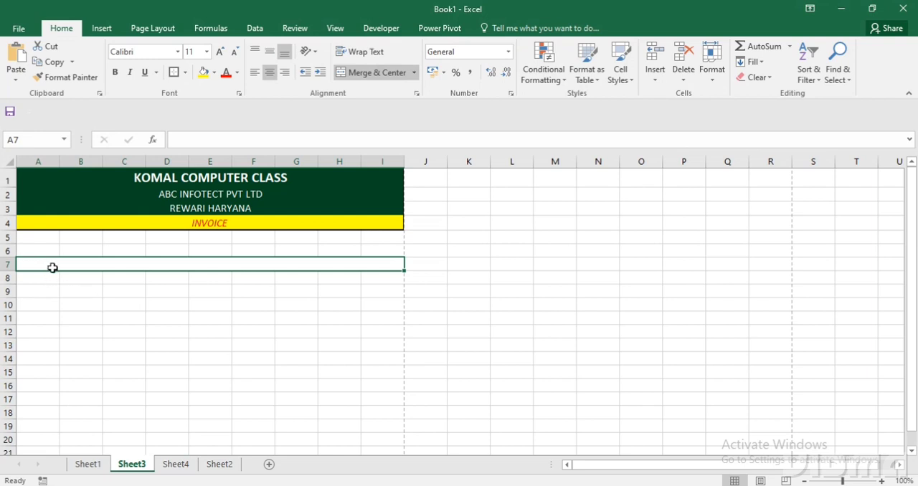
Enter DATE in the merged cell A7 and align it left.
text(DAT)
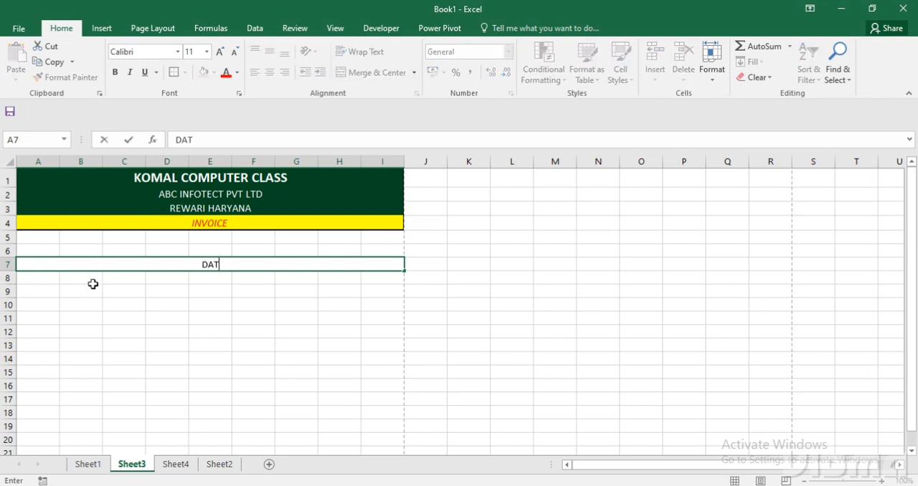
text(E)
key(Return)
click(107, 269)
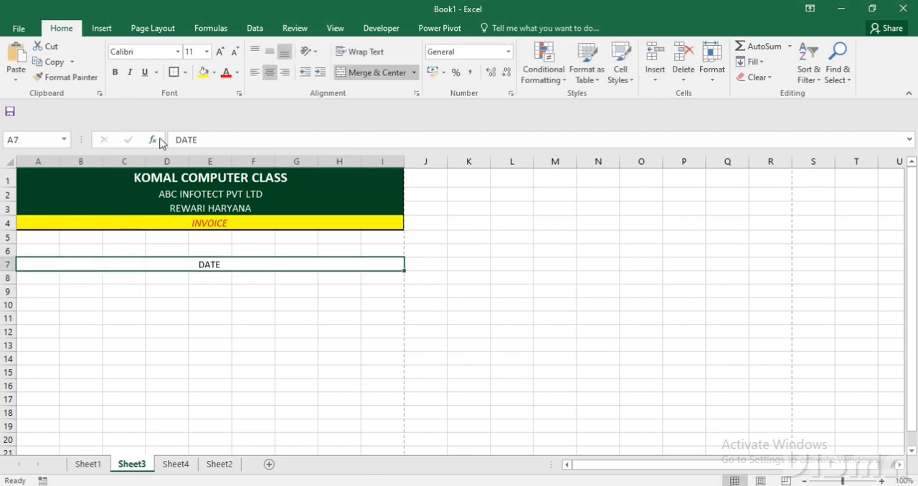
click(254, 72)
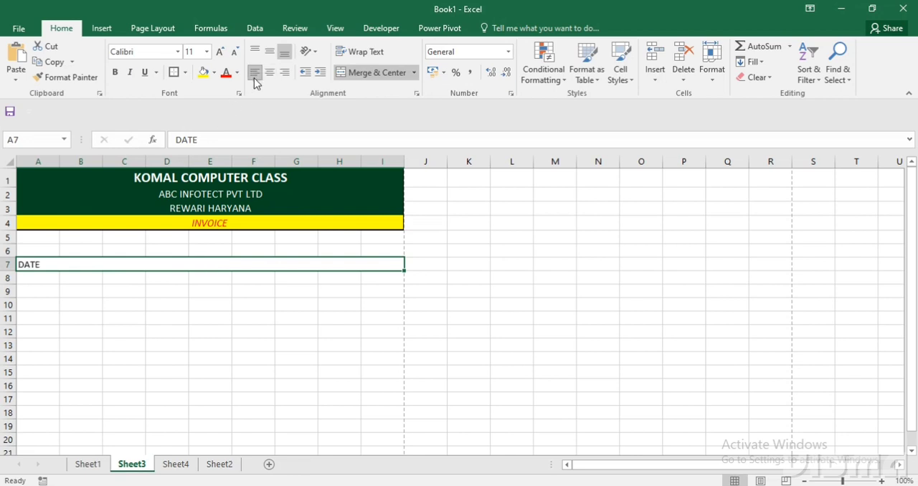
Extend the DATE text in A7 with a dotted line, a wide gap, and BILL NO followed by a dotted line.
double_click(98, 265)
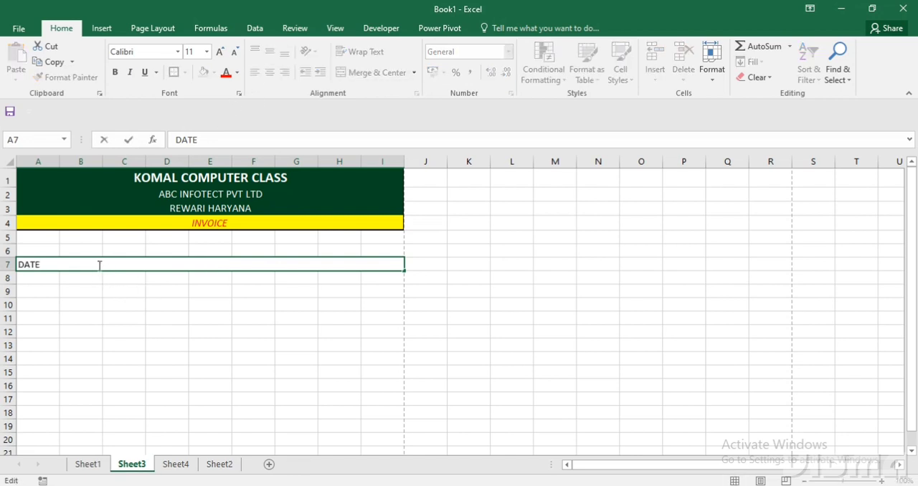
text(........................................)
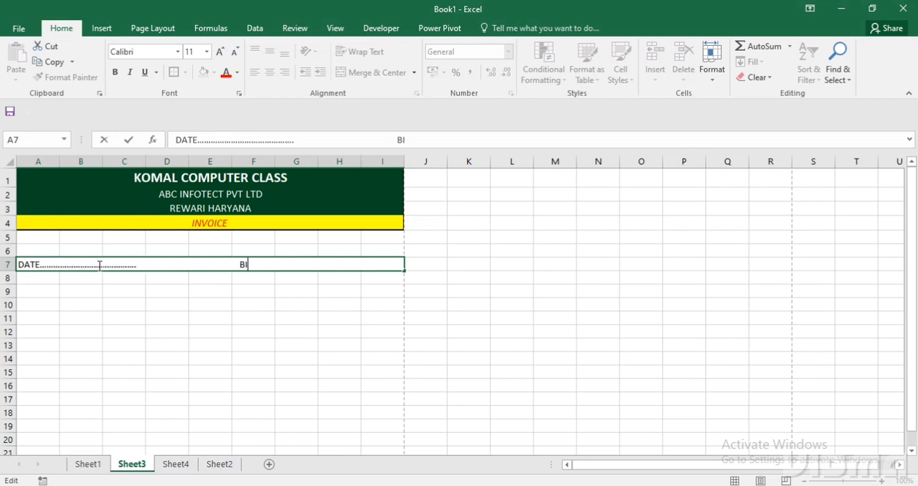
text(                                    BILL NO............................................)
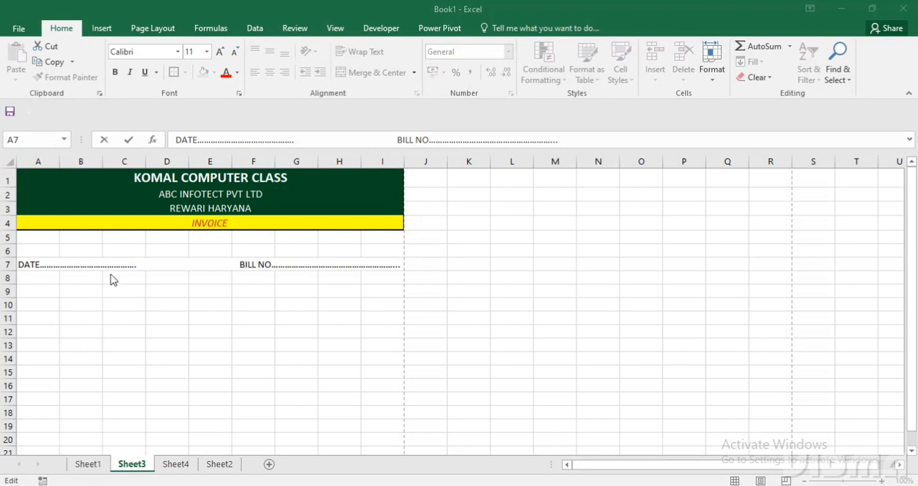
click(124, 298)
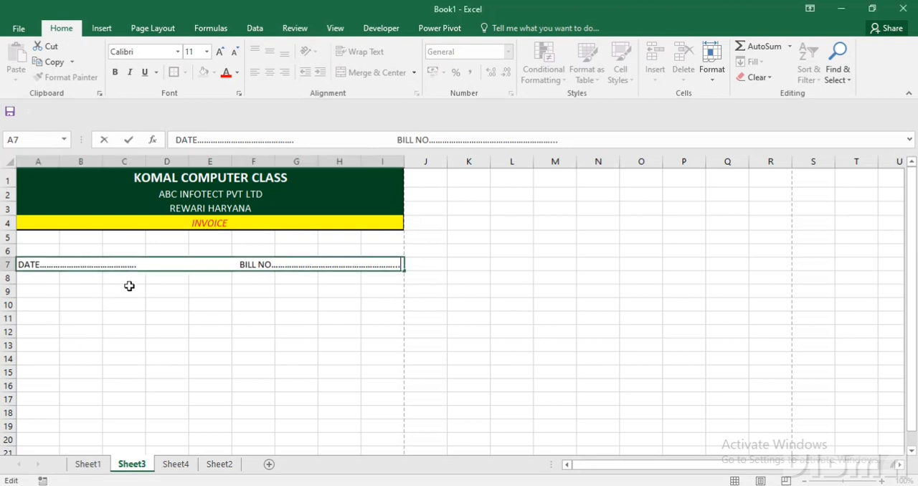
click(248, 330)
Fill the date and bill number row with light orange.
click(213, 262)
click(213, 72)
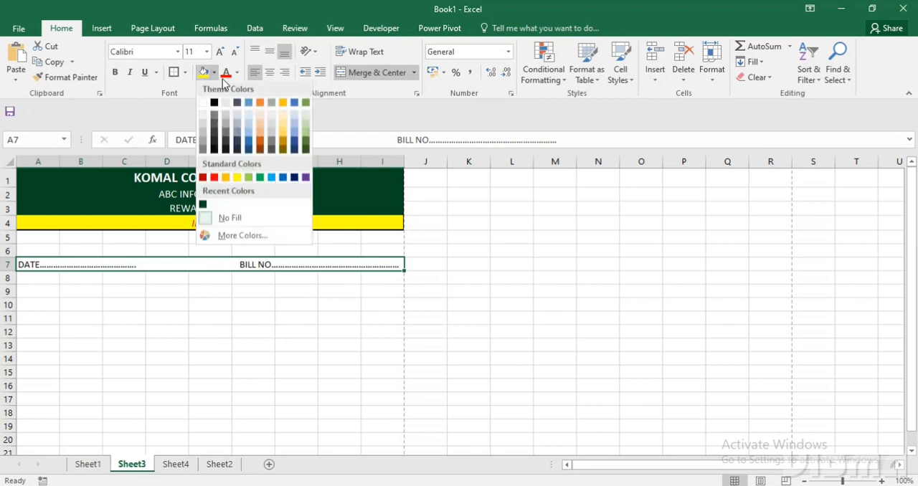
click(260, 130)
click(149, 359)
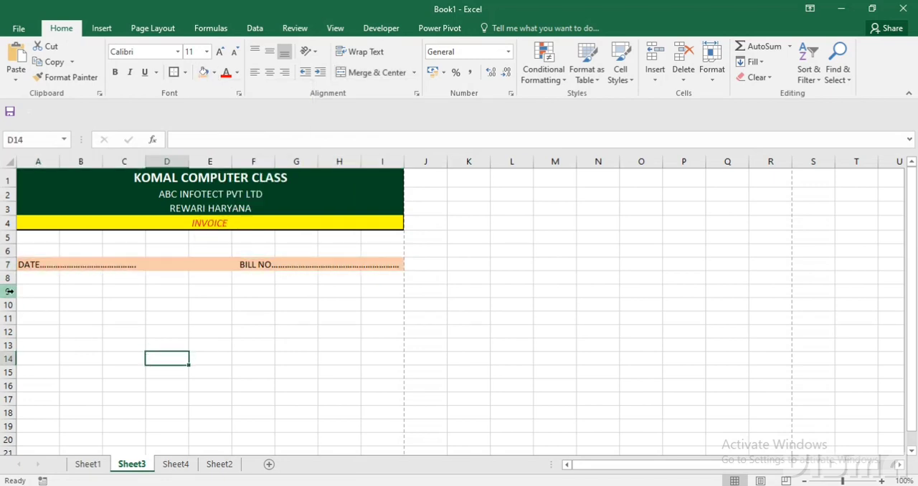
Check the customer detail rows on Sheet1, and merge cells A9:I11 across on Sheet3.
click(88, 464)
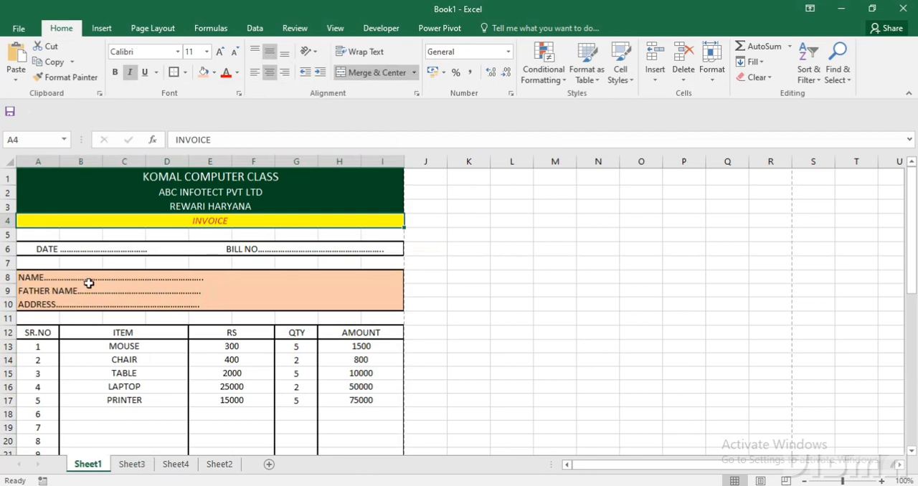
click(131, 464)
drag(53, 296, 372, 318)
click(414, 72)
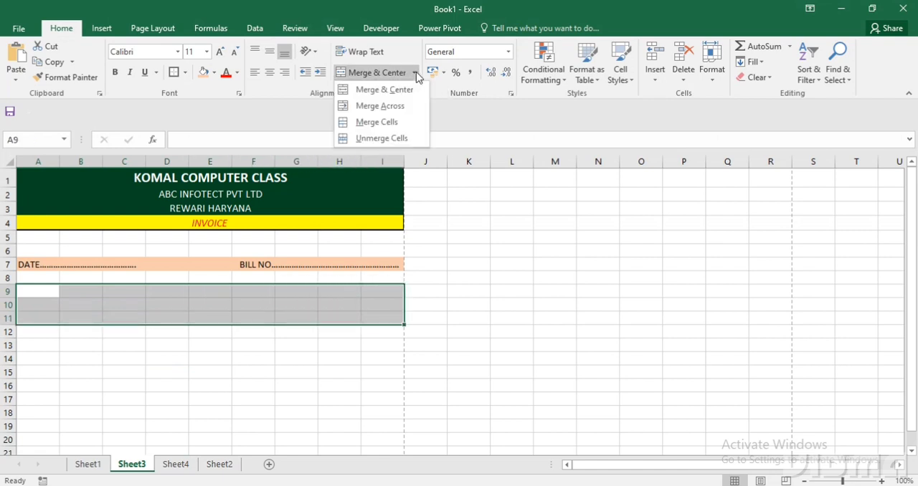
click(379, 106)
click(223, 383)
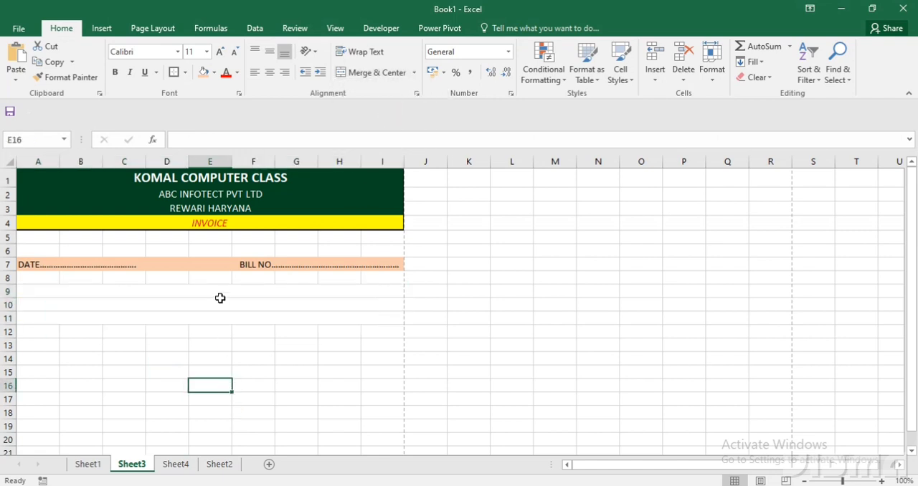
Enter the labels NAME, FATHER NAME and ADDRESS in rows 9 to 11, each followed by a dotted line.
click(220, 289)
text(NAME)
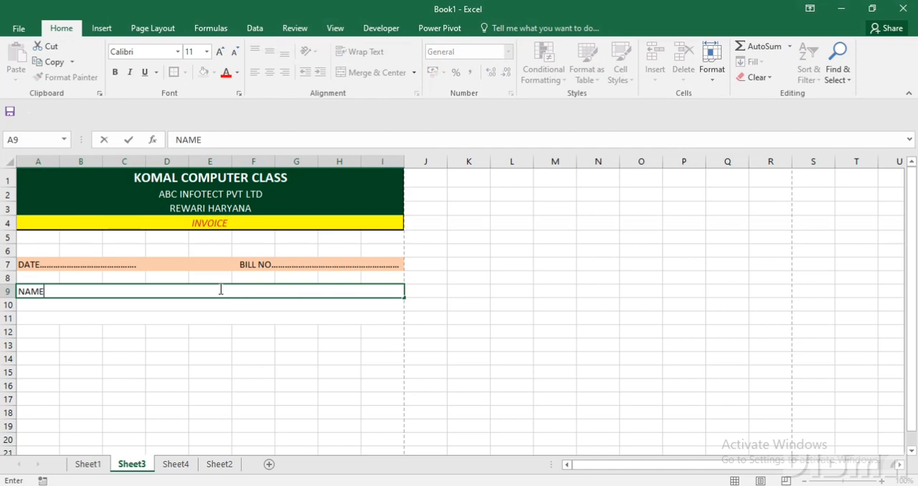
text(.....................................................................)
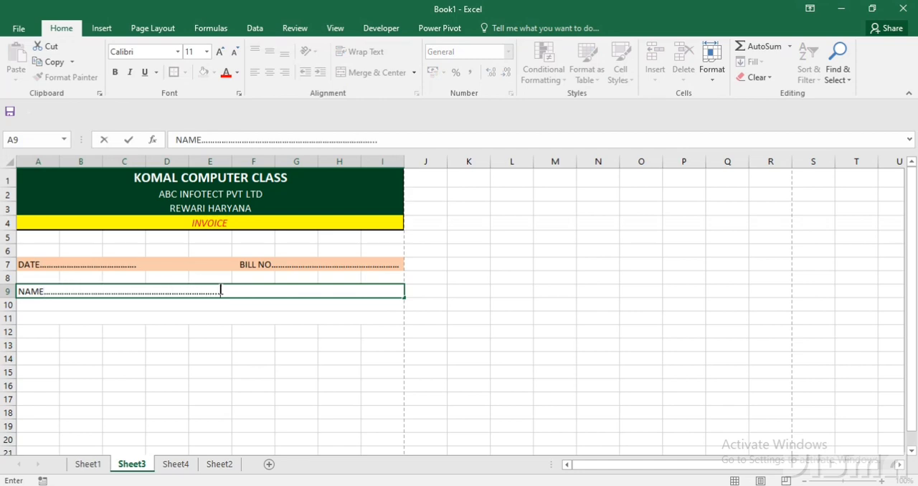
key(Return)
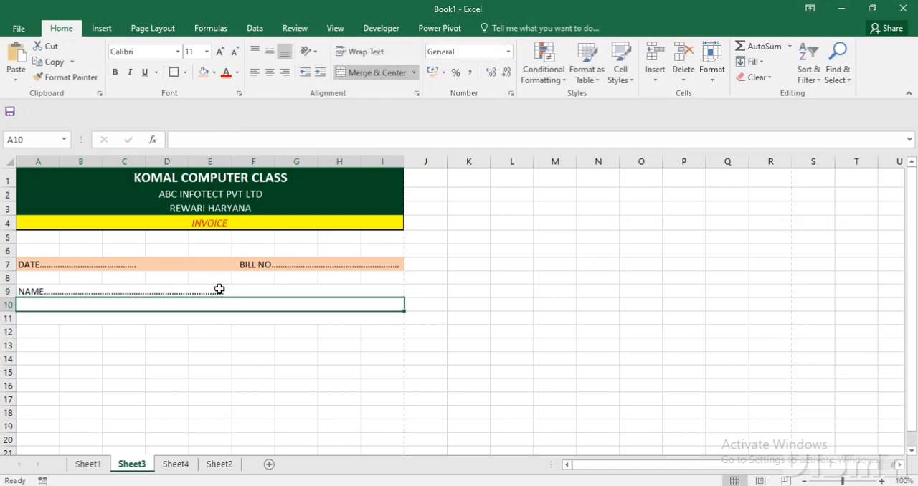
text(FATHER)
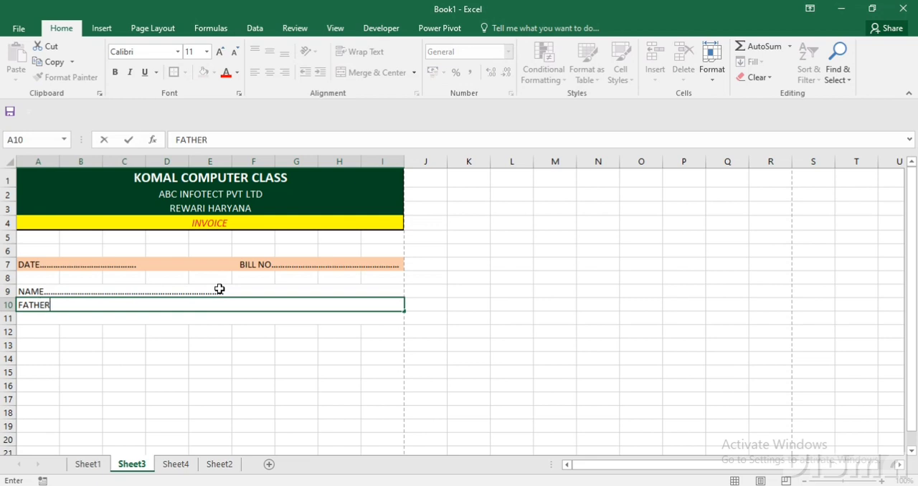
text( NAME........................................................)
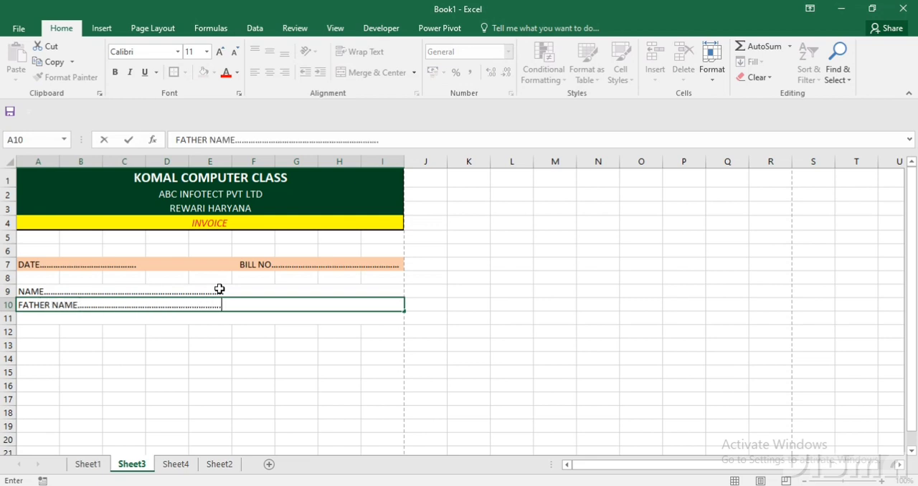
key(Return)
text(ADDRESS)
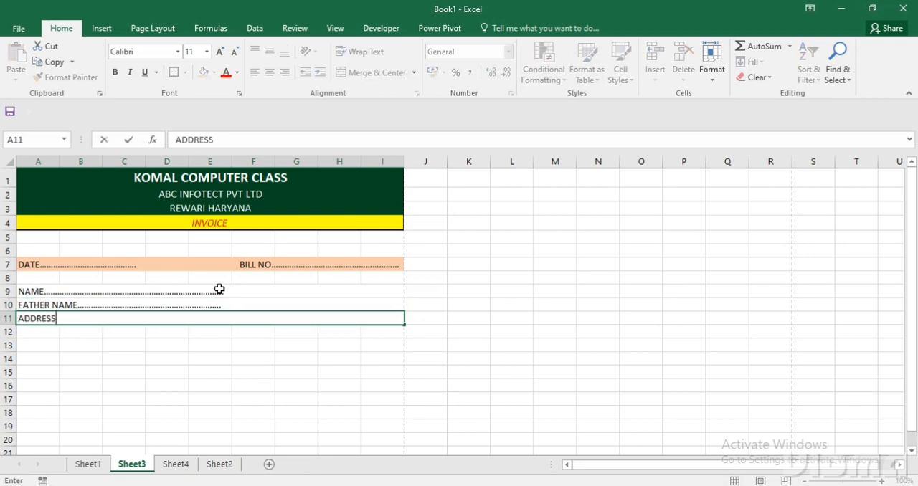
text(....................................................)
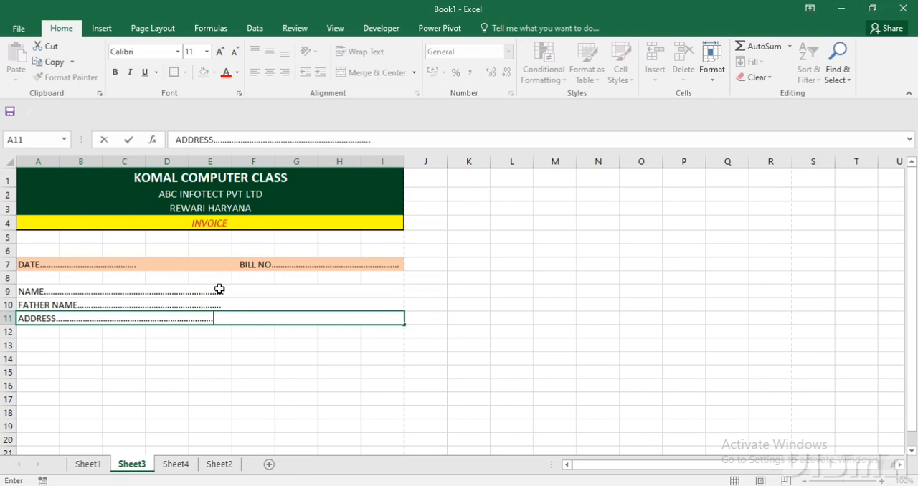
key(Return)
key(Up)
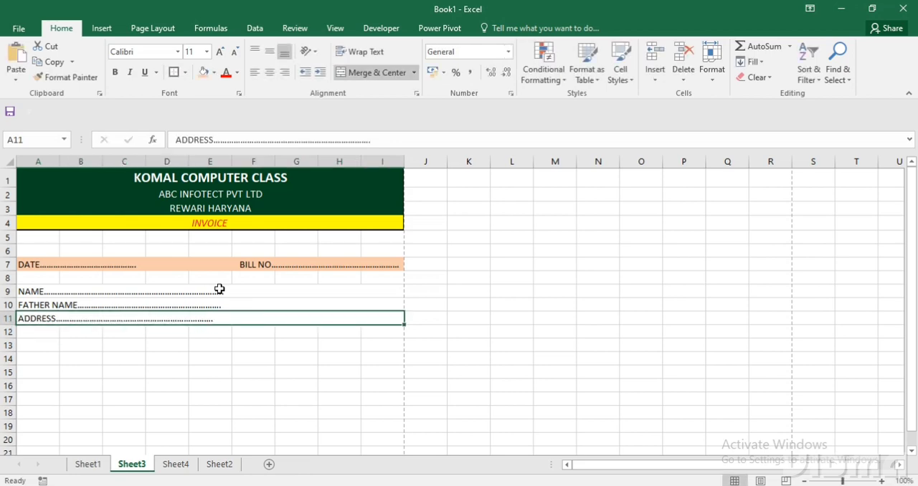
Add thick outside borders around the customer detail block A9:I11 and around the date and bill number row.
drag(219, 288, 220, 313)
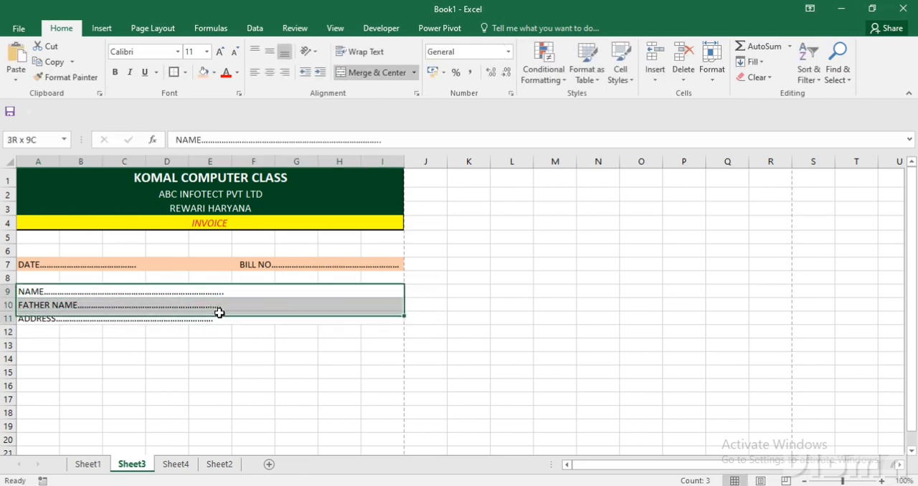
click(174, 72)
click(131, 267)
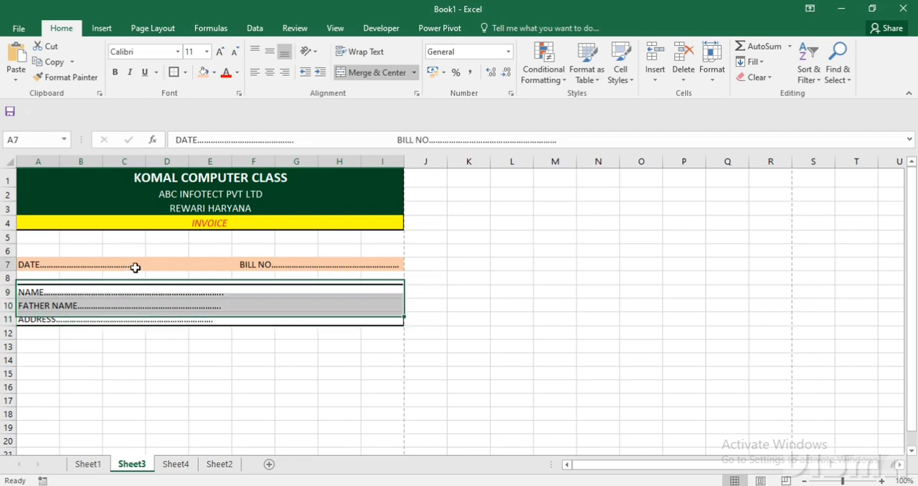
click(173, 72)
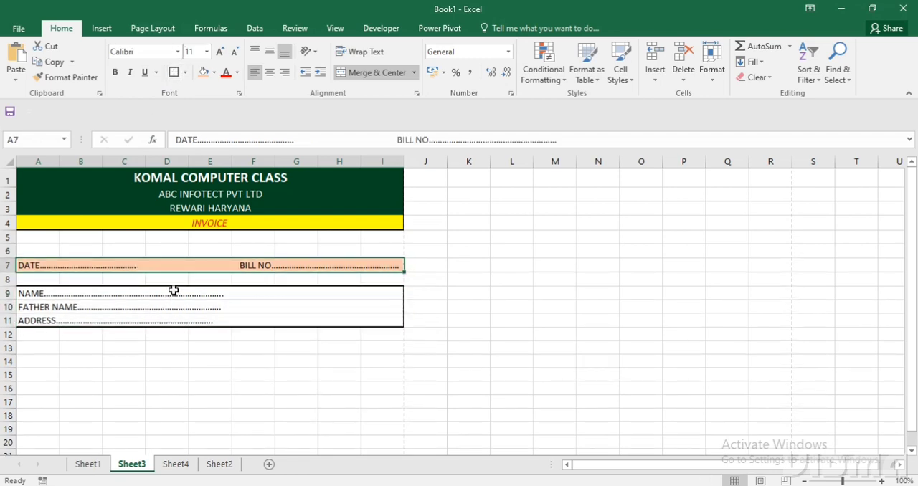
Fill the customer detail rows 9 to 11 with light gray.
drag(173, 290, 174, 322)
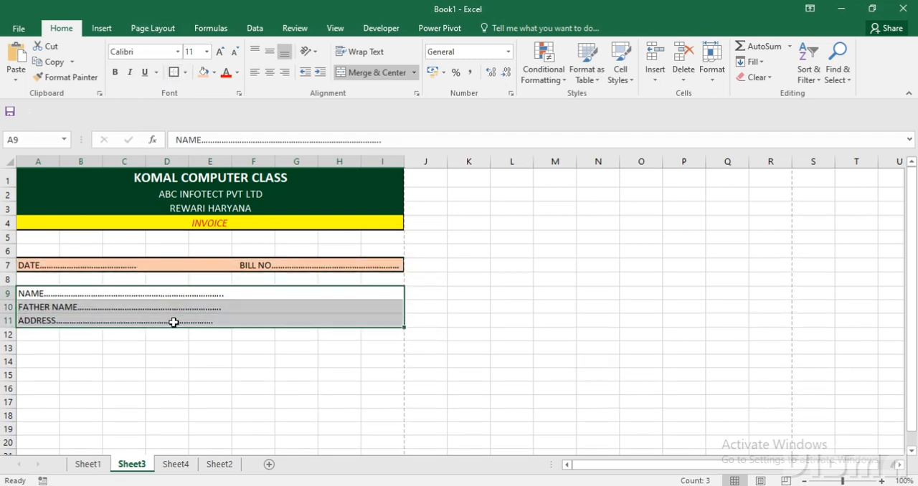
click(213, 73)
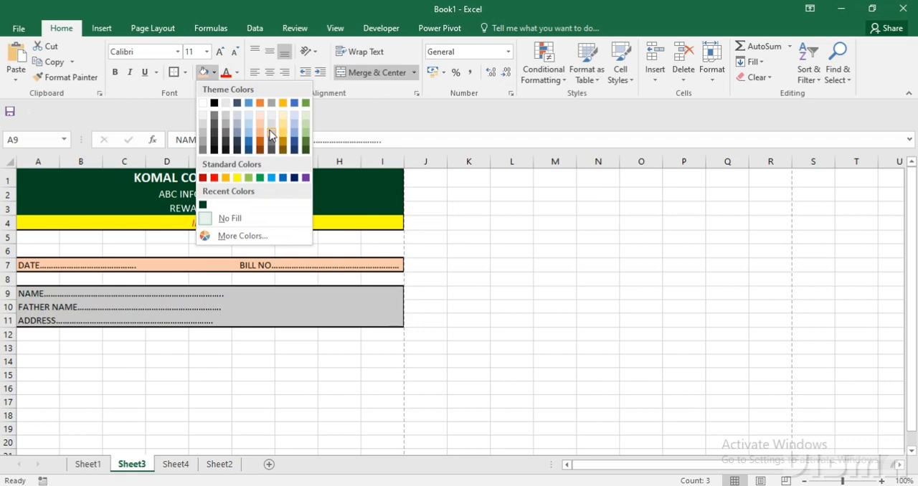
click(269, 131)
click(42, 349)
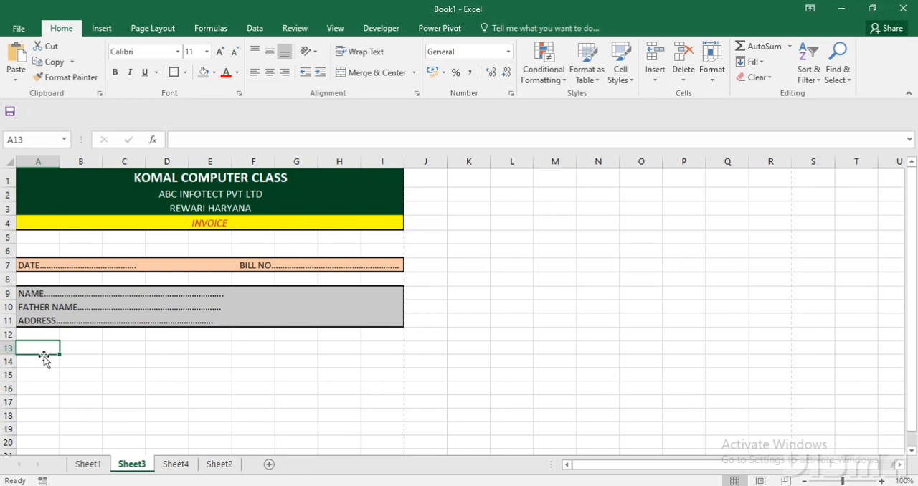
Check the item table's header layout on Sheet1, and enter SR NO. in cell A13 on Sheet3.
scroll(44, 357, down, 1)
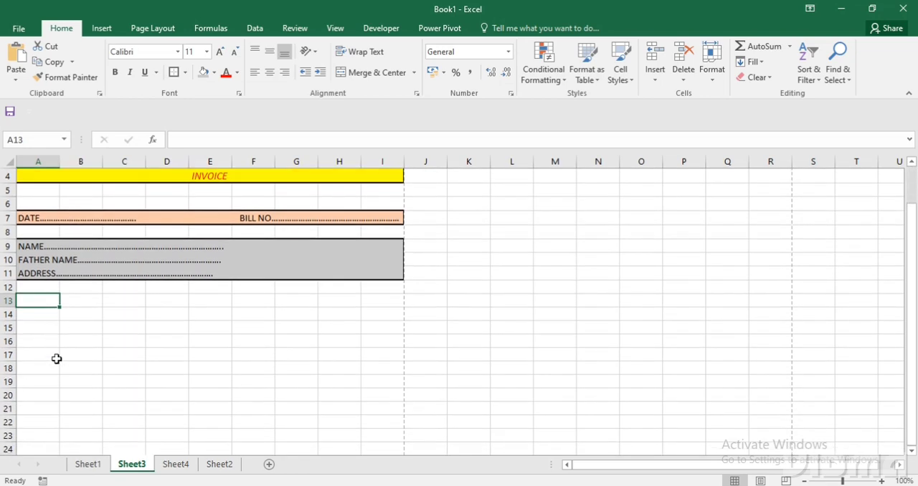
click(87, 464)
drag(53, 329, 352, 383)
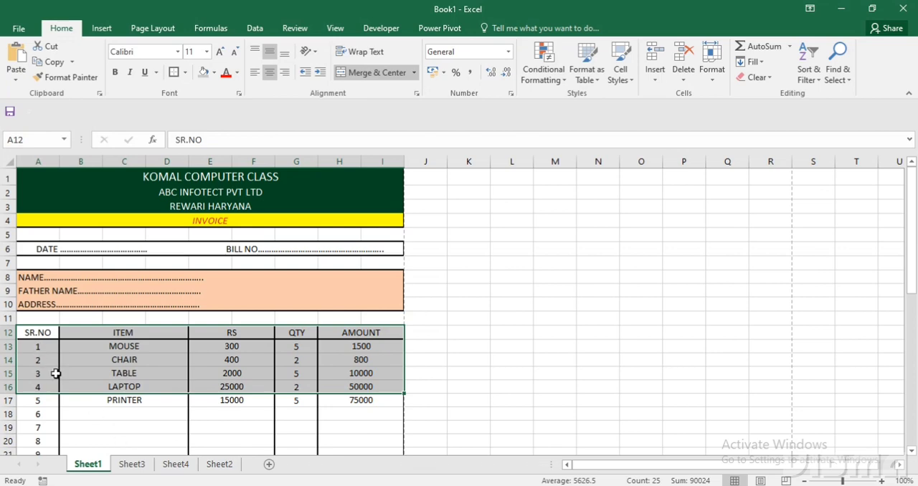
click(38, 332)
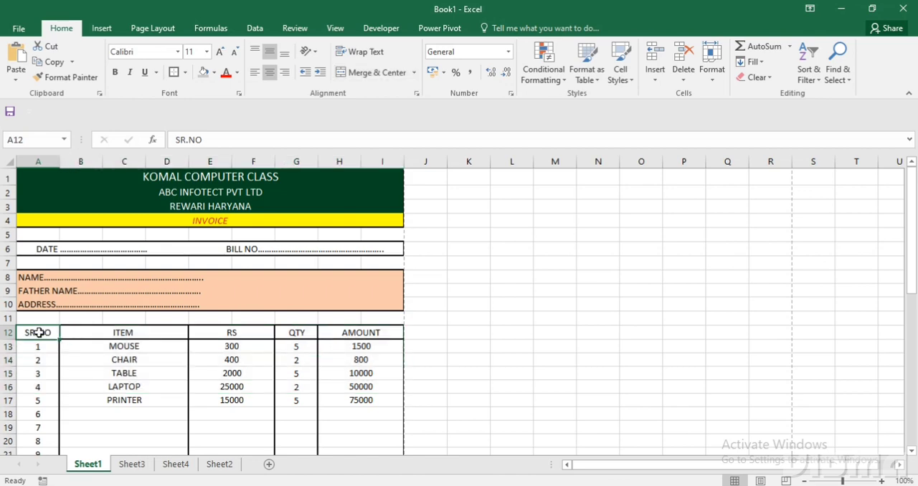
click(81, 334)
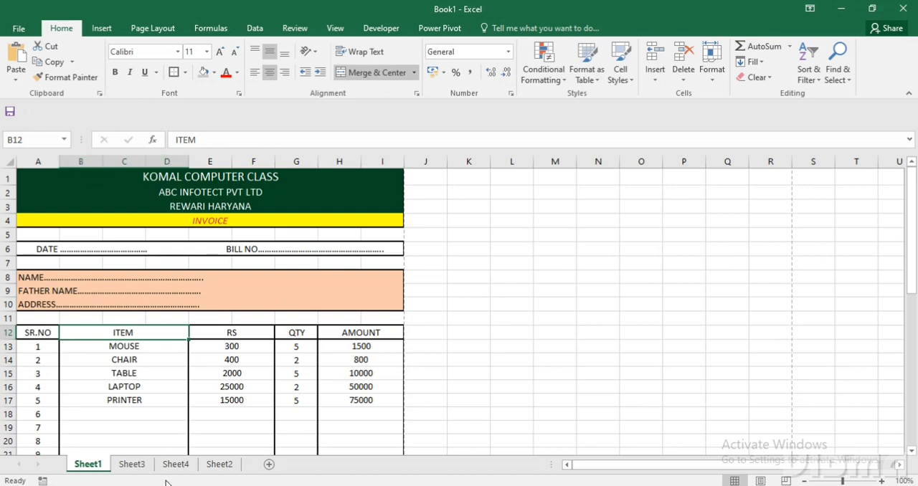
click(132, 466)
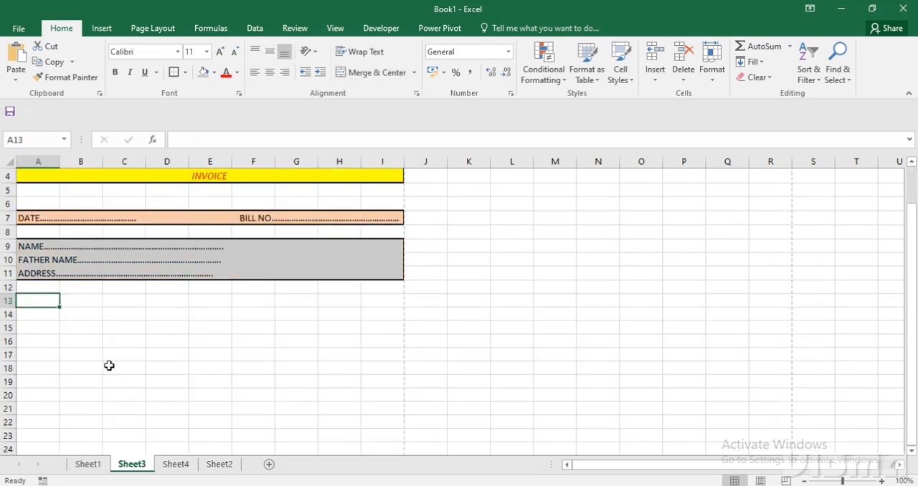
double_click(56, 305)
text(SR NO.)
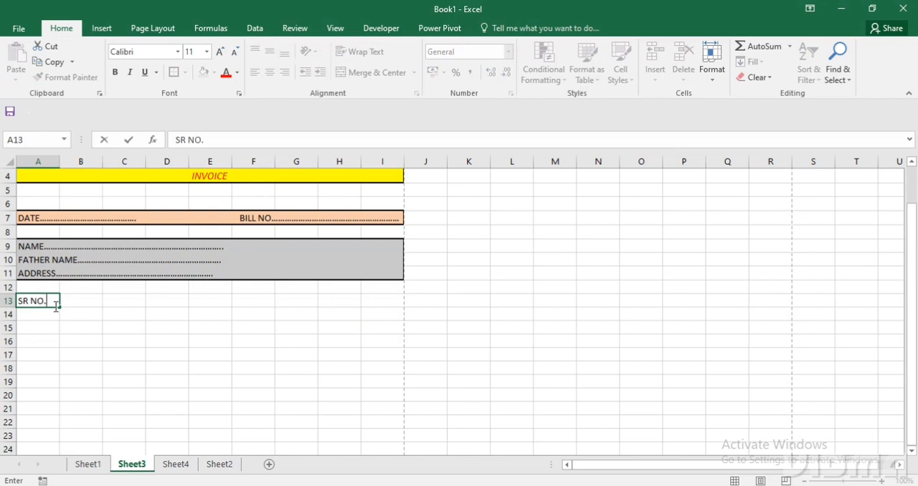
key(Tab)
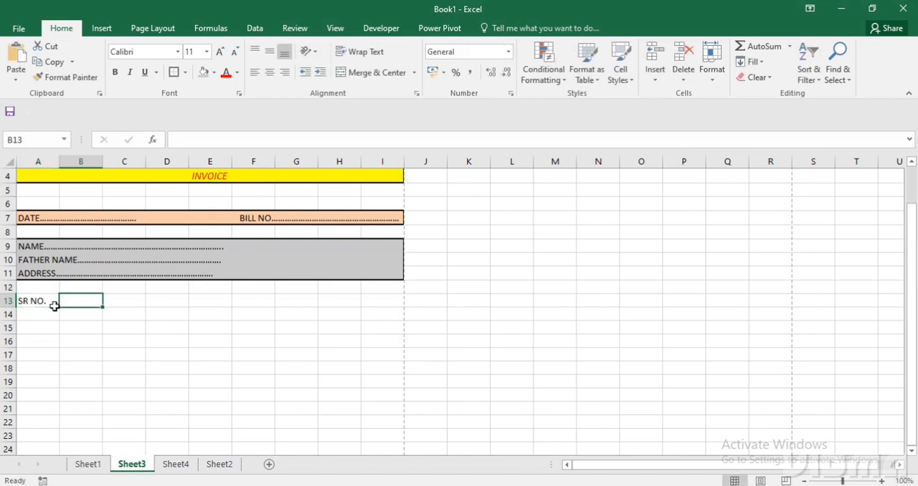
Merge and center cells B13:D13 for the column heading beside SR NO.
drag(78, 299, 162, 301)
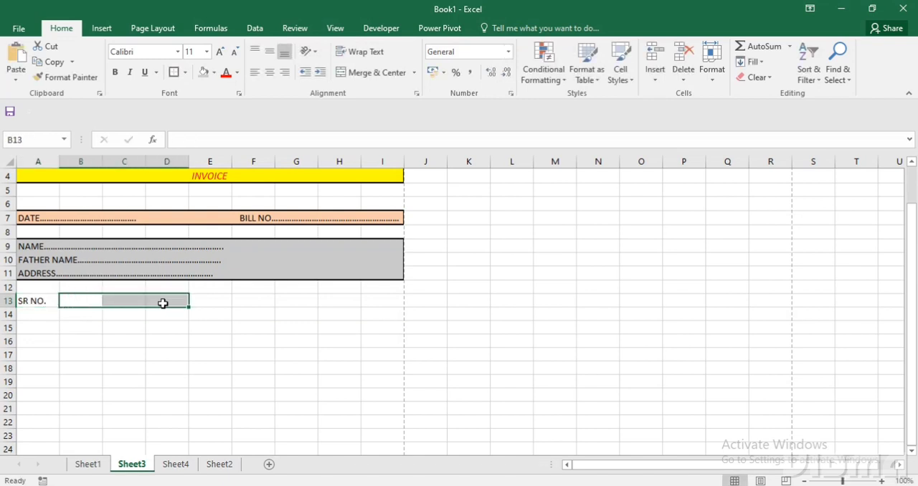
click(353, 79)
click(119, 377)
click(125, 298)
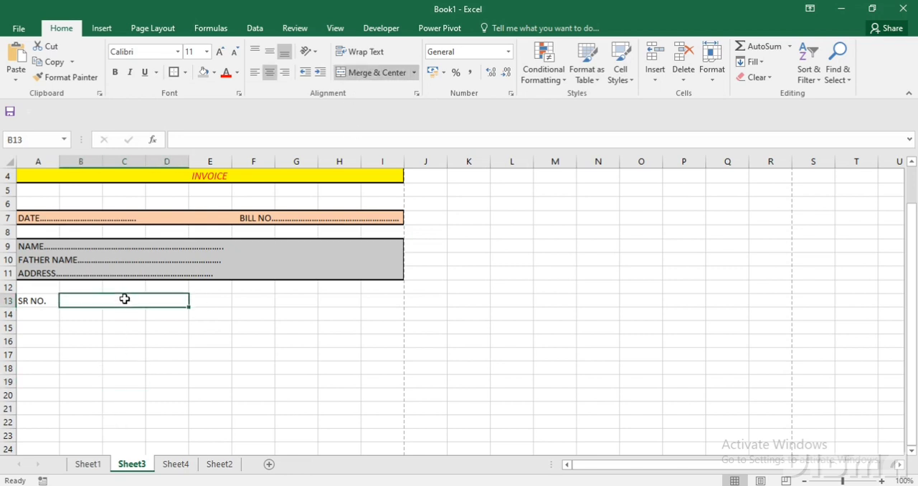
Enter ITEM in the merged heading cell B13, and merge and center E13:F13 with the heading RS.
text(ITEM)
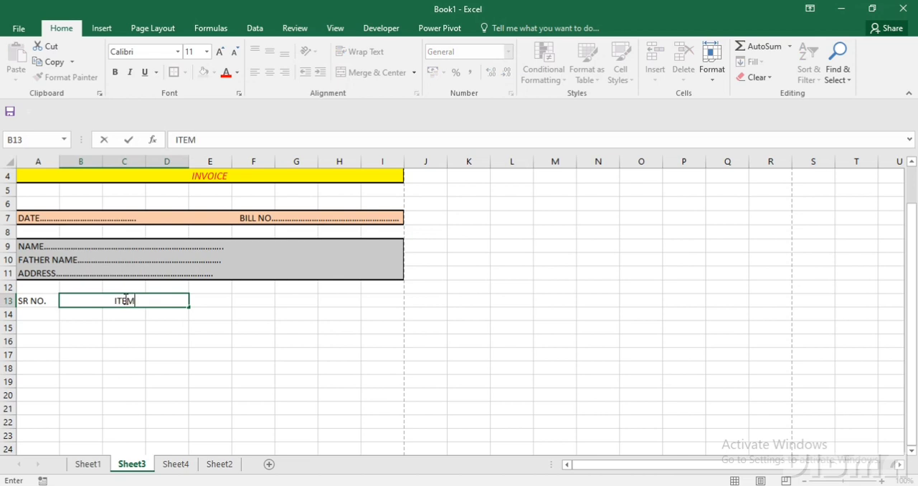
key(Tab)
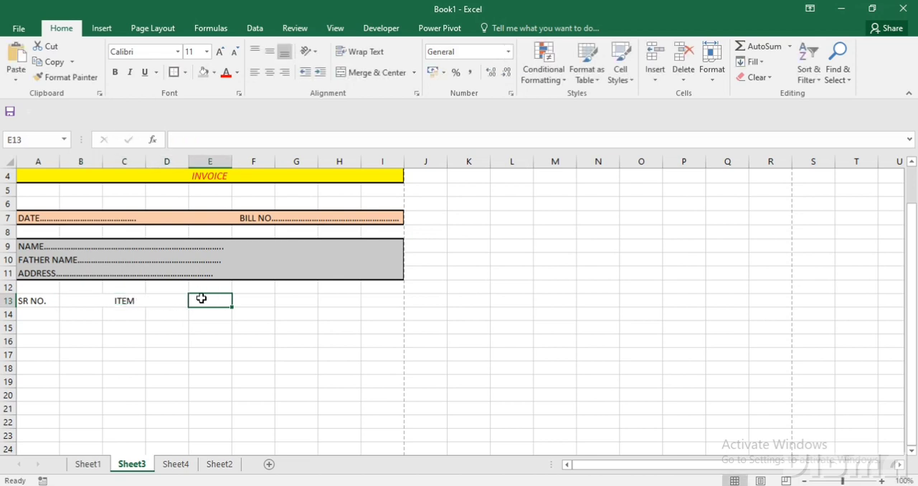
drag(202, 299, 261, 304)
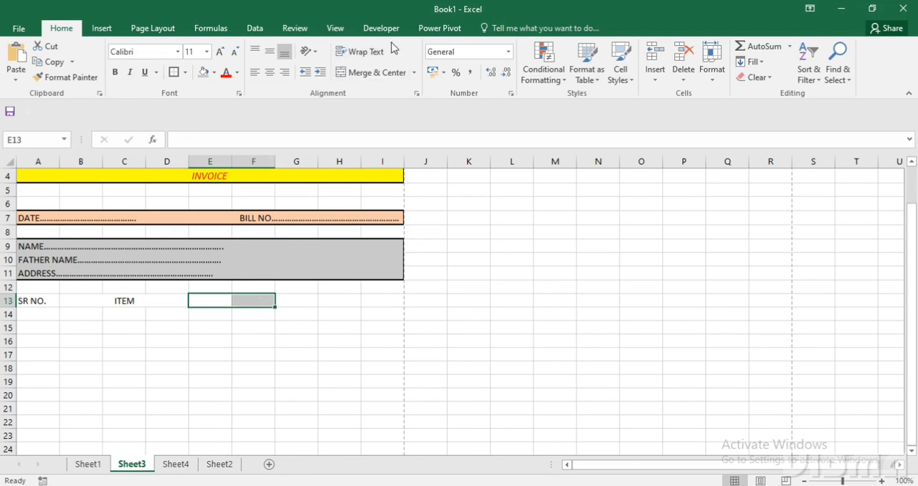
click(376, 73)
text(AMOUNT)
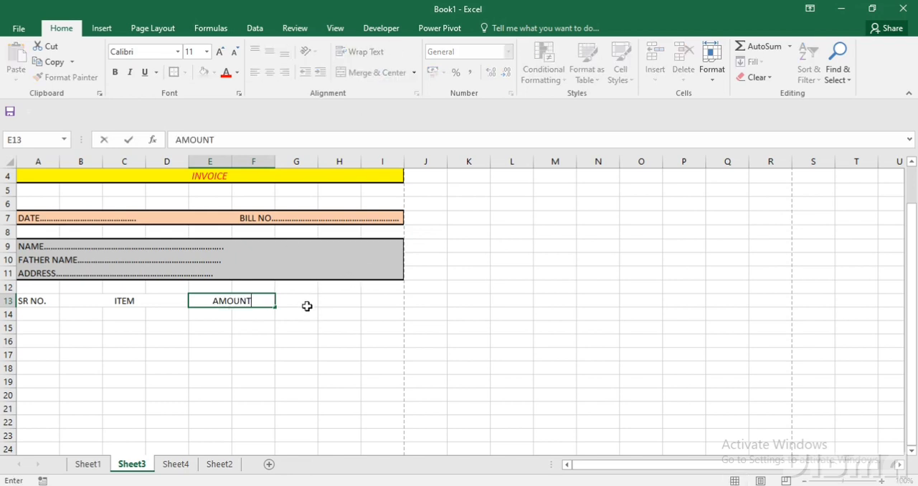
click(304, 302)
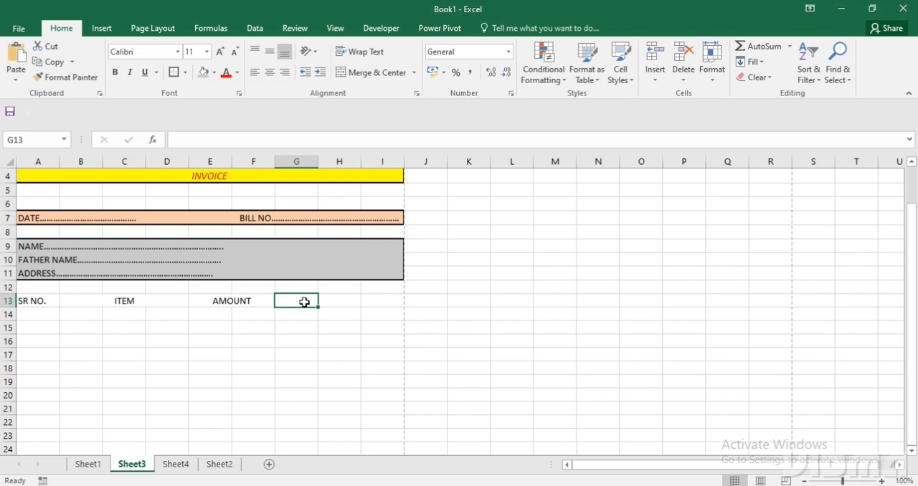
click(260, 299)
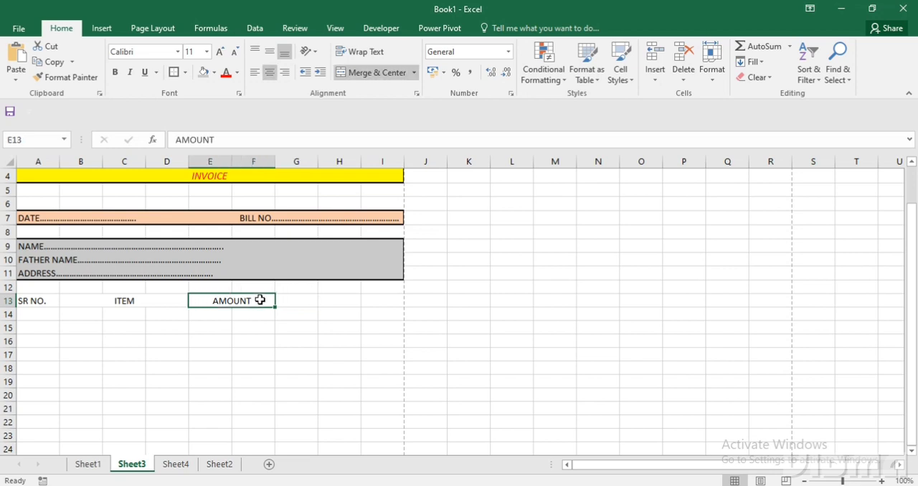
text(RS)
Enter QTY in cell G13, and merge and center H13:I13 with the heading AMOUNT.
click(298, 303)
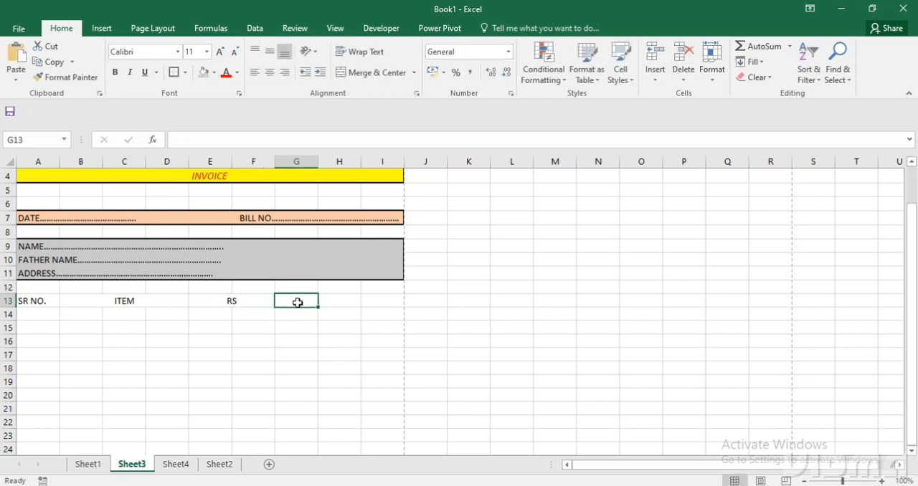
text(QTY)
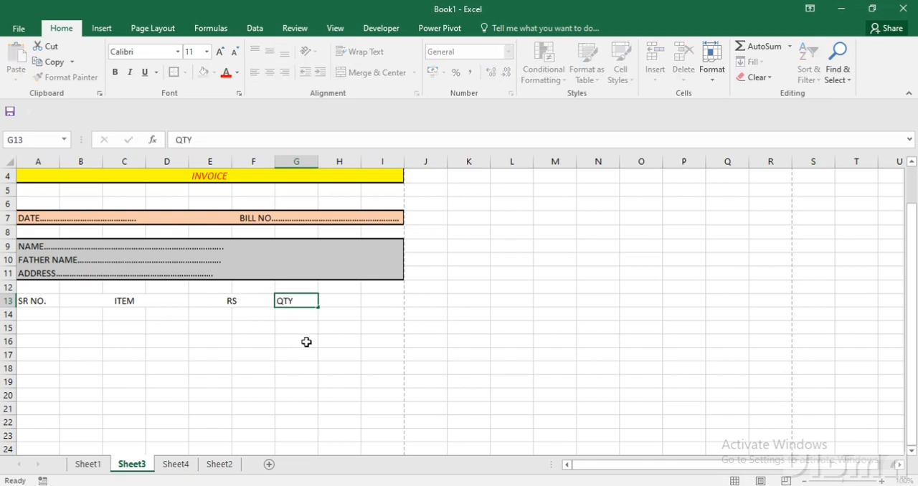
click(306, 342)
drag(334, 301, 366, 300)
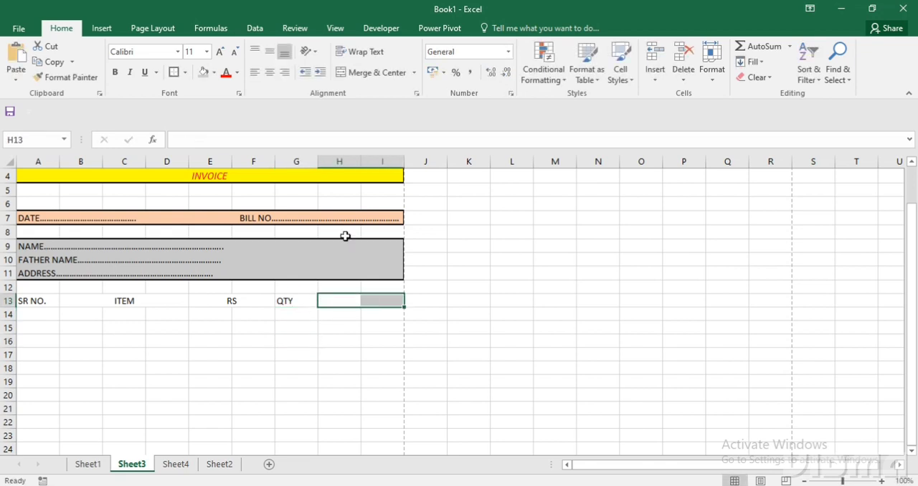
click(366, 74)
text(AMOUNT)
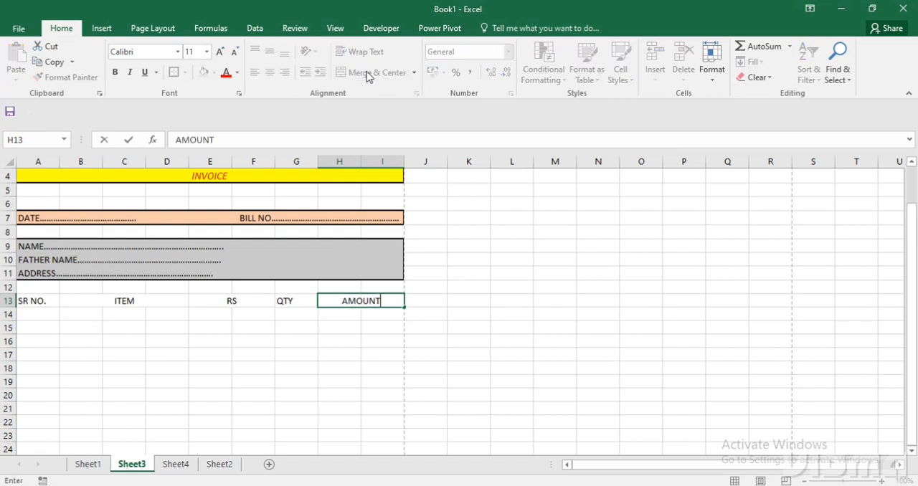
key(Return)
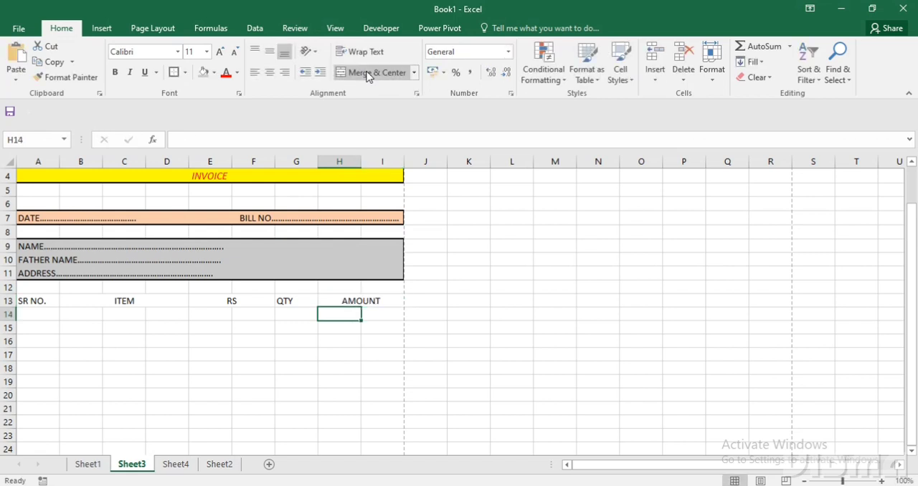
click(43, 301)
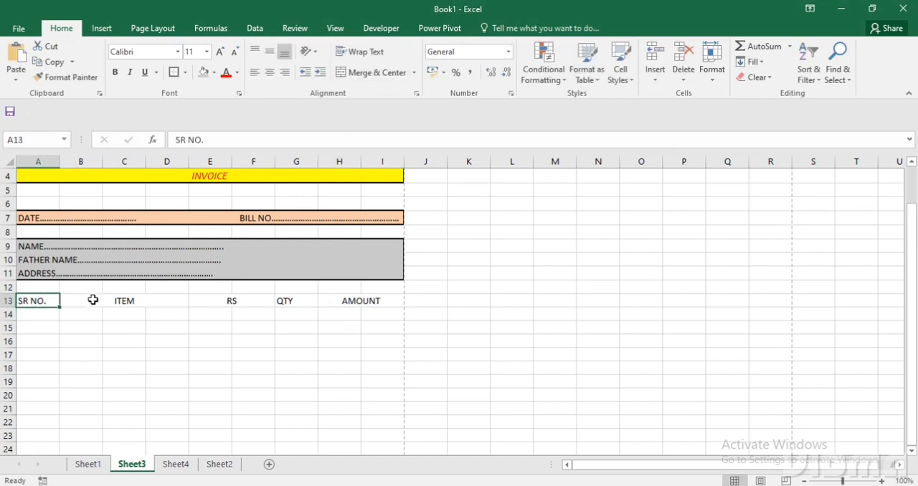
click(90, 299)
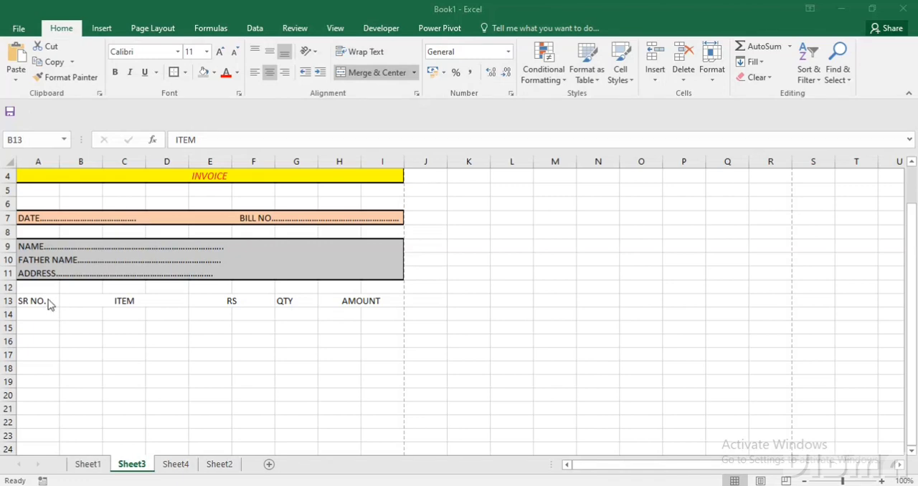
click(82, 296)
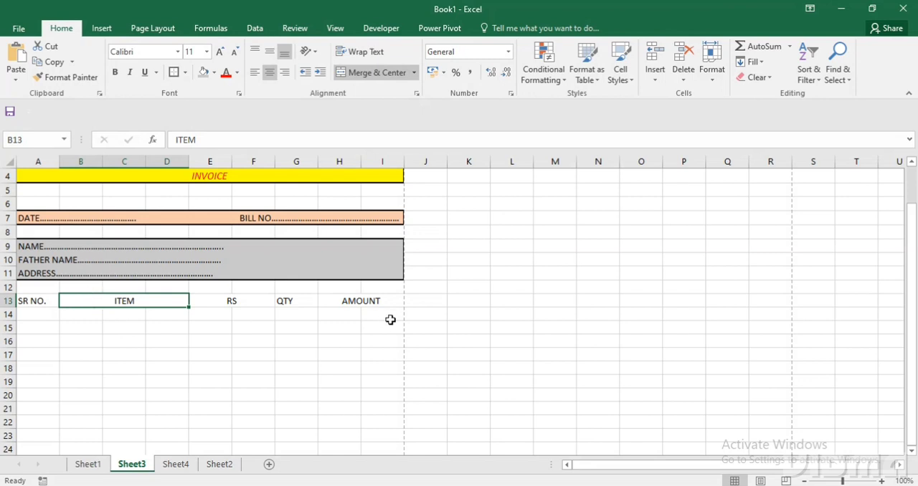
drag(387, 301, 369, 423)
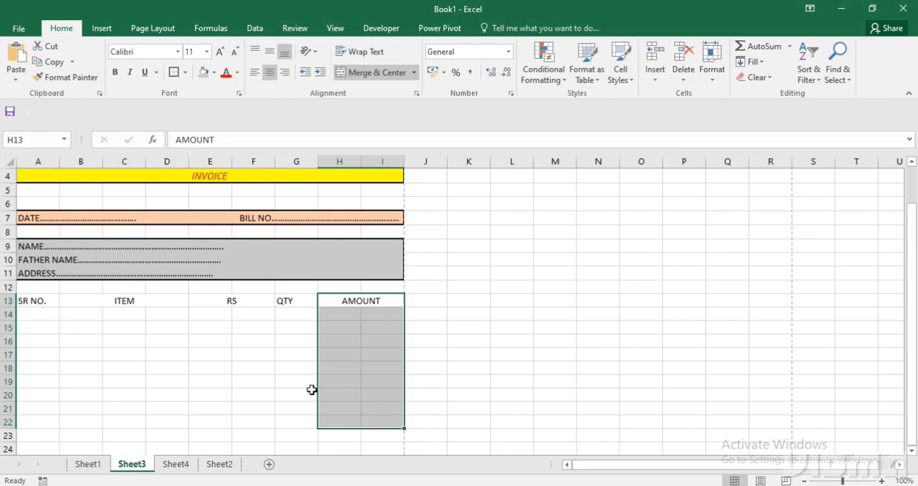
click(191, 340)
Merge cells B14:D39 under the ITEM heading row by row using Merge Across.
click(97, 315)
drag(98, 316, 155, 311)
drag(93, 316, 168, 414)
scroll(168, 415, down, 2)
scroll(168, 414, up, 1)
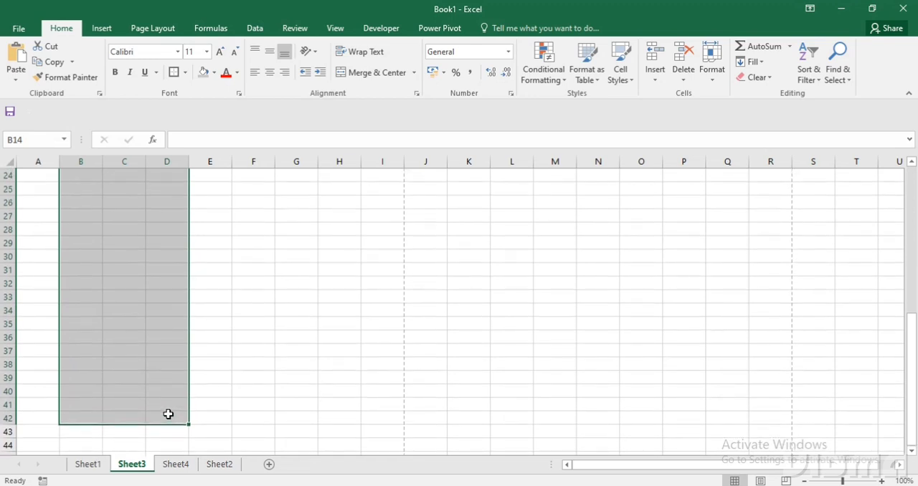
key(shift+Up)
key(shift+Up)
key(shift+Up)
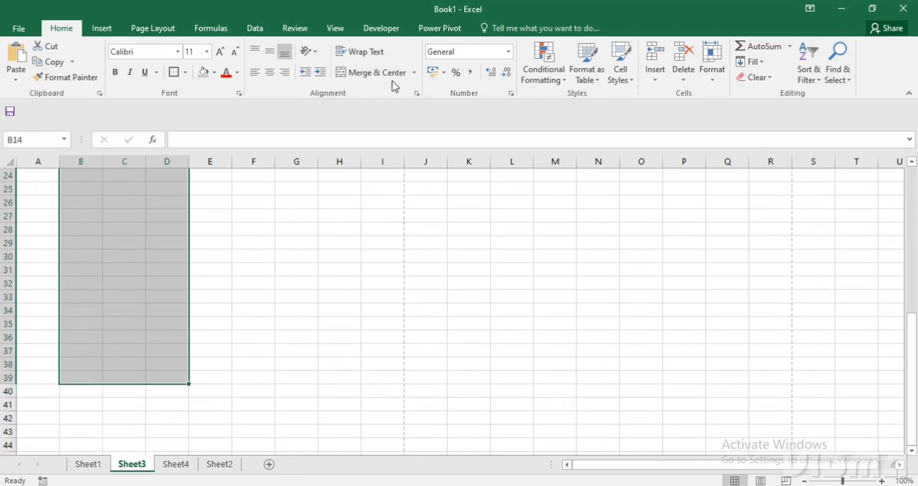
scroll(135, 244, up, 5)
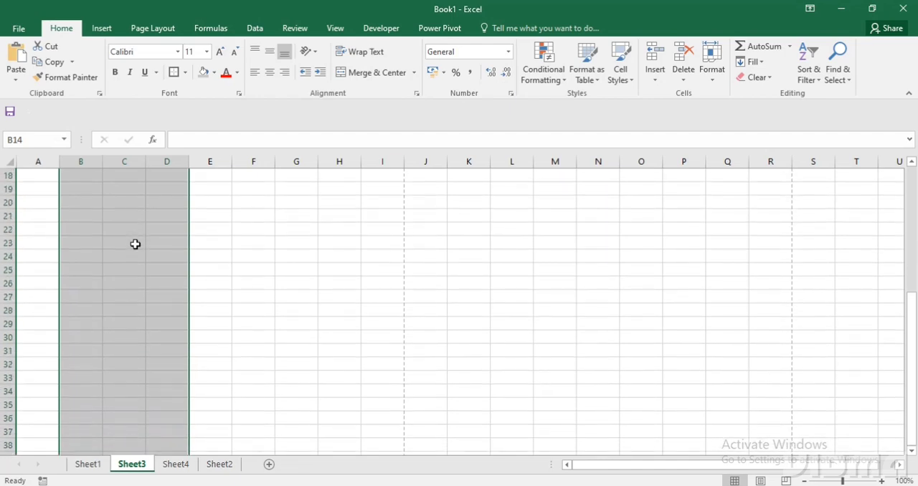
click(413, 72)
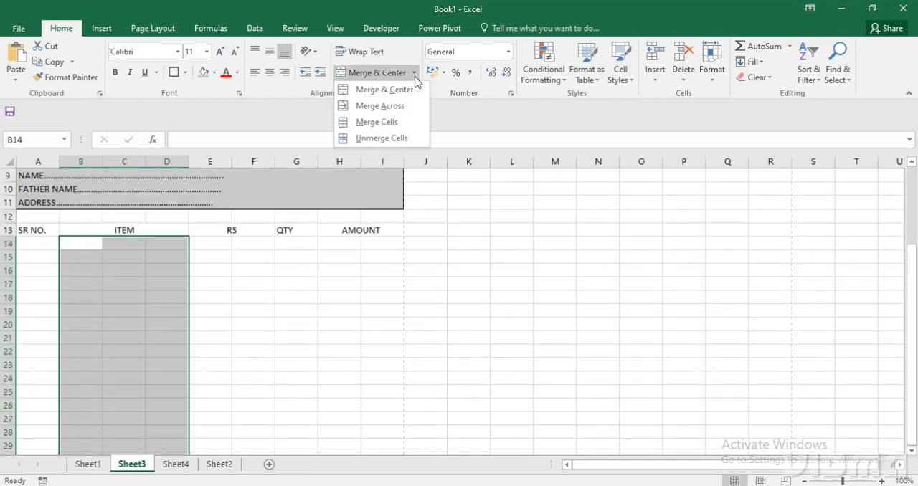
click(399, 107)
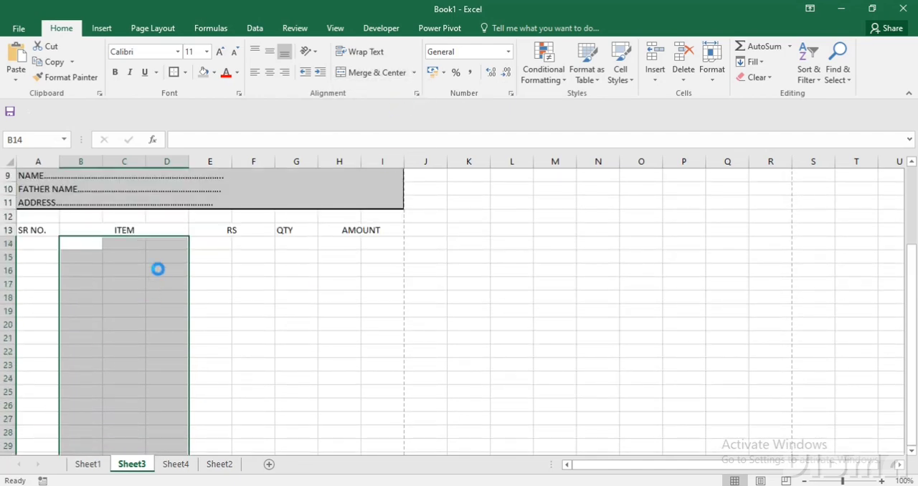
click(150, 380)
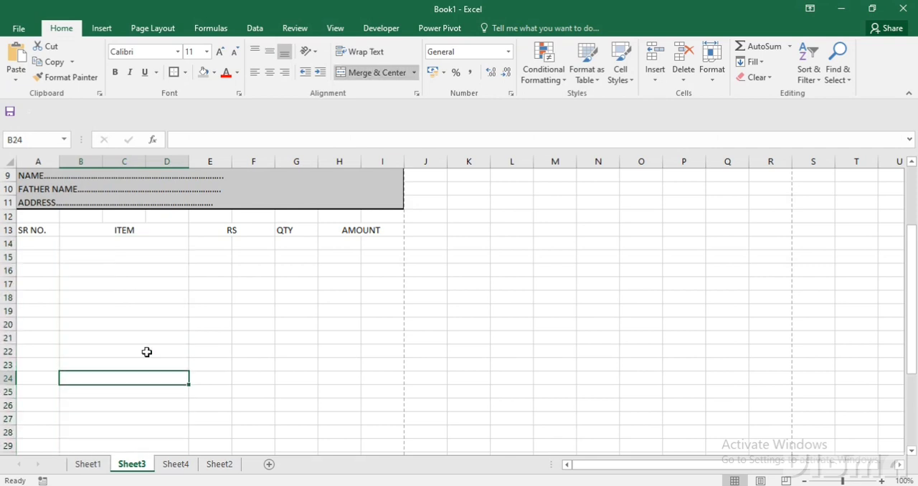
click(148, 352)
click(146, 325)
click(33, 242)
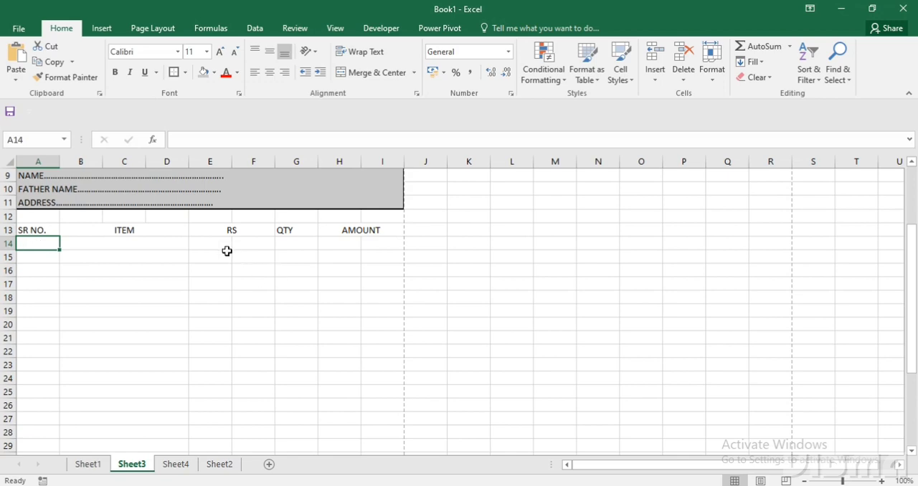
Merge cells E14:F39 under RS and H14:I39 under AMOUNT row by row using Merge Across.
drag(227, 247, 252, 418)
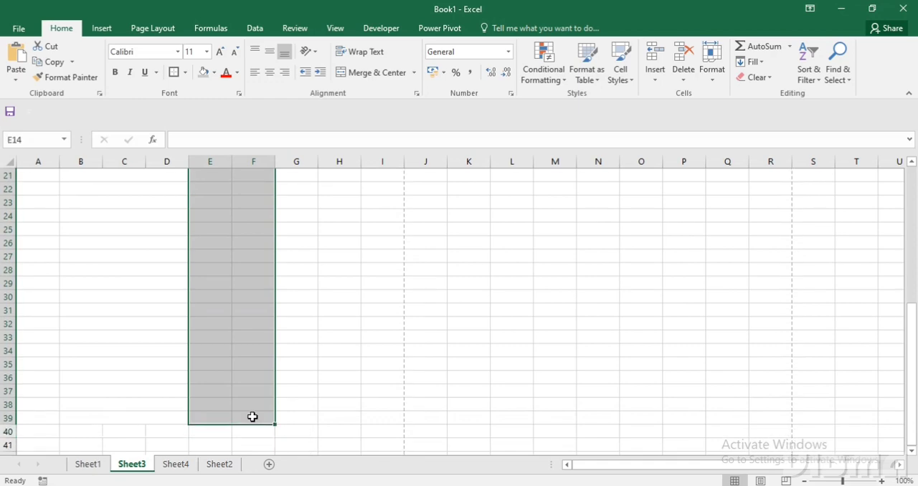
click(413, 73)
click(405, 114)
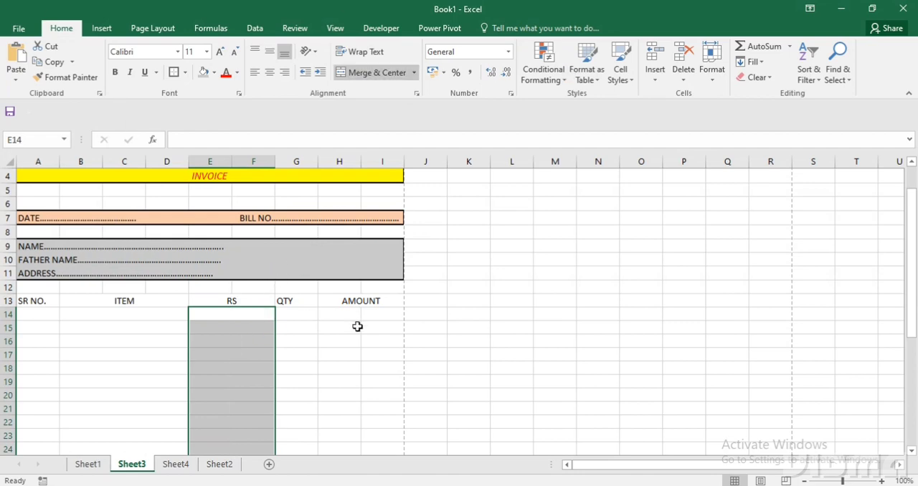
drag(345, 314, 377, 416)
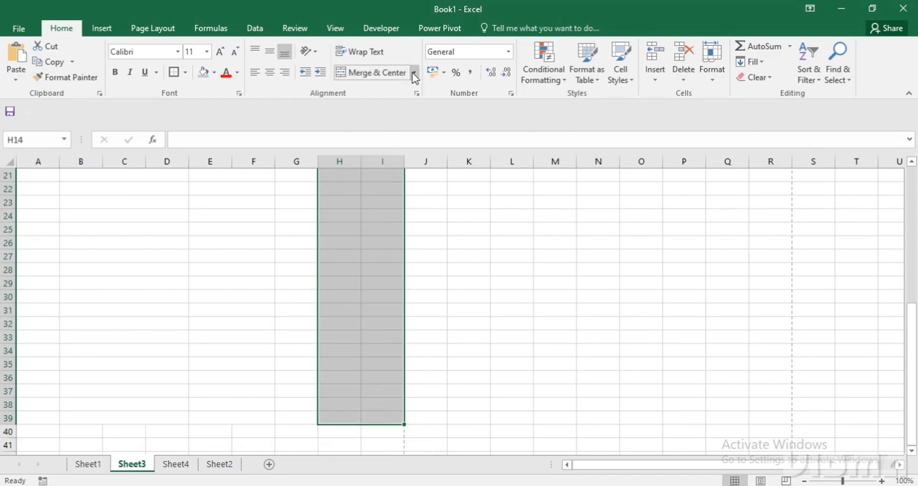
click(414, 73)
click(406, 107)
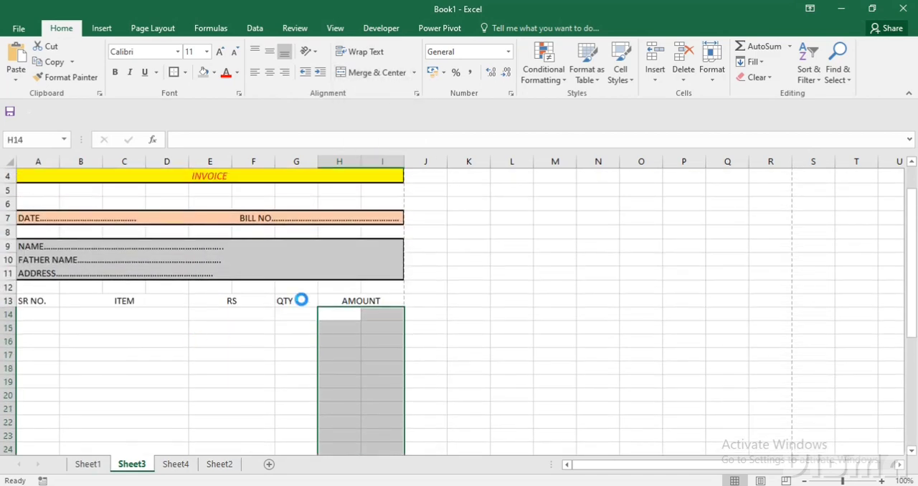
click(265, 346)
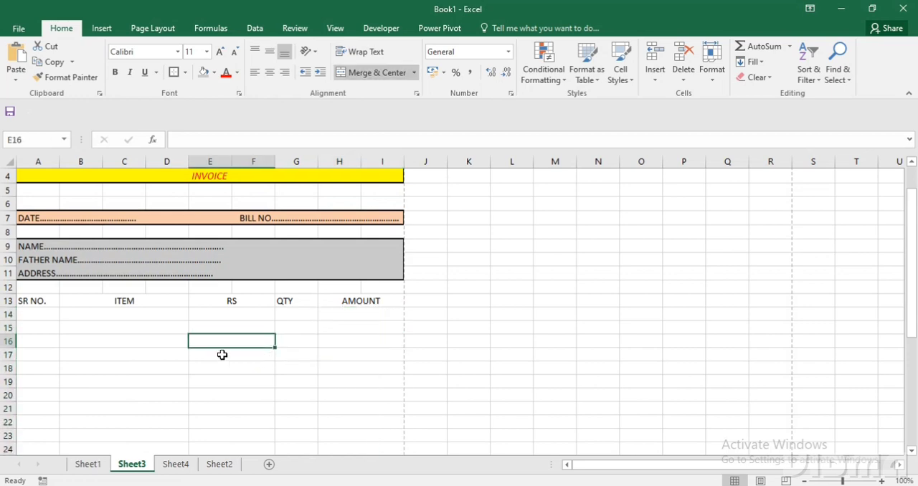
Examine the item drop-down list in cell B13 on Sheet1, and return to Sheet3.
click(146, 313)
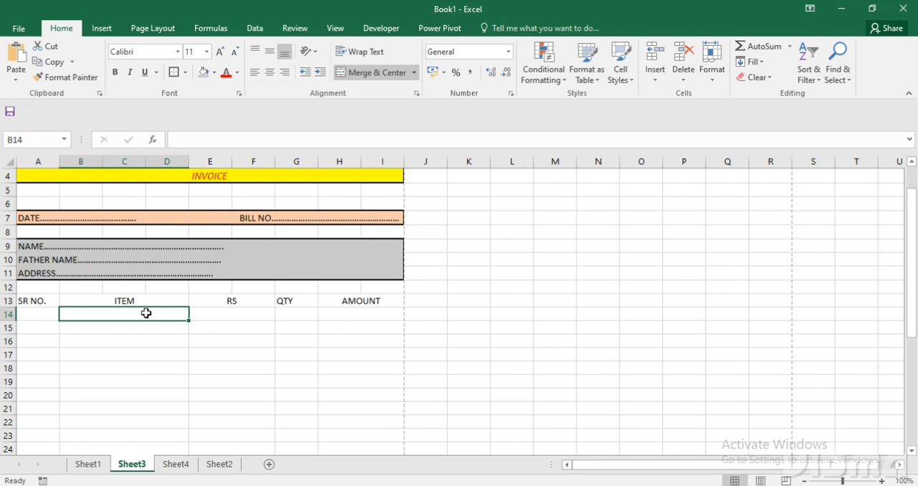
click(97, 465)
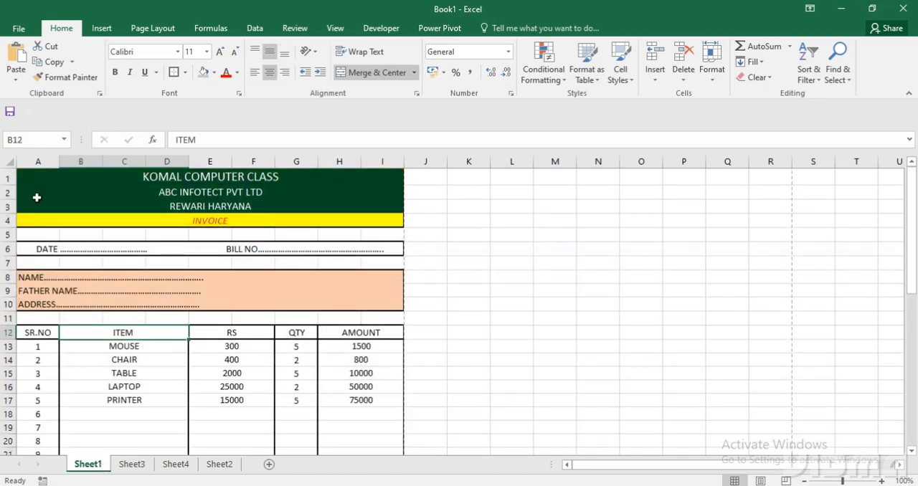
click(134, 347)
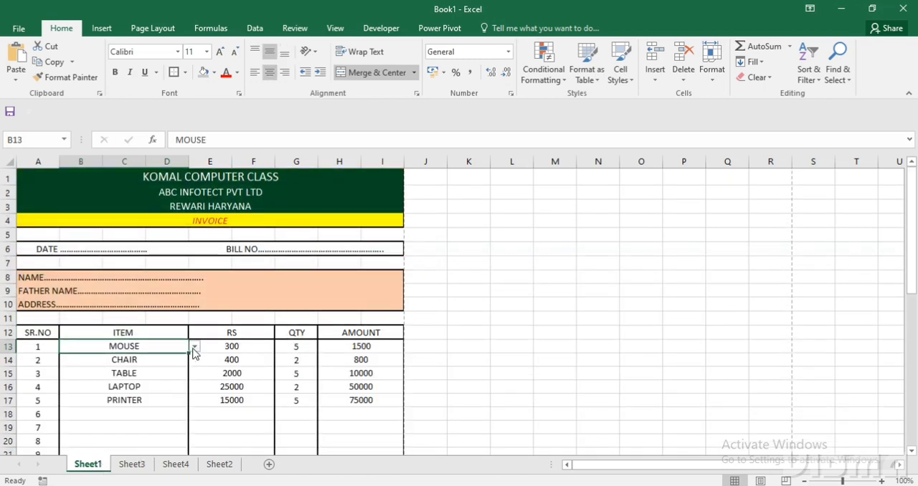
click(193, 347)
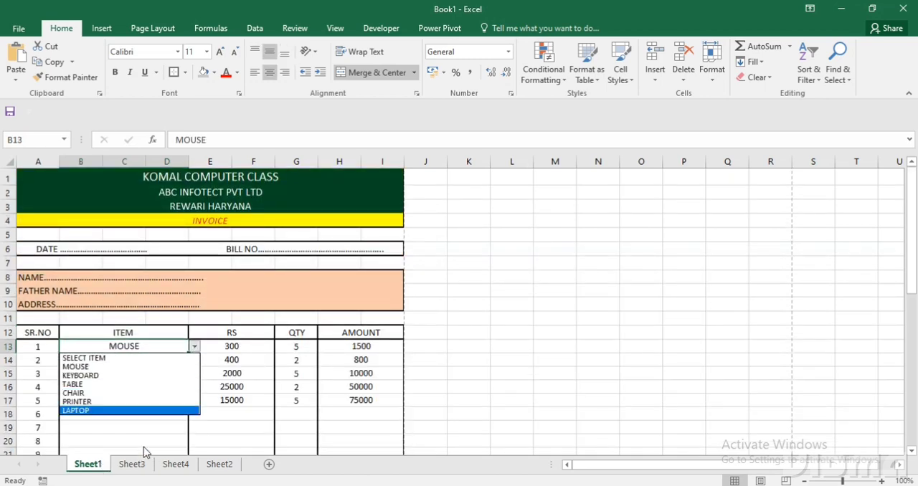
click(141, 466)
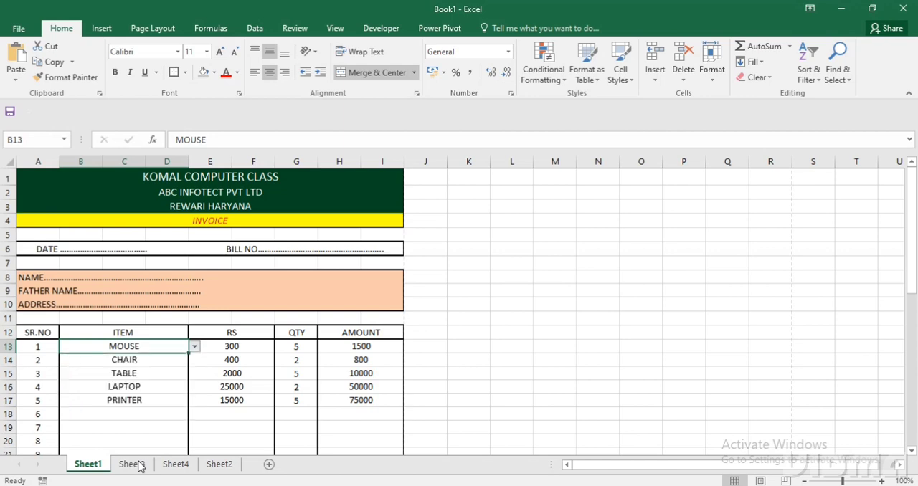
click(132, 464)
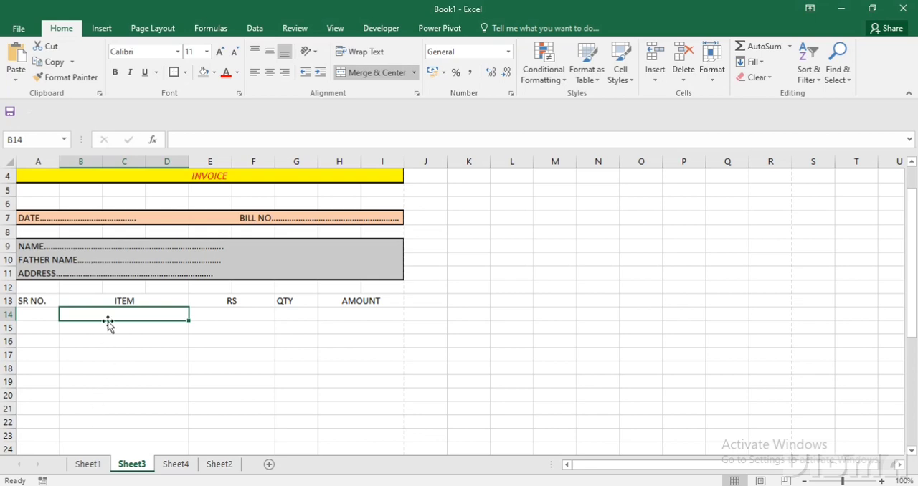
Add List data validation to the ITEM cells from B14 down, with source SELECT ITEM,CPU,MOUSE,KEYBOARD,TABLE,CHAIR,PRINTER.
drag(109, 319, 118, 391)
scroll(159, 383, up, 4)
scroll(159, 383, up, 4)
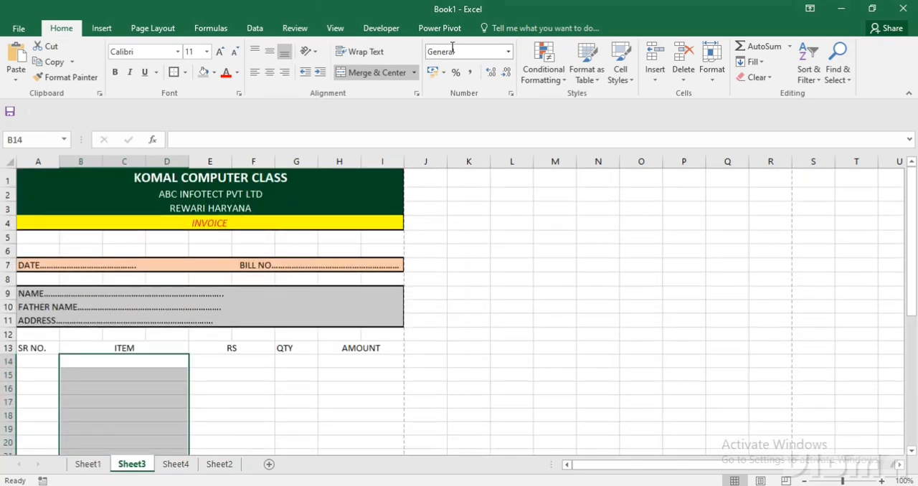
click(257, 29)
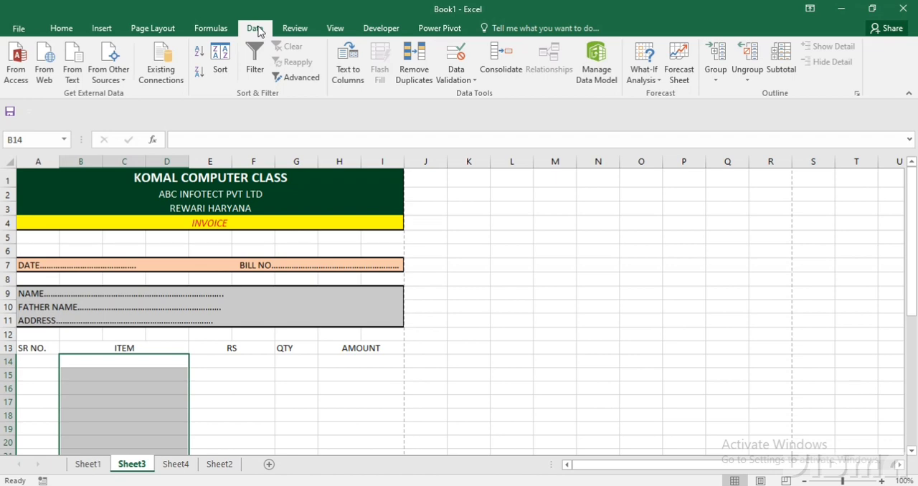
click(471, 80)
click(467, 93)
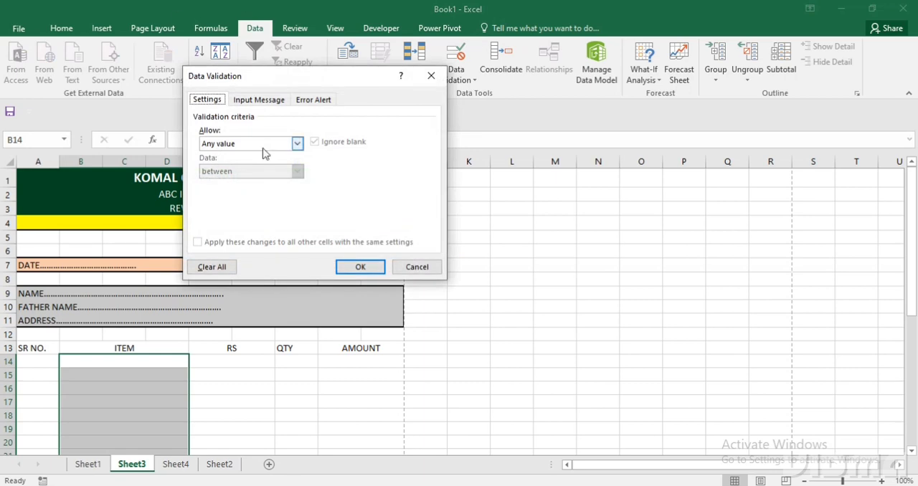
click(296, 143)
click(246, 182)
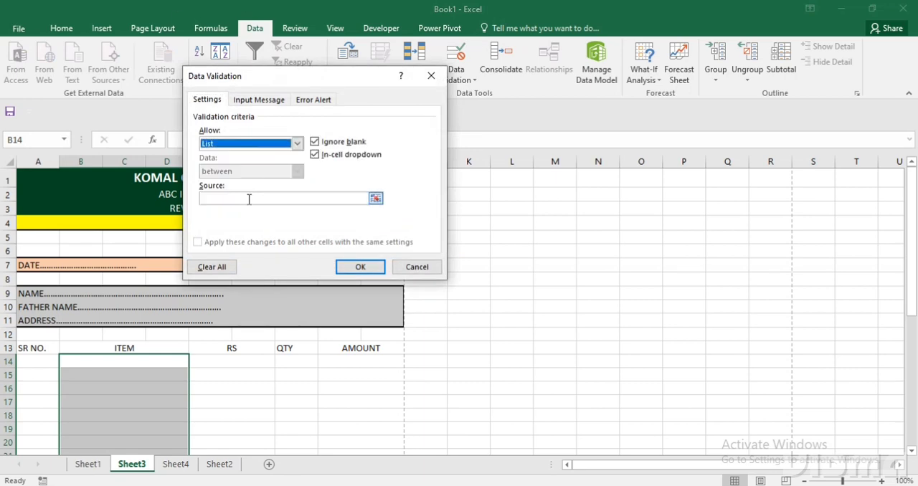
click(248, 198)
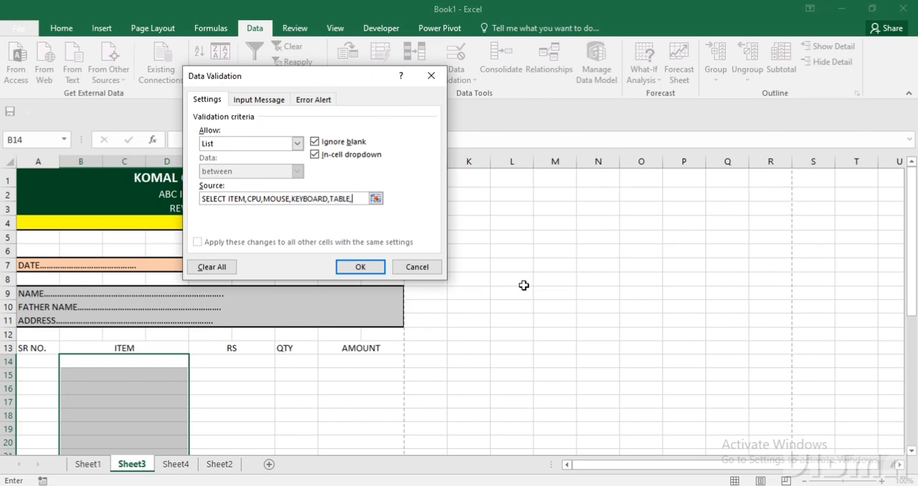
text(CHAIR,PRINTER)
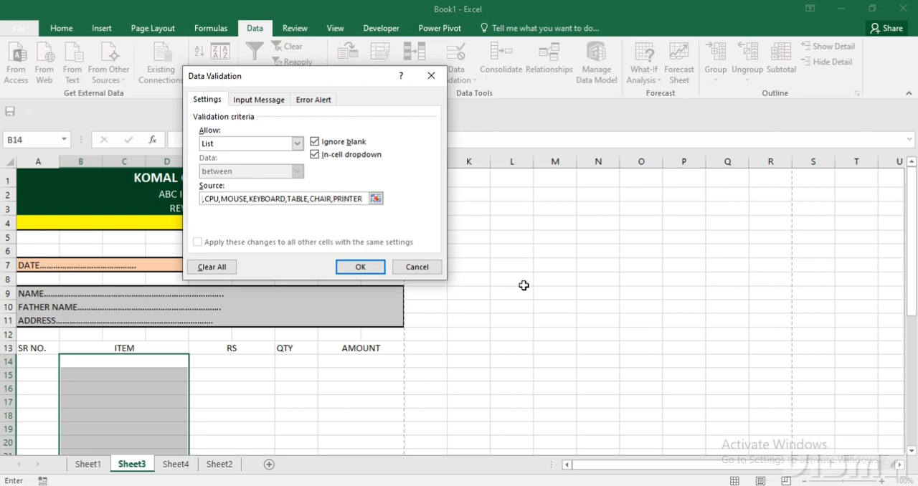
click(367, 266)
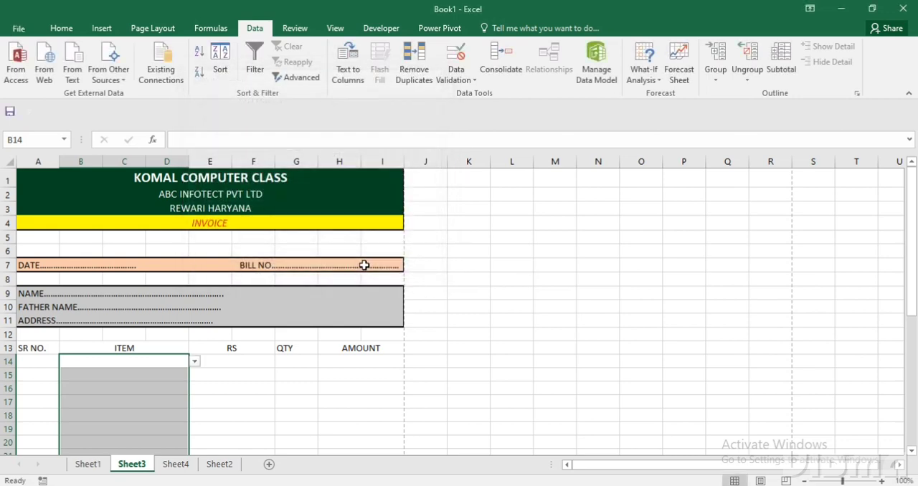
Choose TABLE in cell B14 and KEYBOARD in cell B15 from the item drop-down lists.
click(194, 362)
click(147, 409)
click(144, 375)
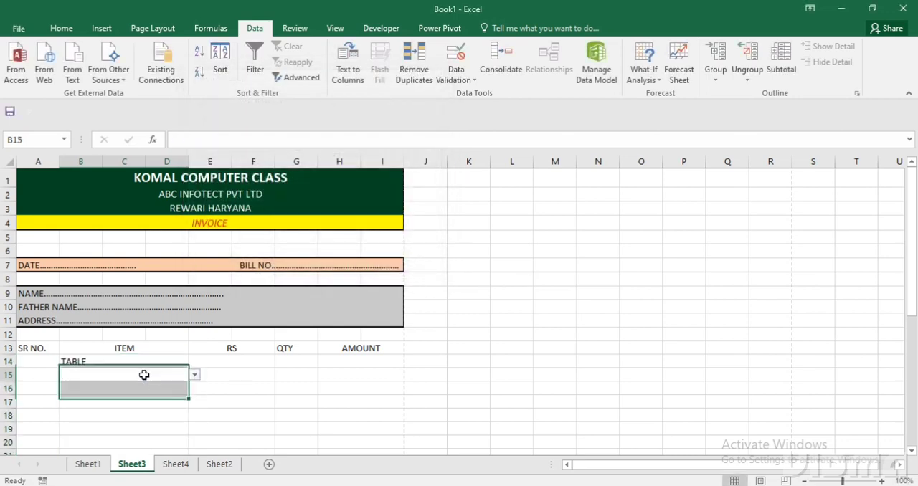
click(194, 375)
click(144, 412)
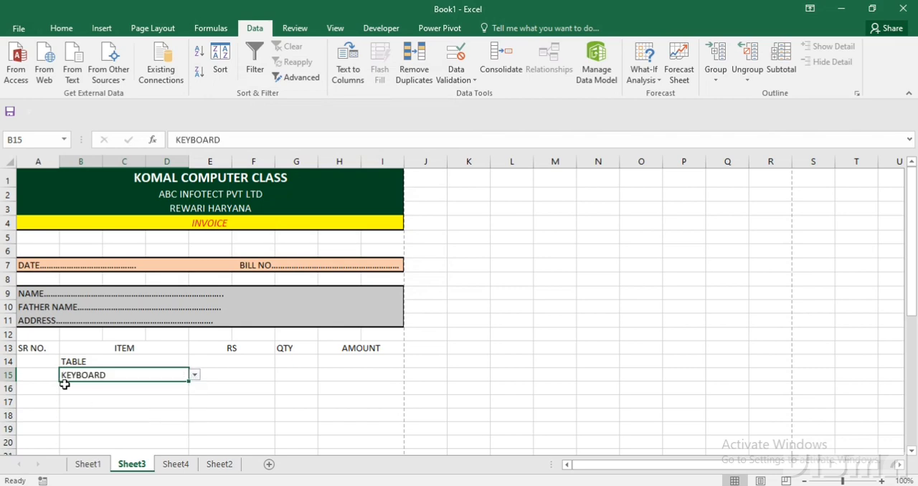
Center the contents of the whole of Sheet3 horizontally and align them to the middle vertically.
click(10, 161)
click(62, 28)
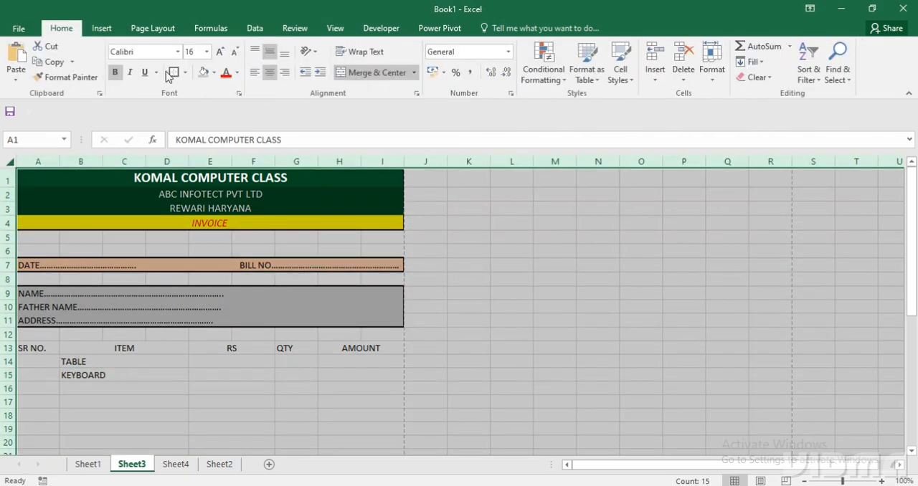
click(268, 50)
click(271, 73)
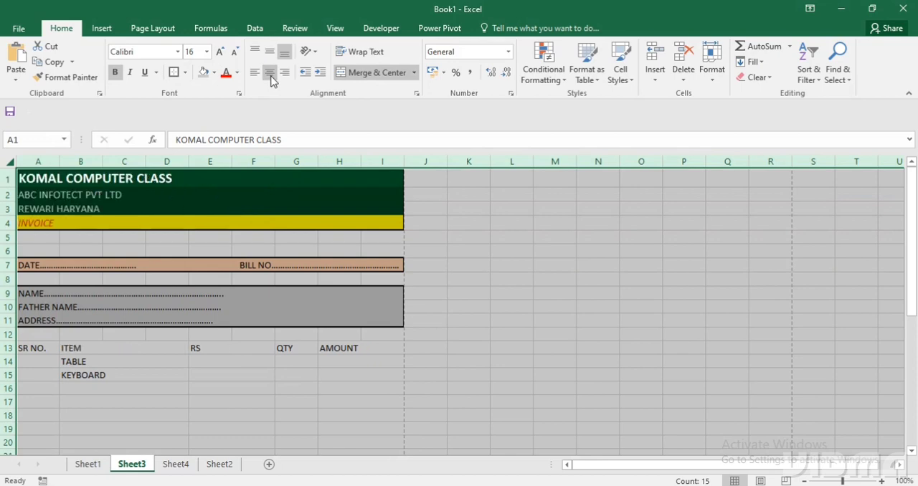
click(271, 72)
click(269, 51)
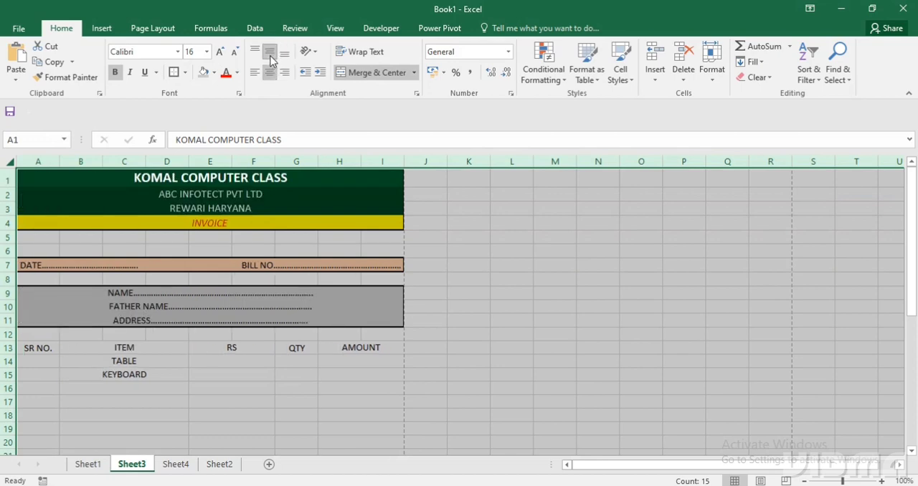
Left-align the NAME, FATHER NAME and ADDRESS rows of the customer details block.
click(223, 355)
drag(217, 294, 216, 328)
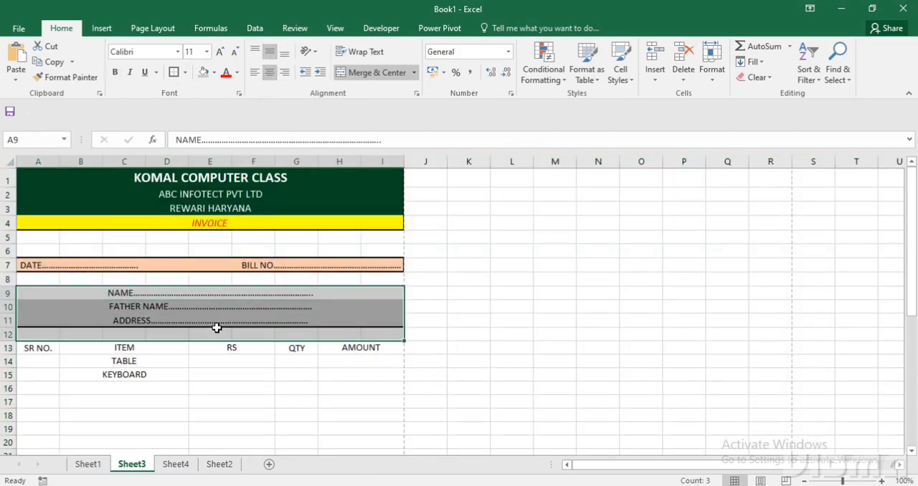
click(252, 73)
click(229, 377)
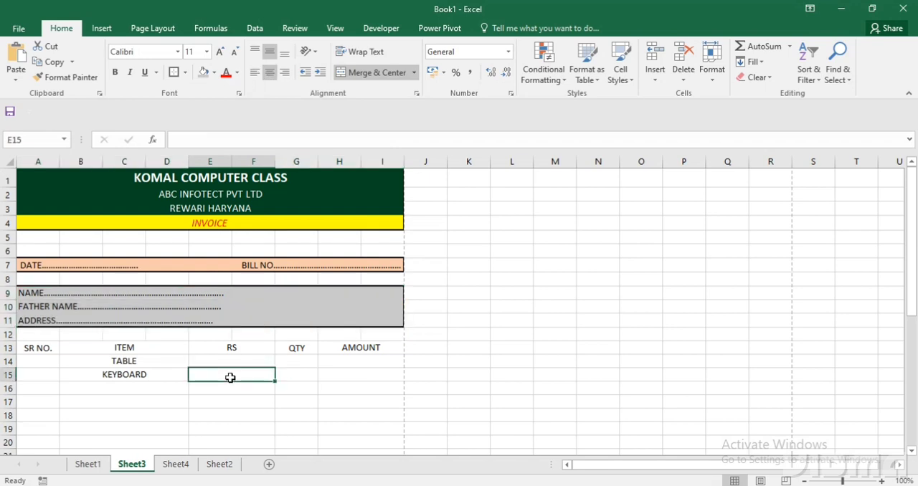
Choose TABLE in cell B16 and CHAIR in cell B17 from the item drop-down lists.
scroll(230, 377, down, 1)
click(172, 342)
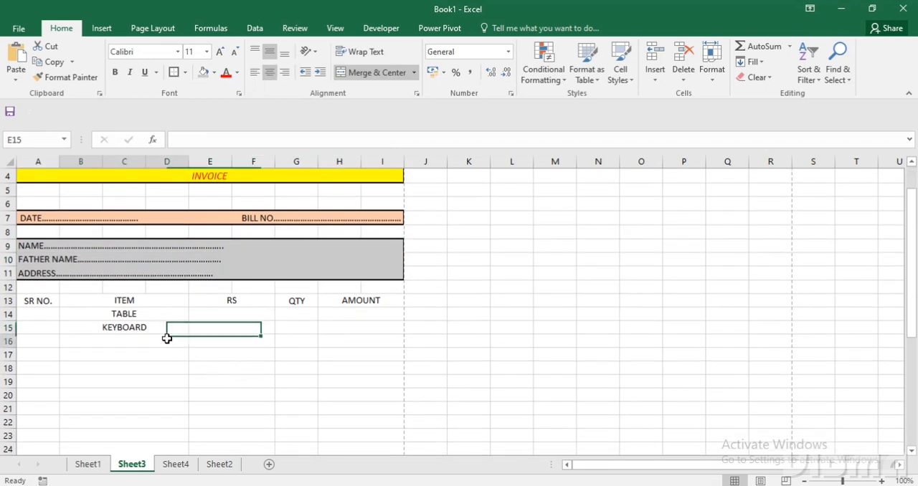
click(191, 341)
click(132, 387)
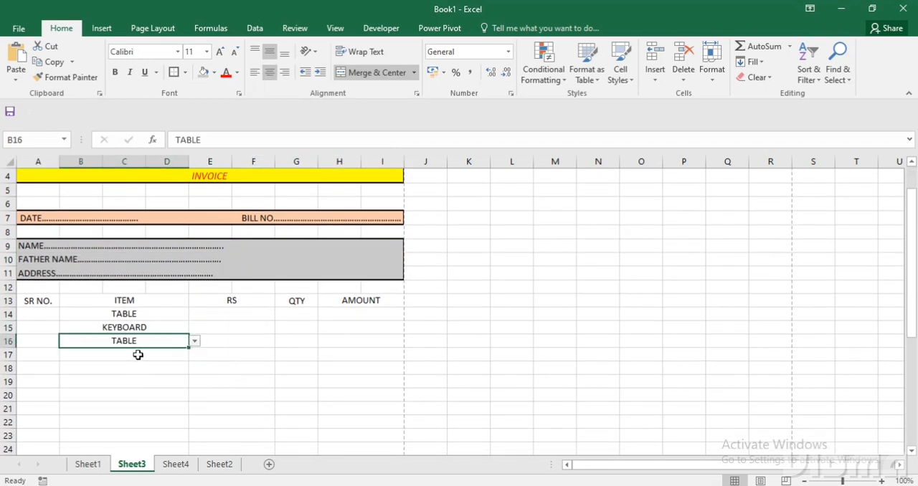
click(180, 350)
click(190, 355)
click(143, 412)
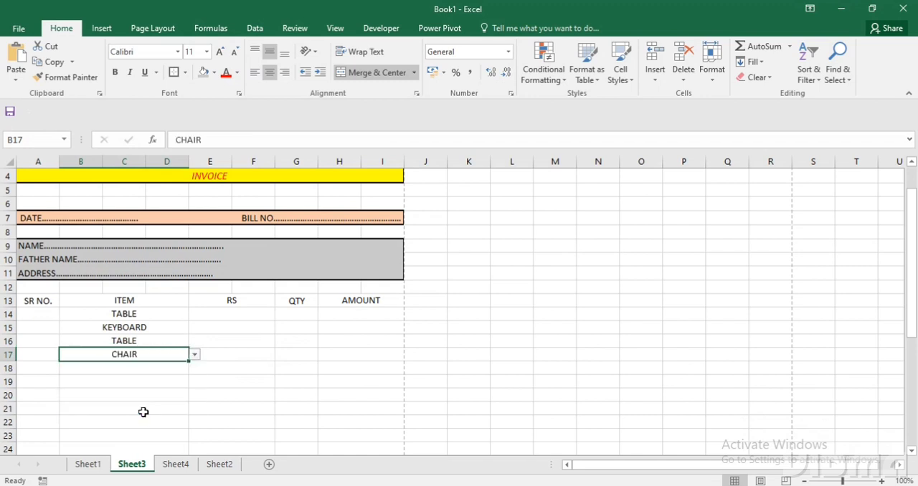
Enter 1500 in cell E14 and 300 in cell E15 under the RS heading.
click(225, 315)
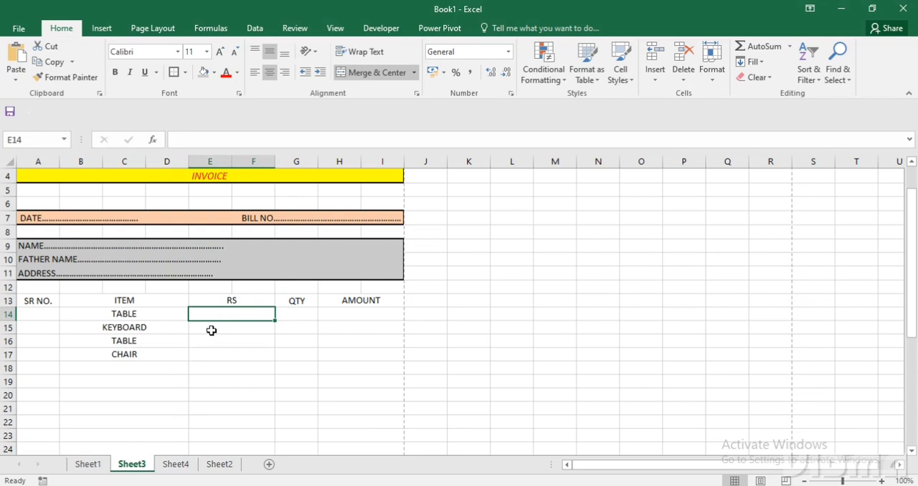
text(1500)
key(Return)
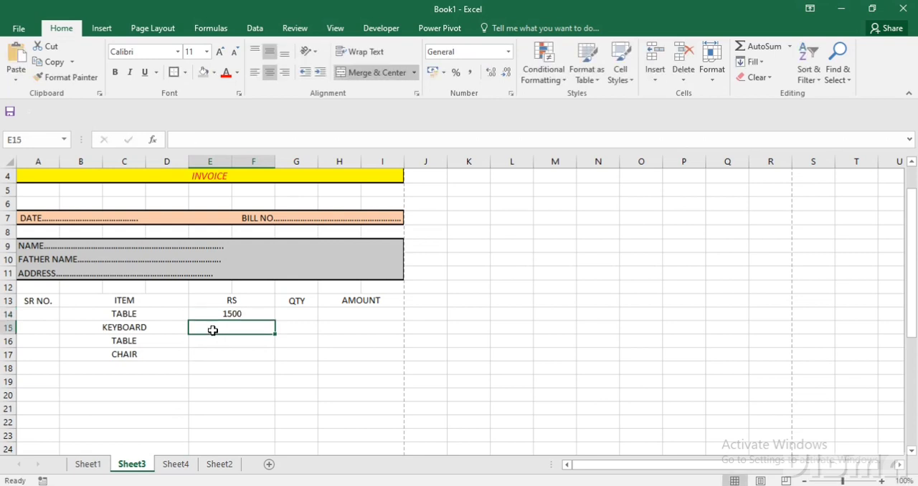
text(300)
key(Return)
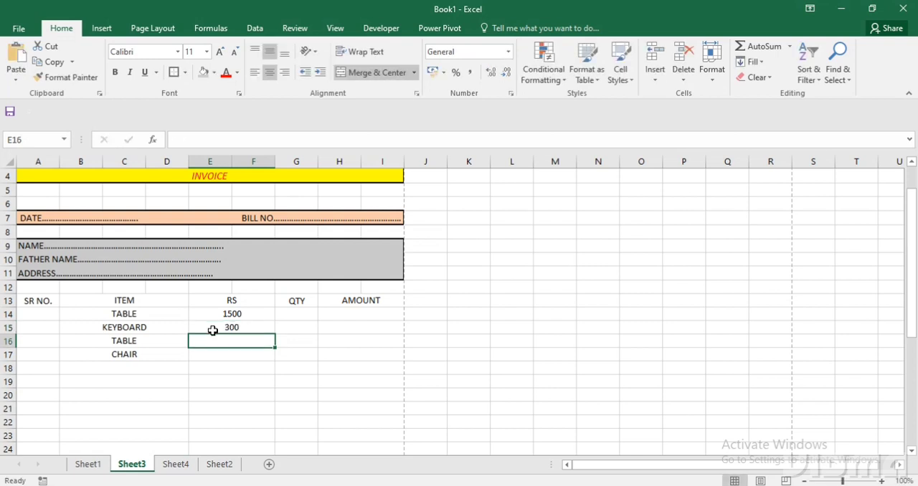
Clear the two prices in E14 and E15 under the RS heading.
key(Up)
key(Up)
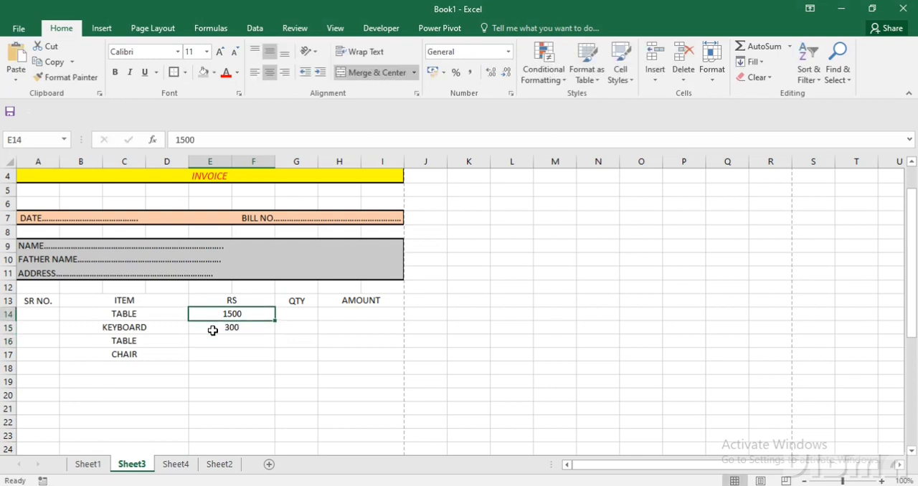
key(shift+Down)
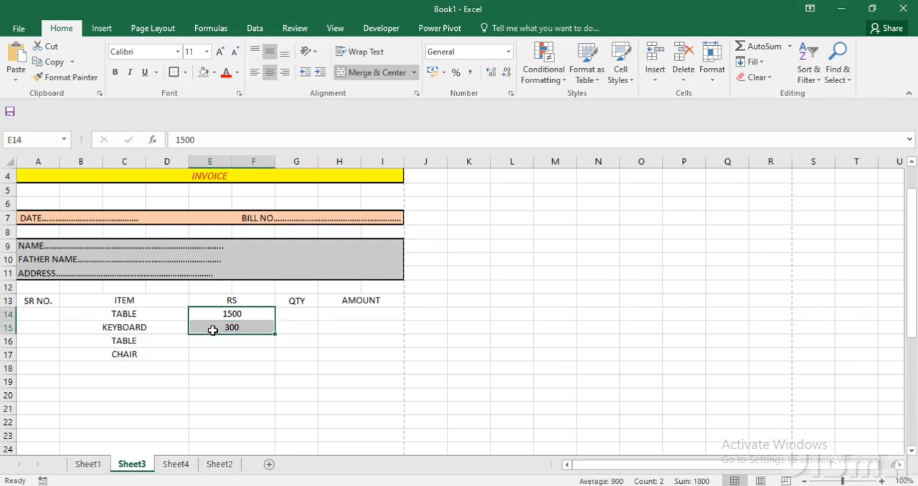
key(Delete)
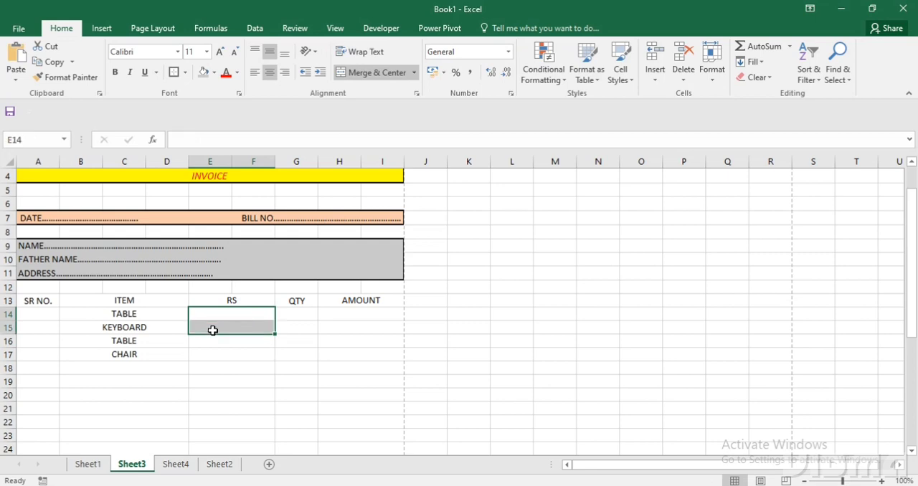
Review the item choices in the drop-down list of cell B14.
click(178, 313)
click(192, 315)
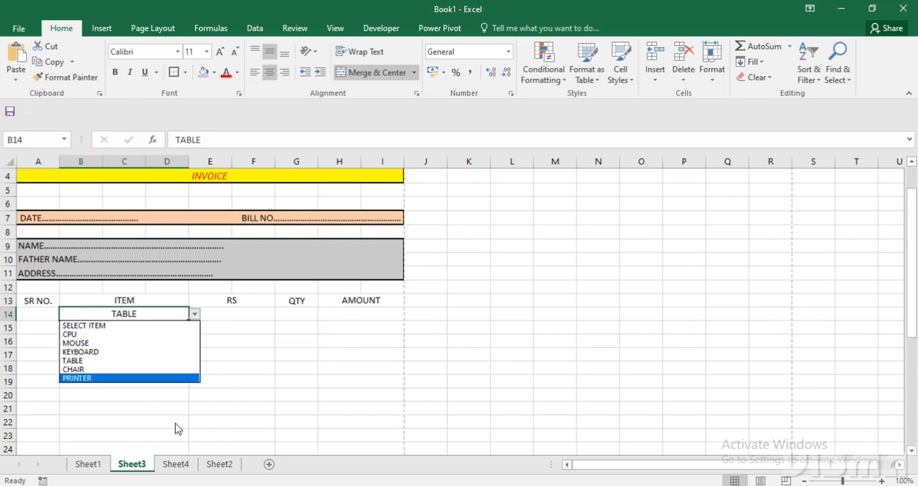
click(175, 461)
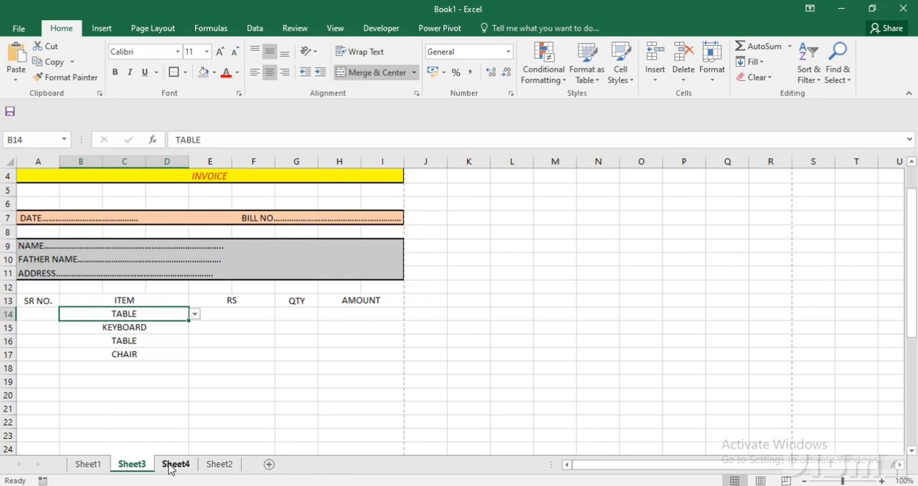
Start an item list on Sheet4 with CPU in cell A1 and MOUSE in cell A2.
click(175, 465)
text(CPU)
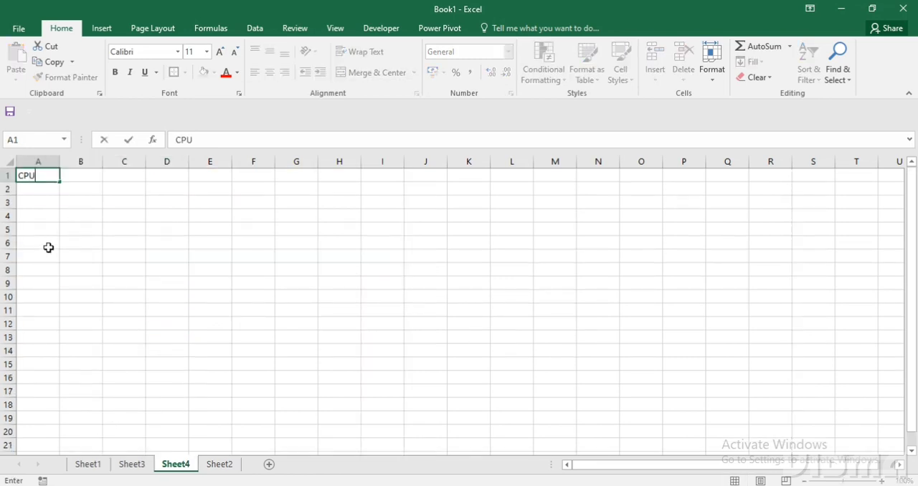
key(Return)
text(M)
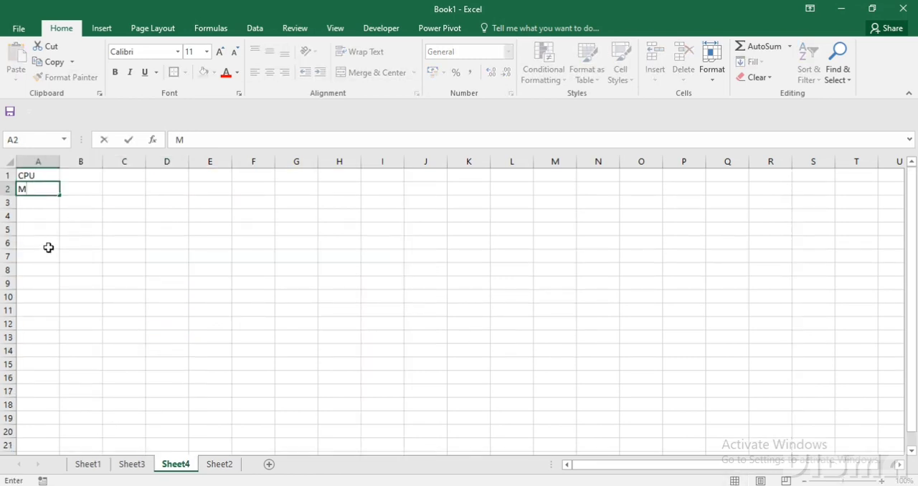
text(POUSE)
key(Return)
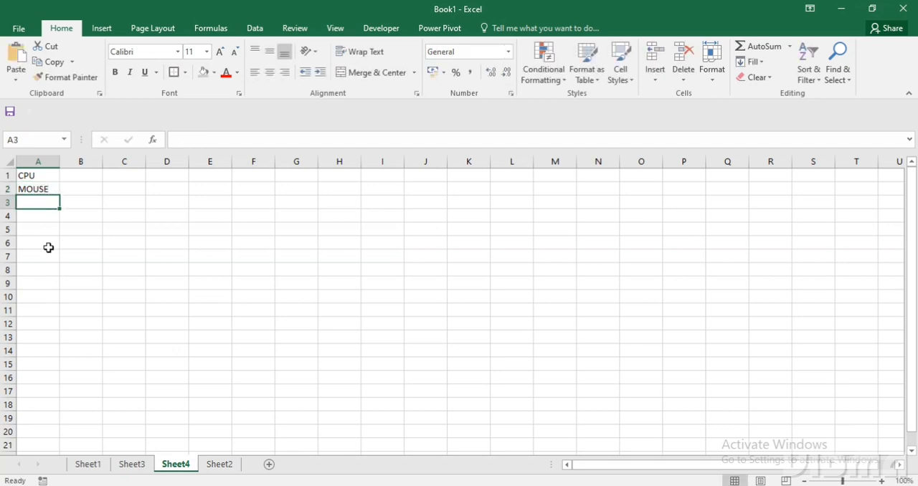
Enter KEYBOARD in cell A3, CHAIR in A4 and TABLE PRINTER in A5 of the Sheet4 item list.
text(KEYBOARD)
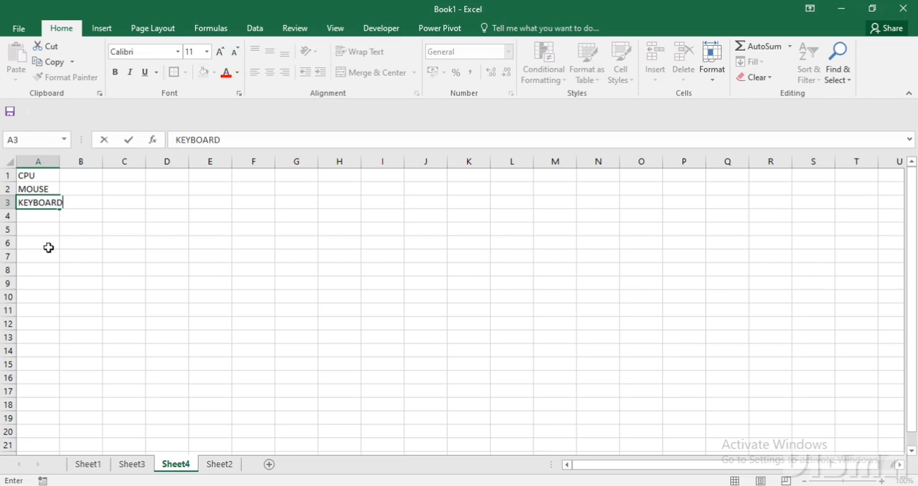
key(Return)
text(CHAIT)
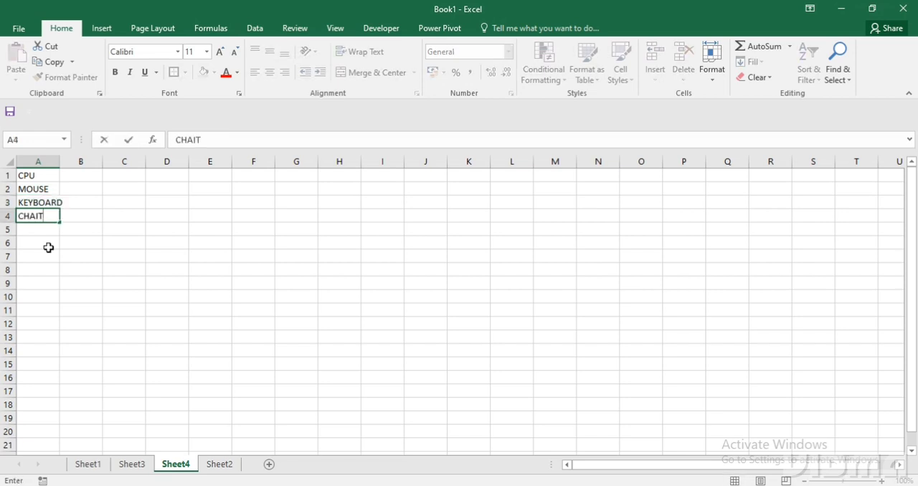
key(BackSpace)
text(R)
key(Return)
text(TAB)
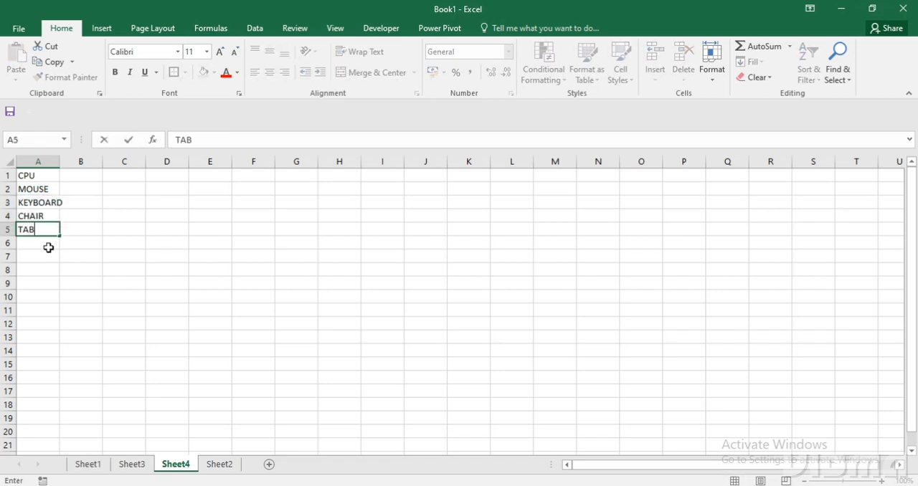
text(LE PRINTER)
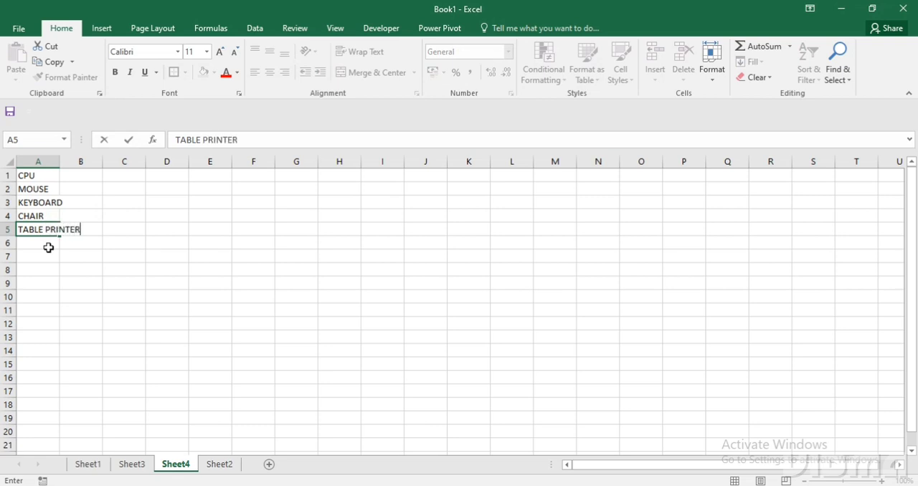
key(Return)
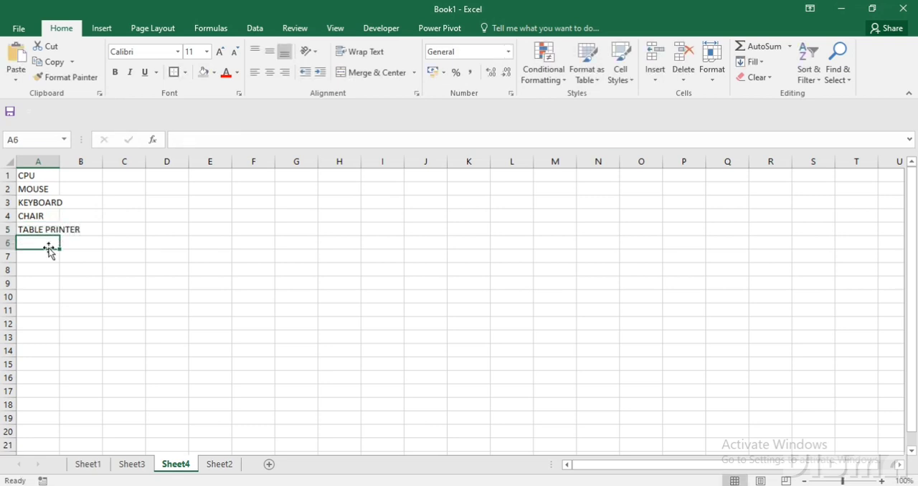
Split the TABLE PRINTER entry in A5 with Fill Justify so TABLE stays in A5 and PRINTER goes into A6.
click(36, 229)
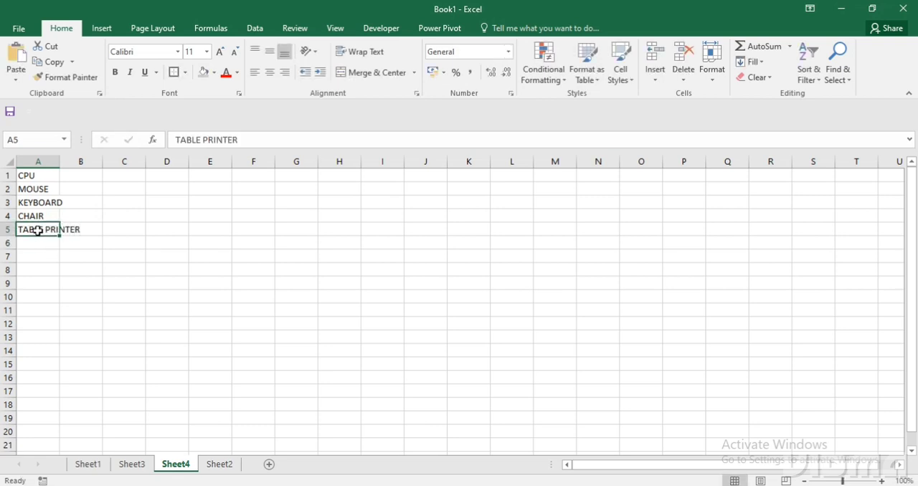
click(754, 76)
click(760, 63)
click(768, 176)
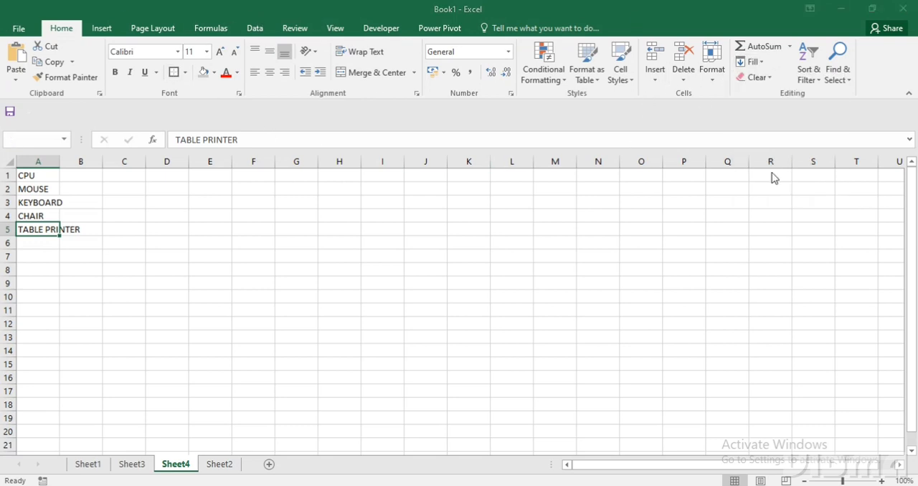
click(452, 287)
click(104, 282)
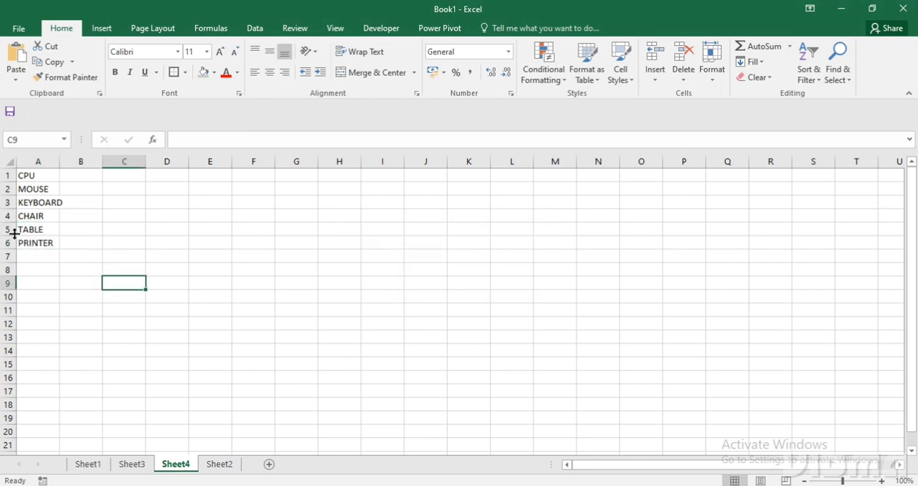
Widen column A to fit the item names and insert a blank row above CPU.
drag(60, 159, 58, 238)
click(56, 177)
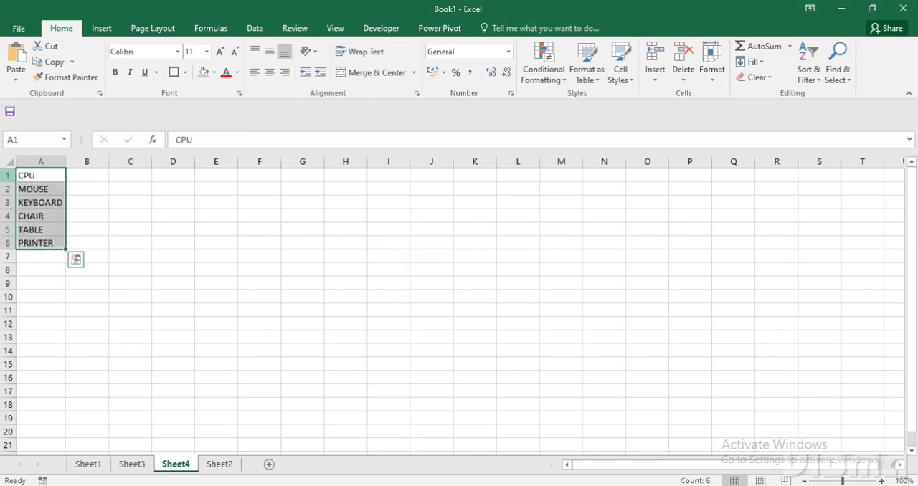
click(10, 175)
right_click(11, 177)
click(43, 270)
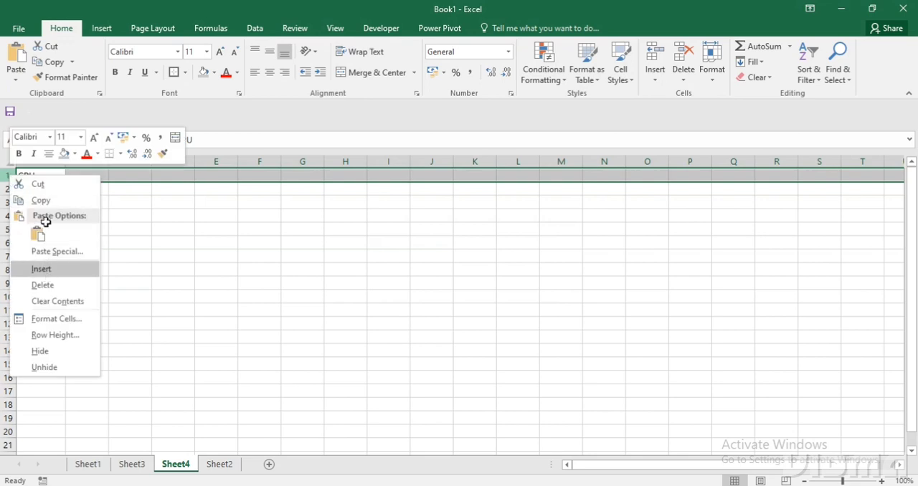
Enter the headings ITEM in A1 and RS in B1 of the Sheet4 list.
click(45, 178)
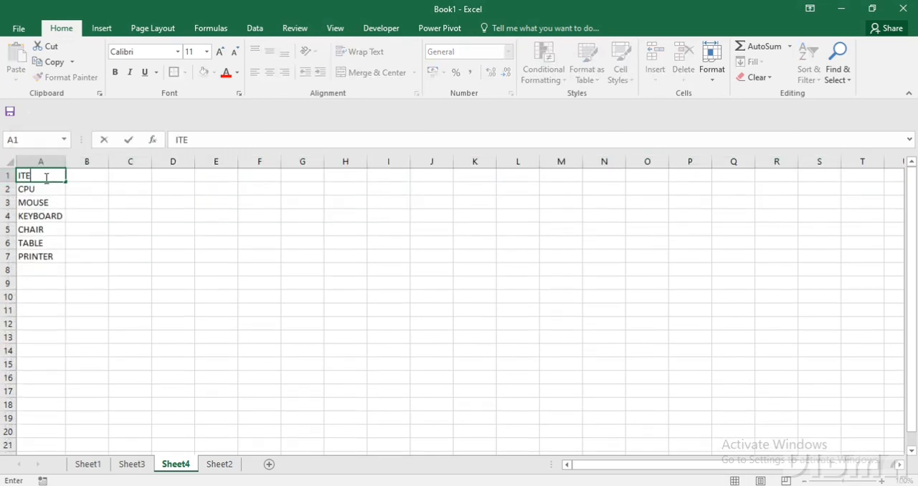
key(Tab)
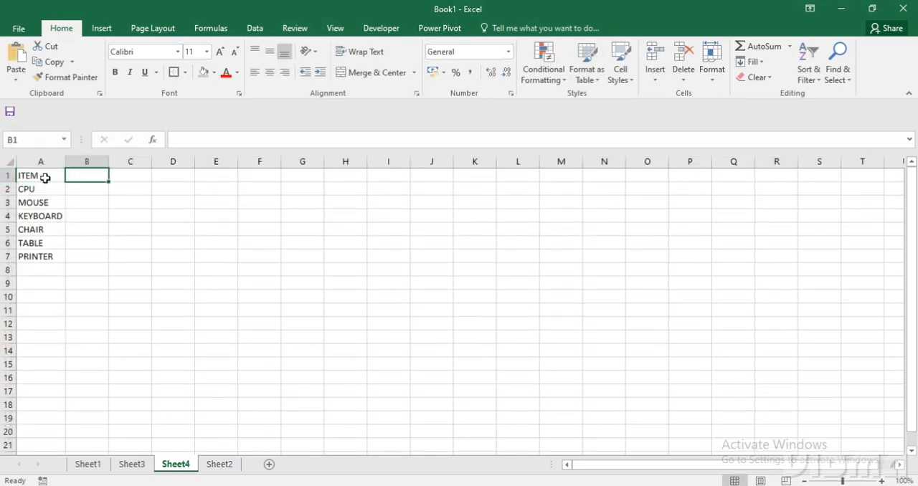
text(RS)
key(Return)
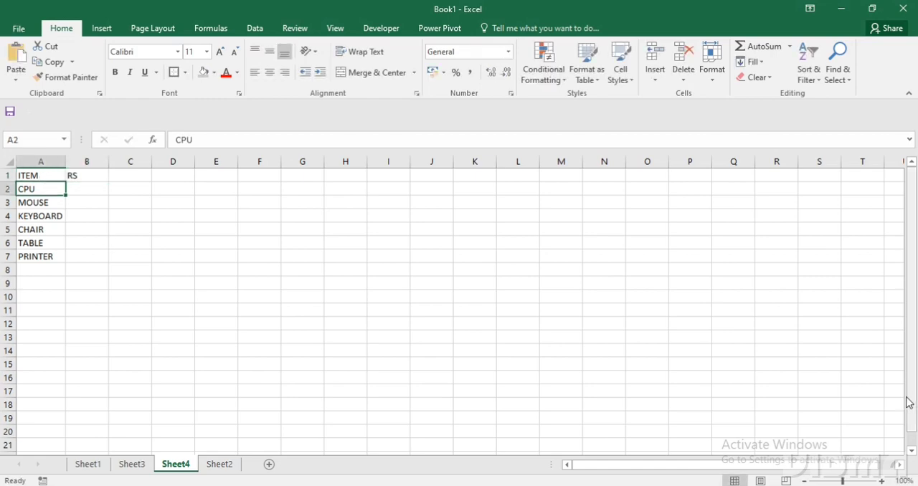
Apply all borders to the item and price table A1:B7.
double_click(883, 482)
triple_click(883, 482)
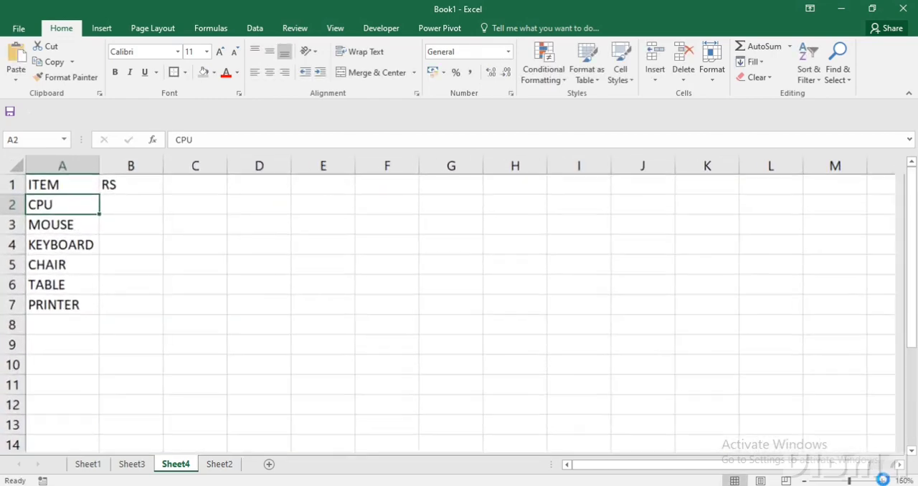
triple_click(882, 481)
click(883, 482)
drag(107, 196, 190, 340)
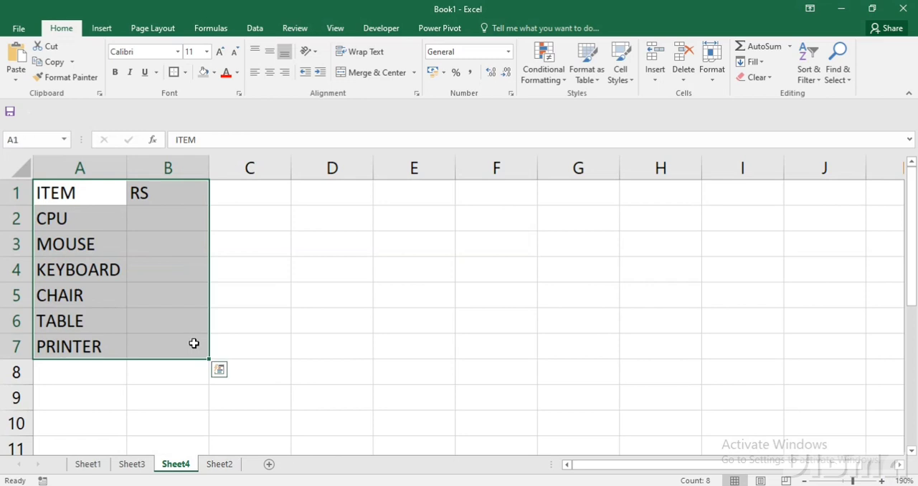
key(alt+h)
key(b)
key(a)
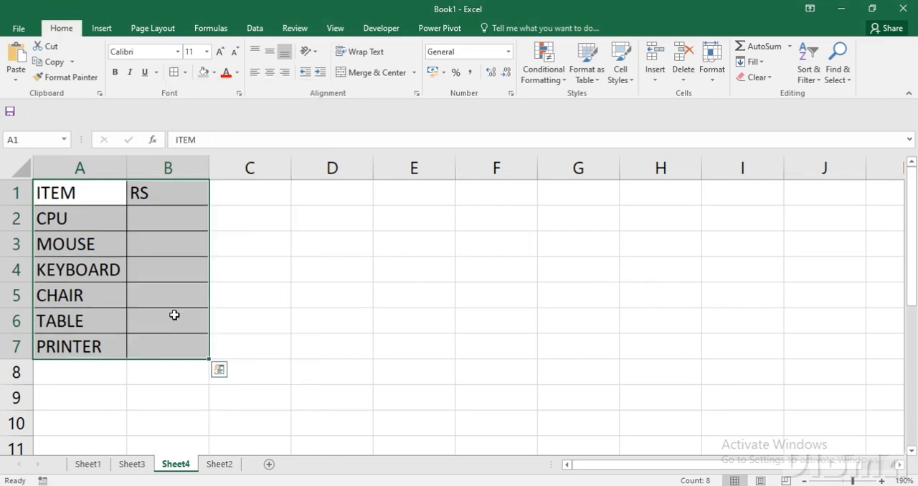
Enter 13000 as the CPU price in cell B2.
click(175, 218)
text(130000)
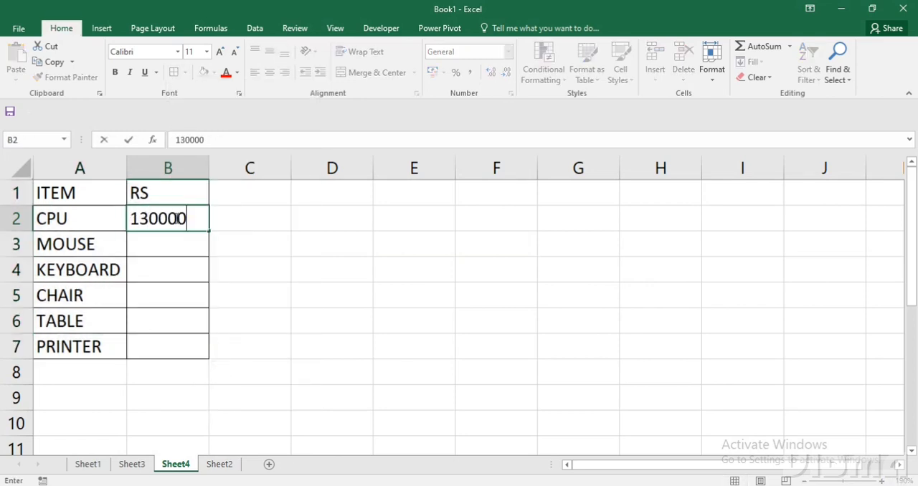
key(Return)
key(Up)
text(13000)
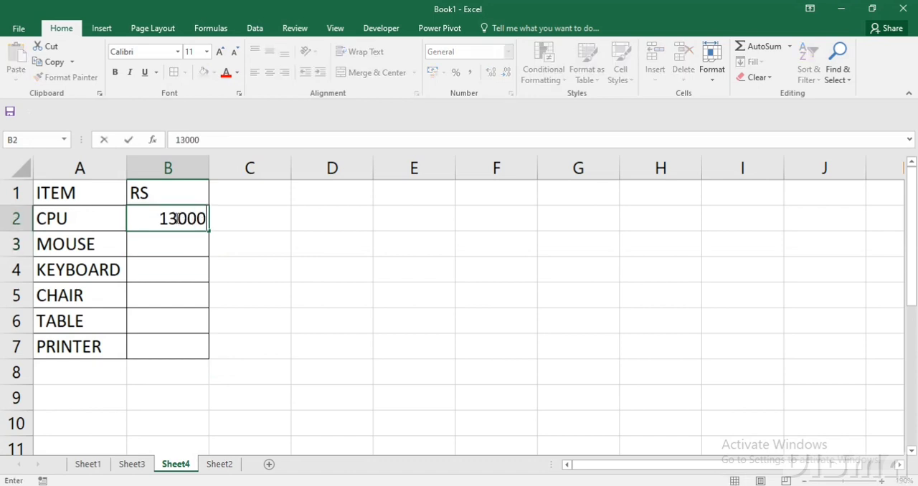
key(Return)
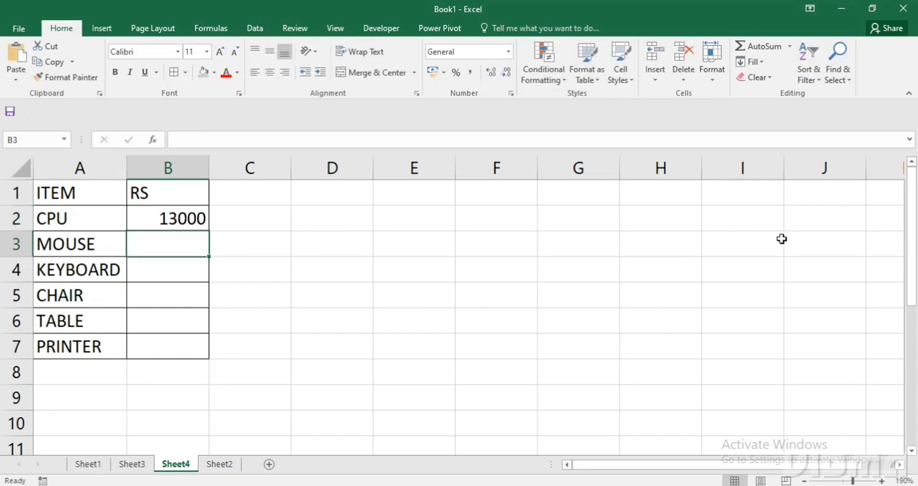
Enter the prices 400 for MOUSE, 1500 for KEYBOARD and 800 for CHAIR in B3:B5.
text(400)
key(Return)
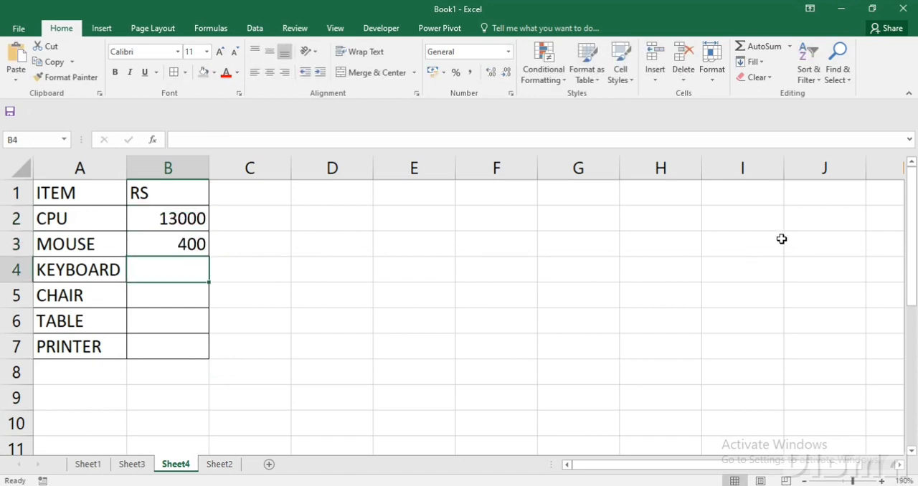
text(1500)
key(Return)
text(800)
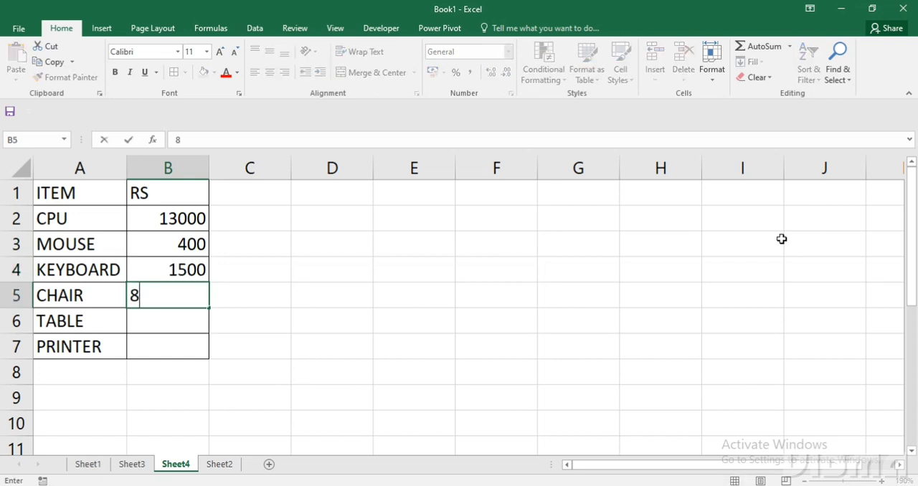
key(ctrl+Return)
key(Return)
Enter the prices 1200 for TABLE in B6 and 15000 for PRINTER in B7.
text(1200)
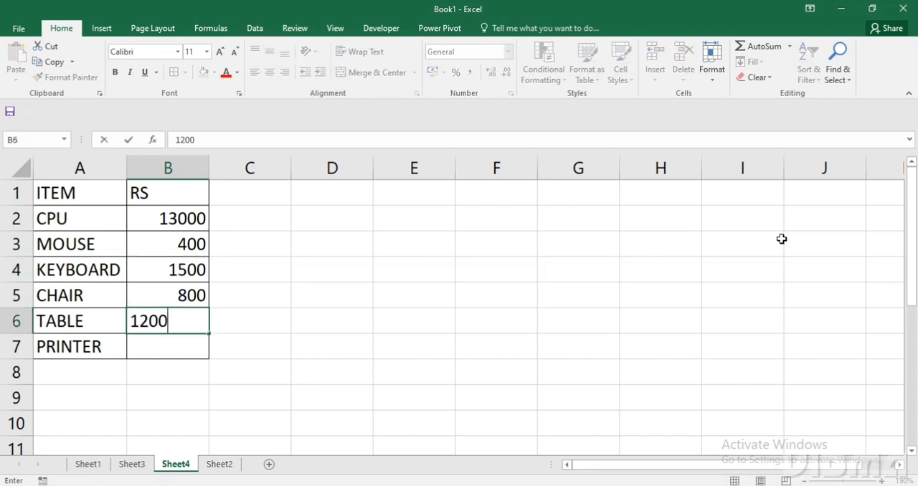
key(Return)
text(15000)
key(Return)
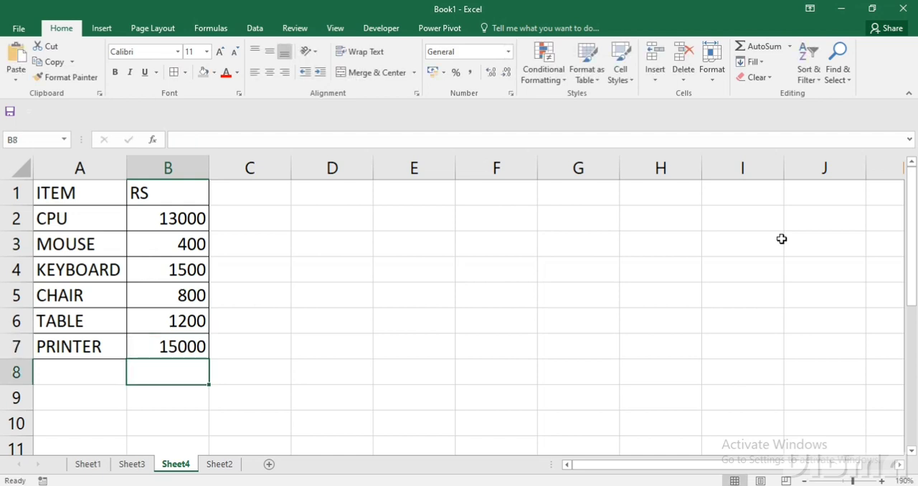
drag(109, 217, 97, 346)
drag(154, 215, 169, 346)
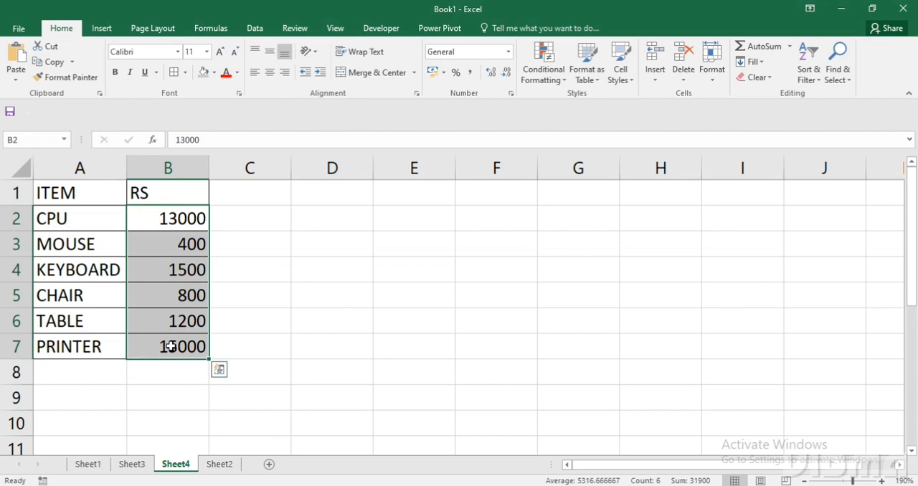
Start a VLOOKUP formula in cell E14 of Sheet3 with B14 as the lookup value.
click(131, 465)
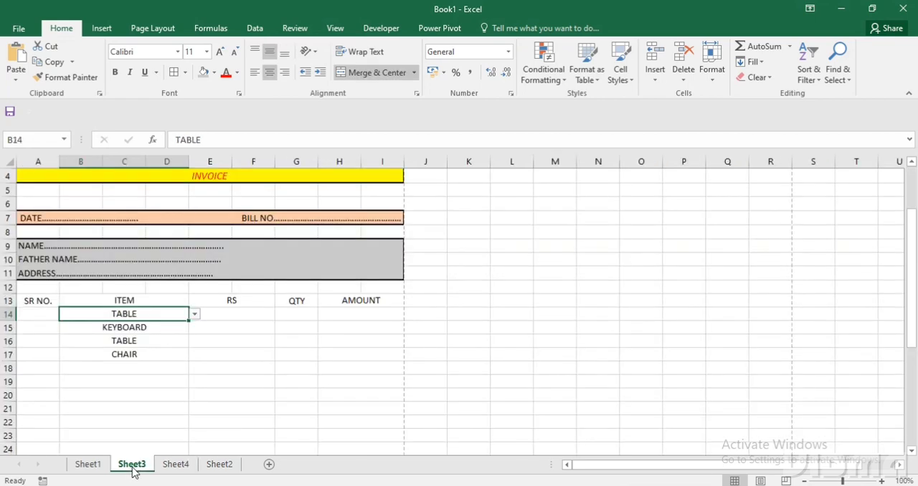
click(258, 315)
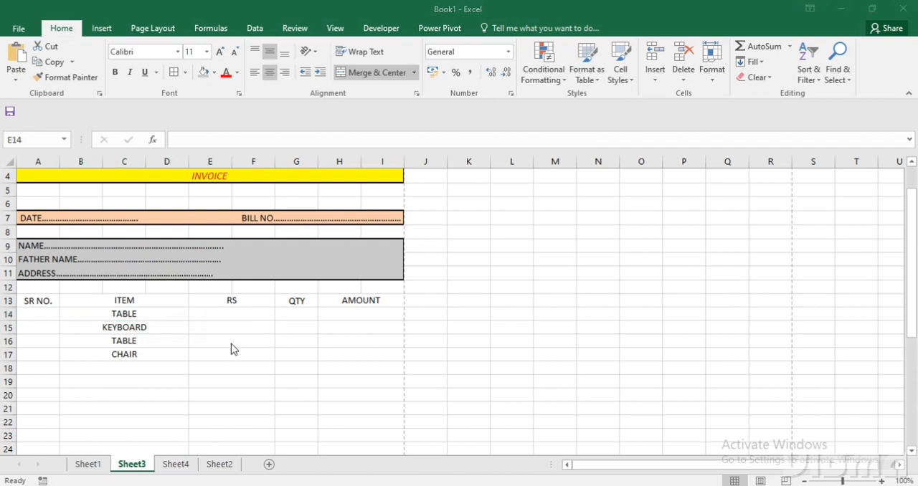
click(241, 313)
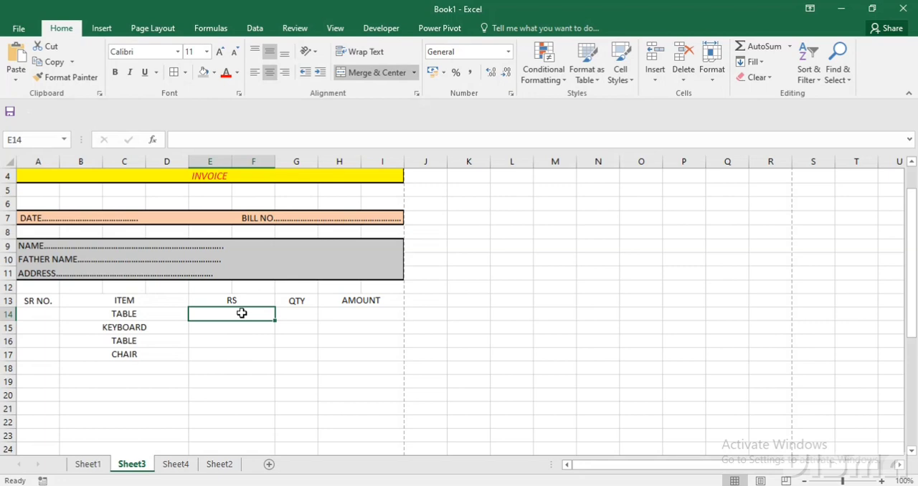
text(=VLOOKUP()
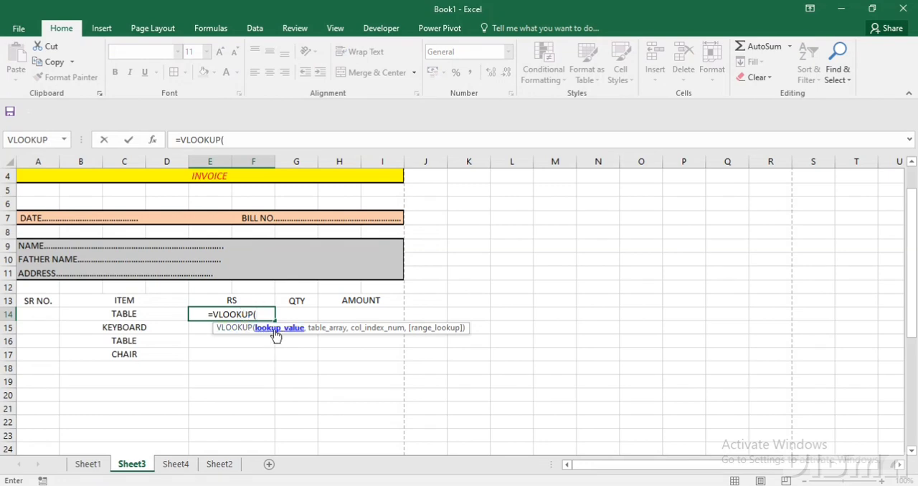
click(146, 318)
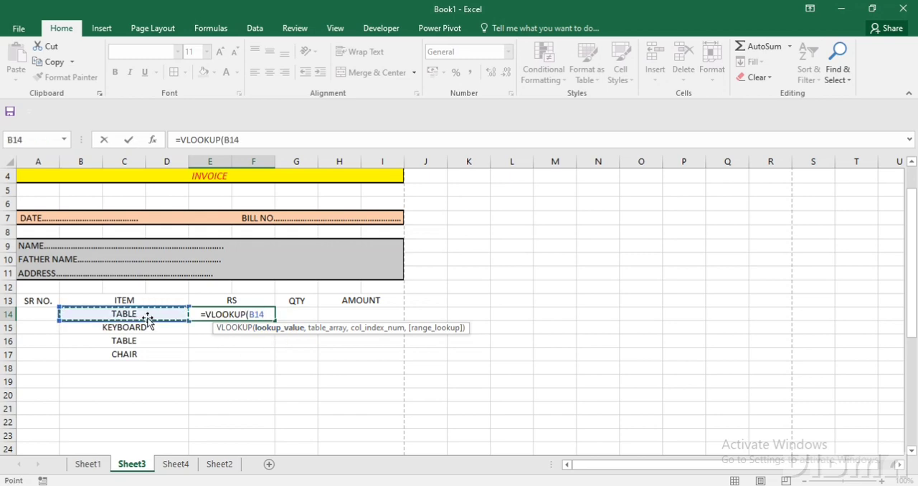
text(,)
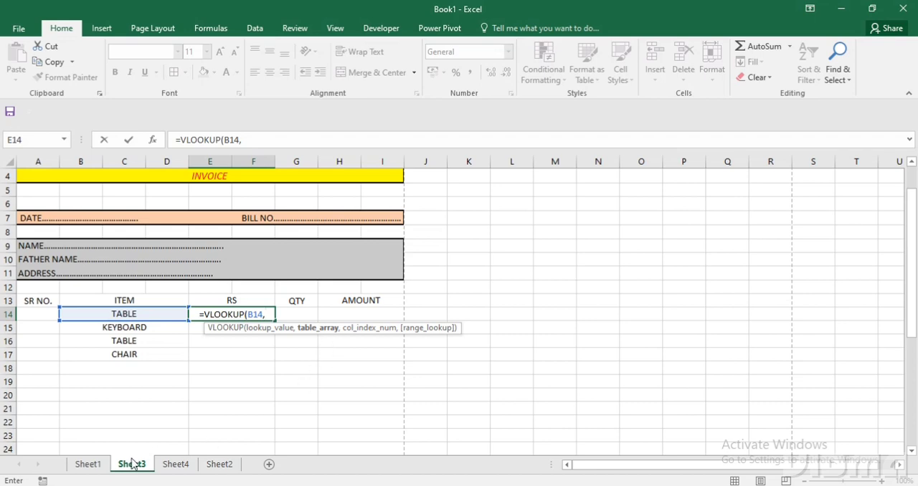
Set the VLOOKUP table array to the Sheet4 range A1:B7 with absolute references.
click(166, 465)
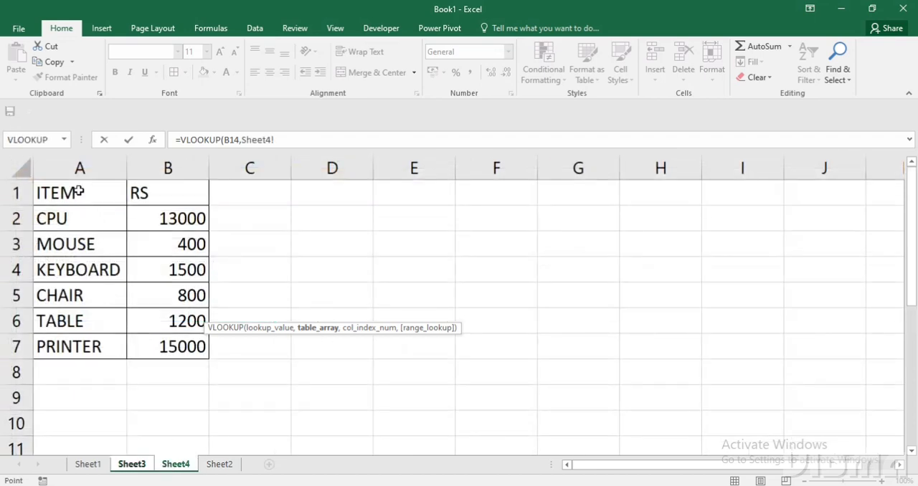
drag(76, 188, 192, 342)
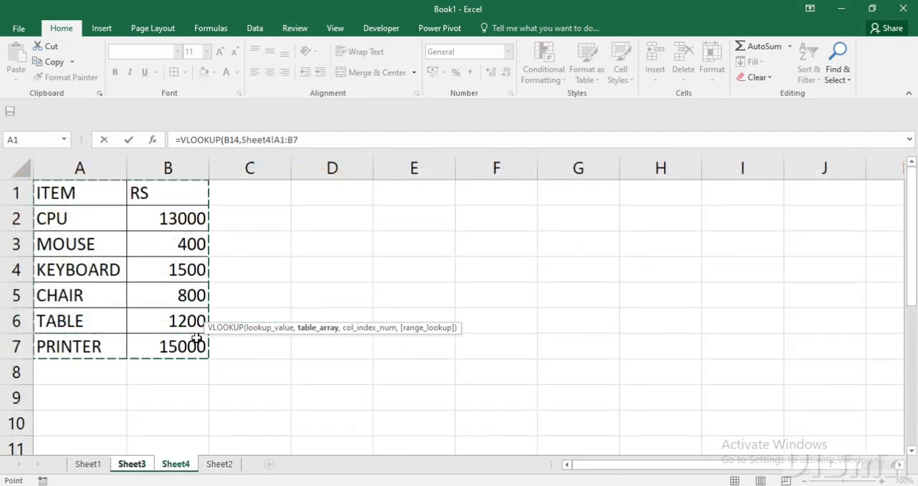
drag(276, 140, 302, 141)
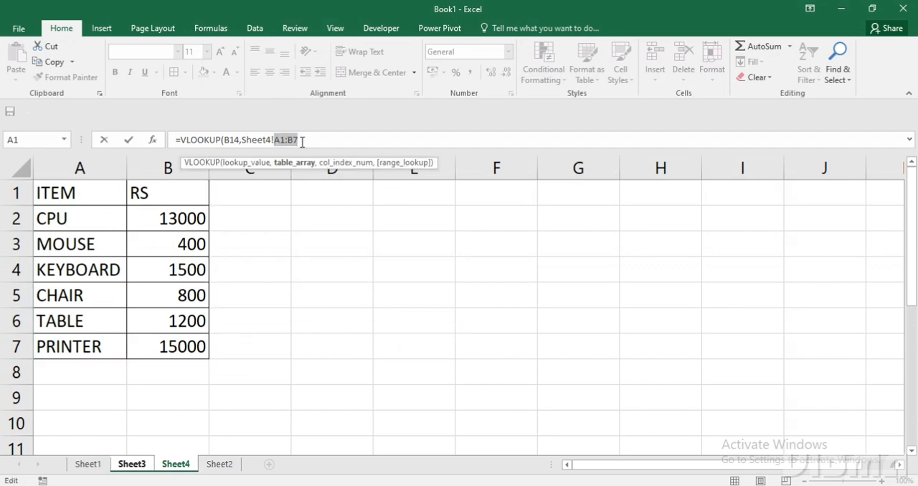
key(F4)
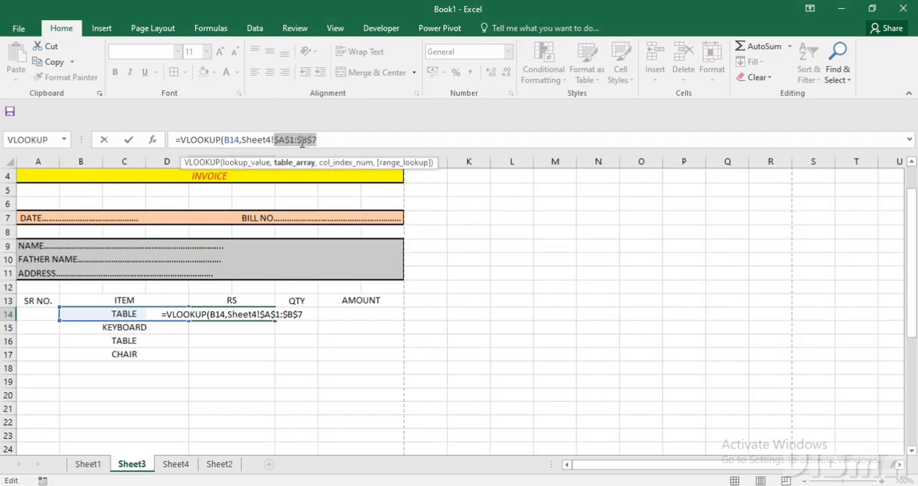
Complete the E14 VLOOKUP with column index 2 and range lookup 0, and fill the formula down to E17.
click(320, 142)
text(,)
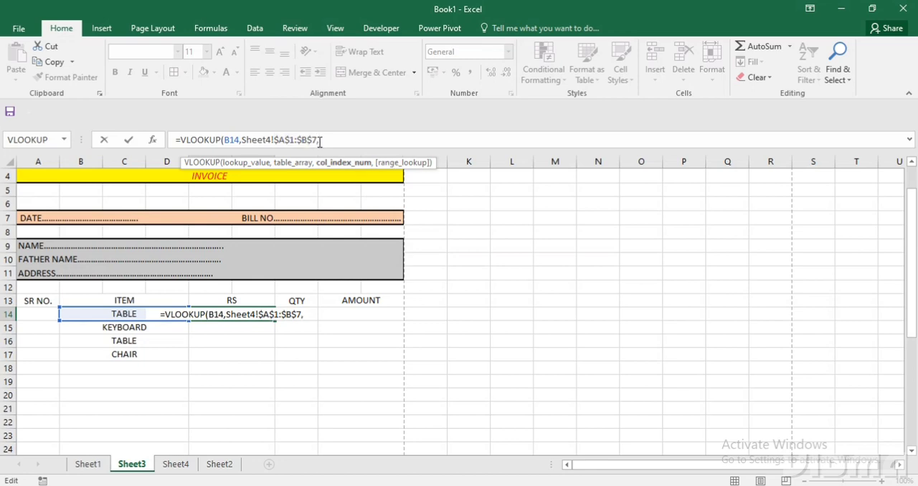
text(2)
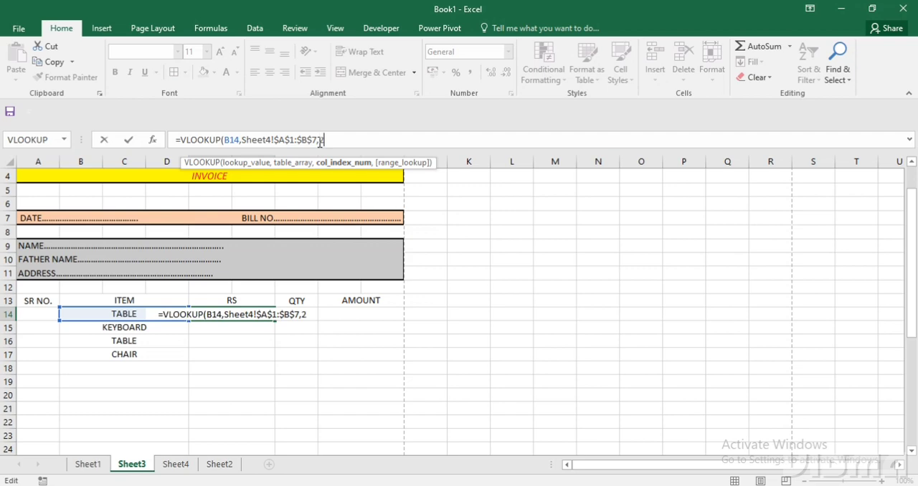
text(,0))
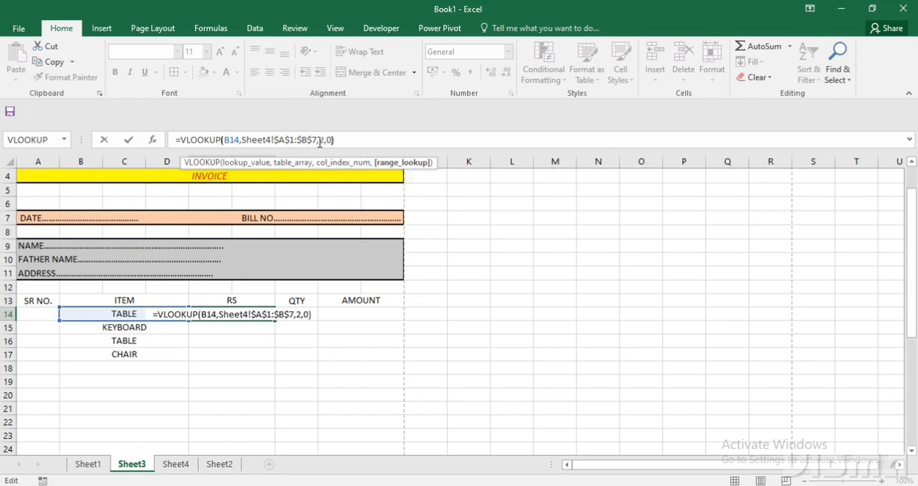
key(Return)
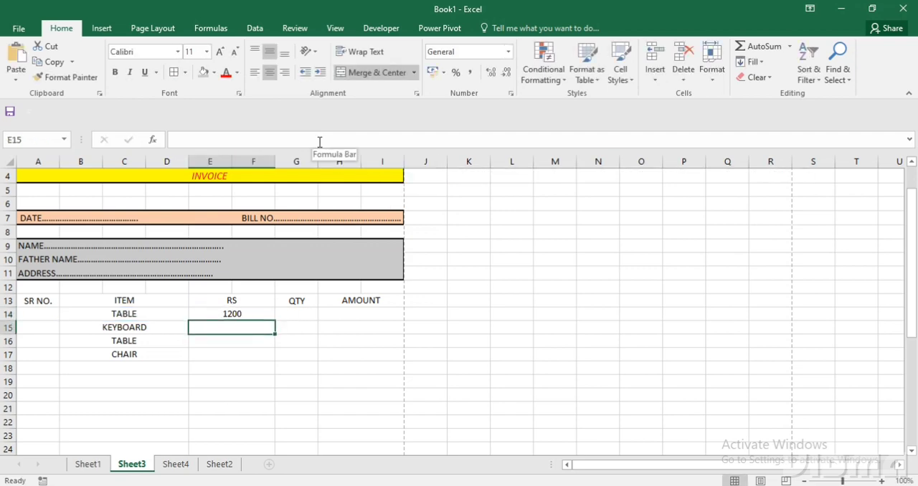
click(251, 314)
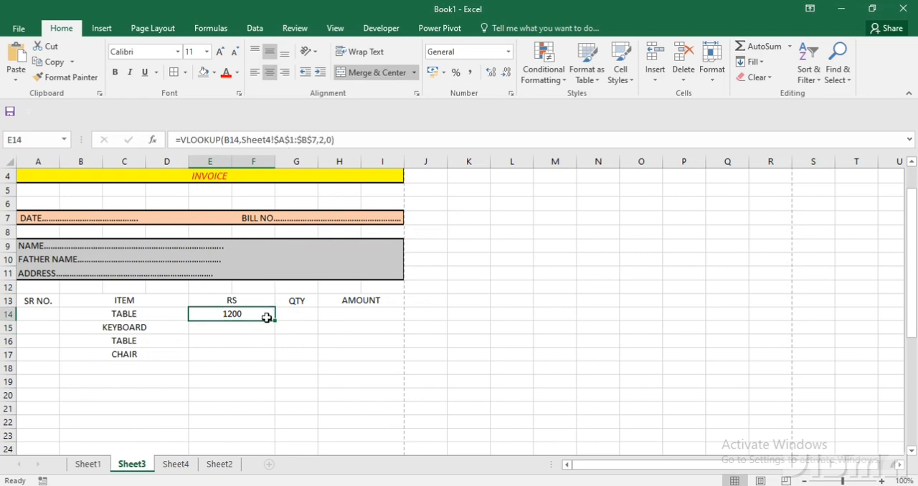
drag(275, 323, 273, 361)
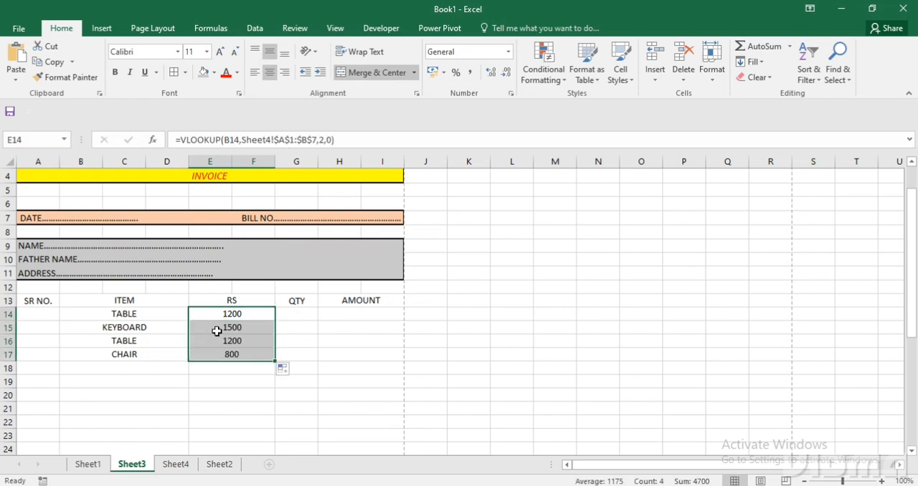
Choose PRINTER from the item drop-down list in B16 to test the price lookup.
click(172, 340)
click(194, 341)
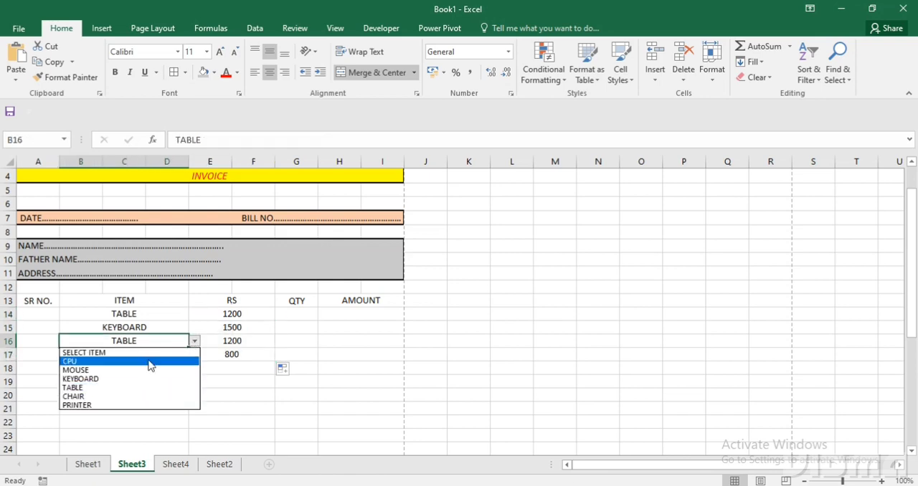
click(127, 405)
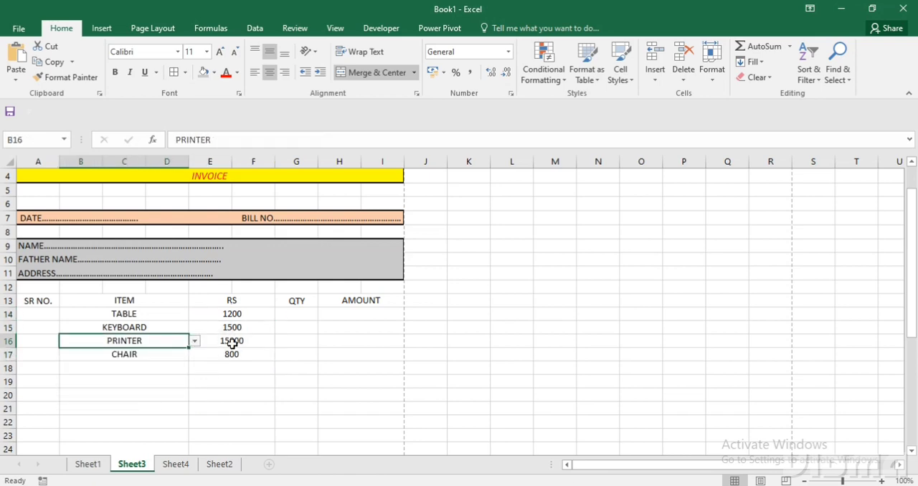
click(242, 313)
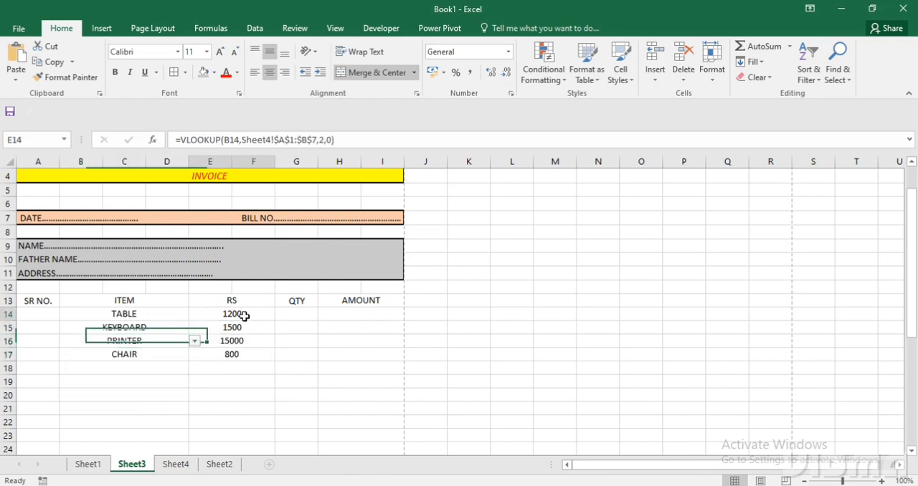
Fill the VLOOKUP formula from E17 down the RS column to row 39.
click(266, 357)
drag(276, 359, 259, 337)
scroll(259, 341, up, 3)
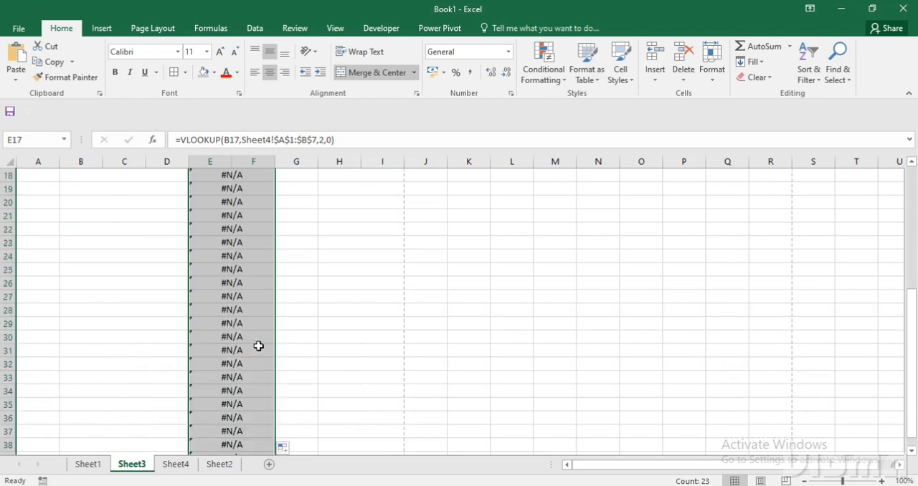
scroll(240, 334, up, 2)
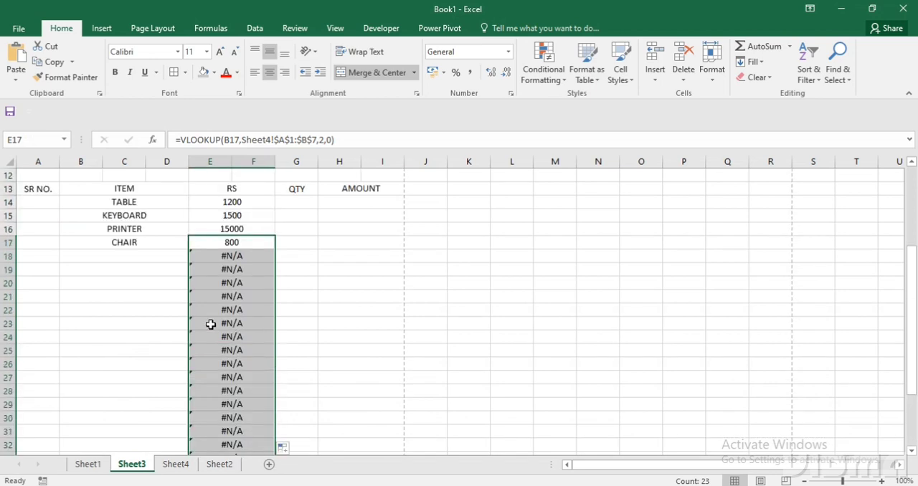
Choose TABLE from the item drop-down list in B18 and compare the RS column's filled and empty item rows.
click(164, 255)
click(164, 255)
click(195, 256)
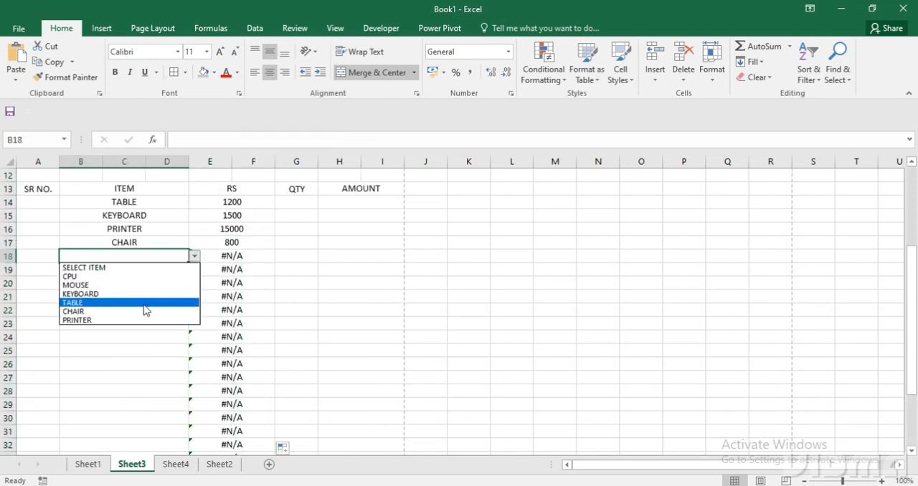
click(143, 304)
scroll(142, 287, up, 2)
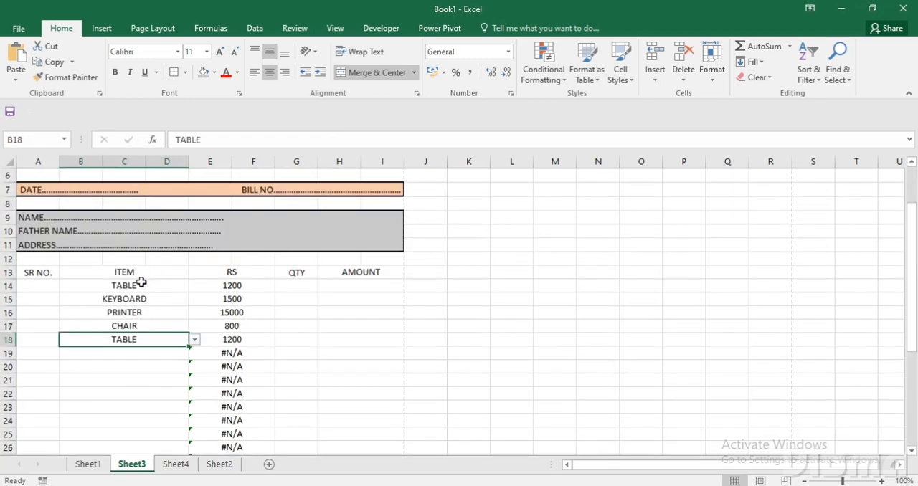
drag(141, 284, 159, 336)
drag(221, 352, 221, 387)
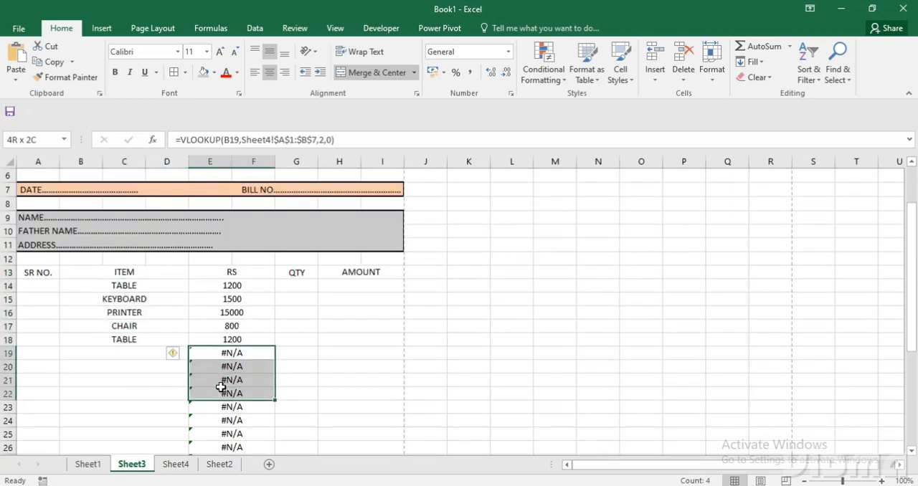
Wrap the VLOOKUP in E14 in IFERROR with an empty string ("") as the value if error.
double_click(213, 283)
click(158, 285)
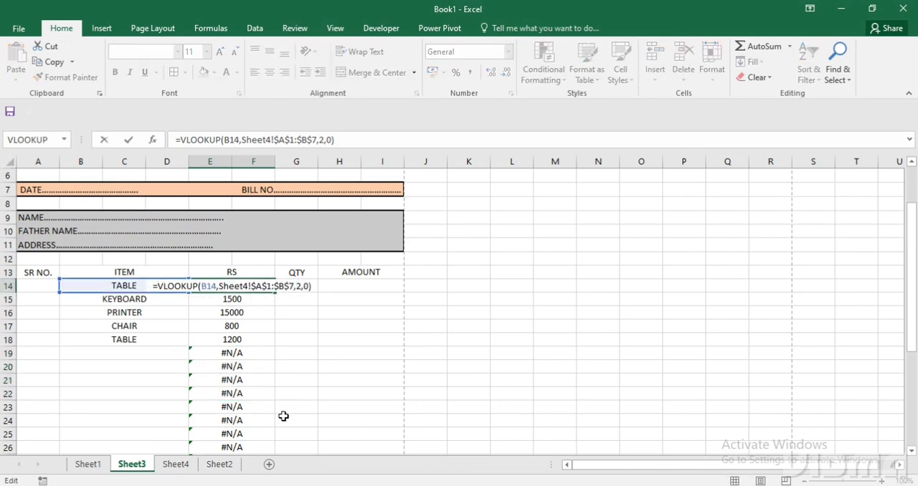
text(IFERR)
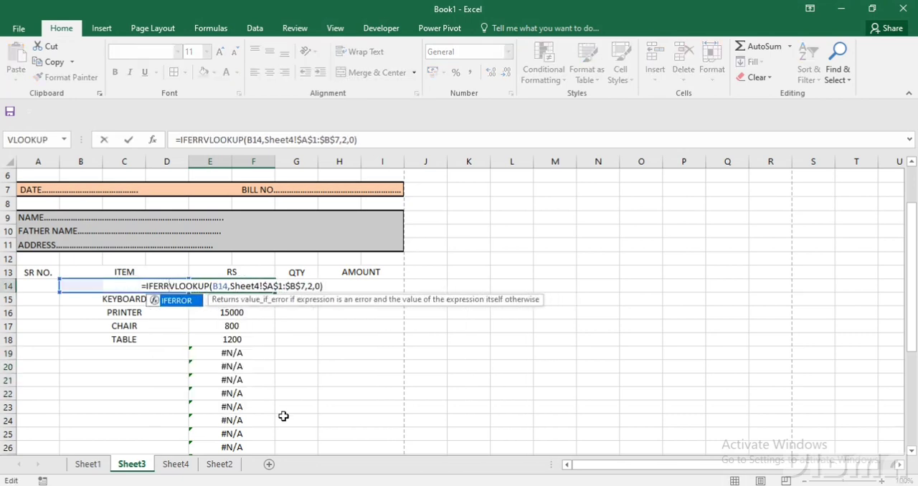
key(Tab)
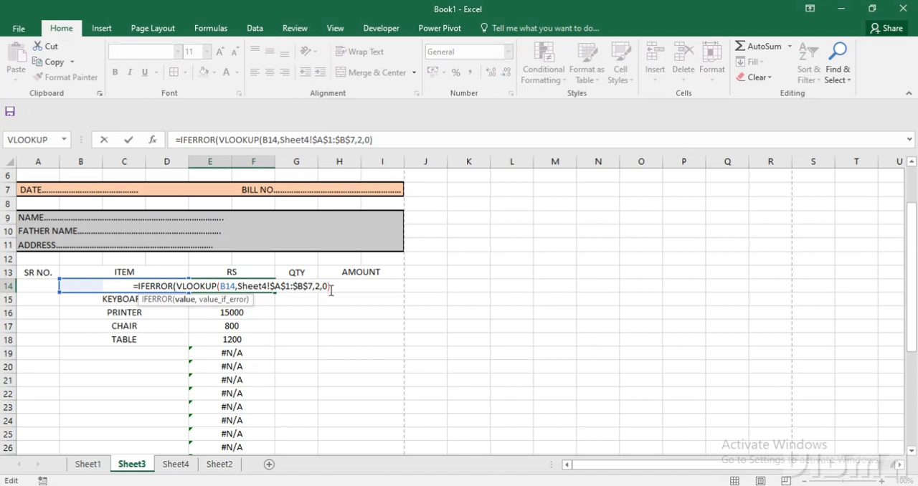
text(,)
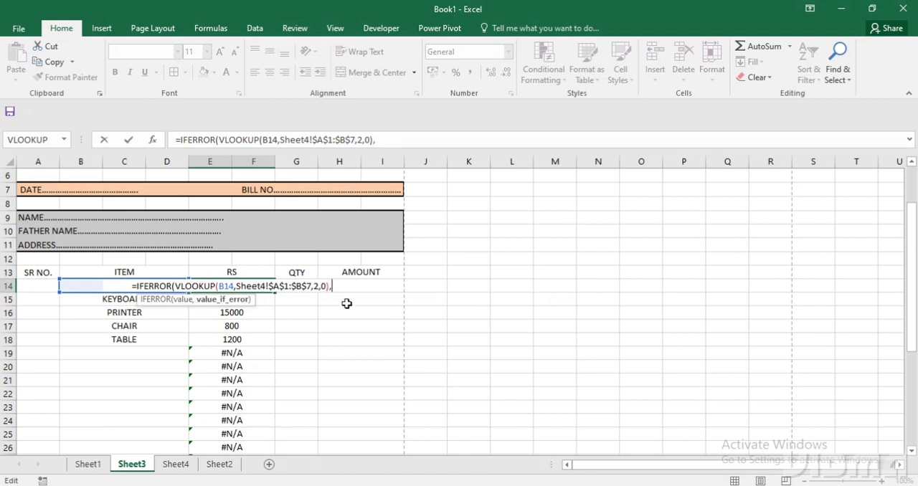
text("")
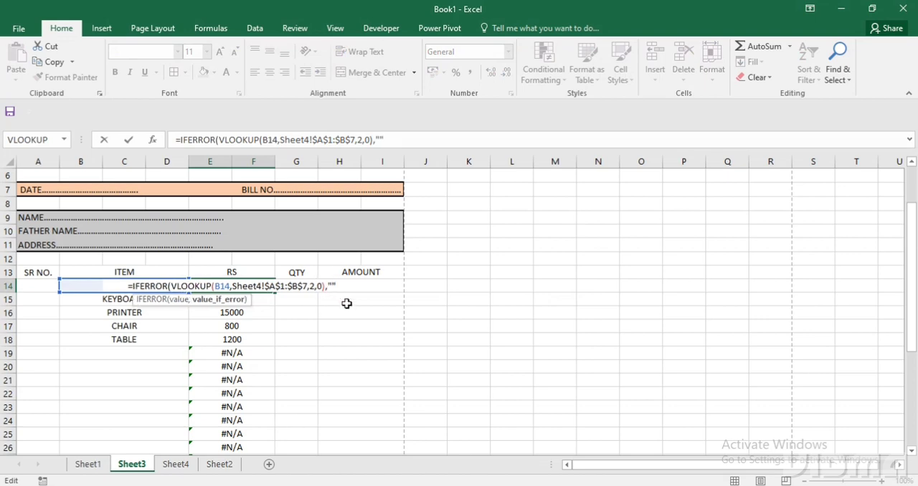
text())
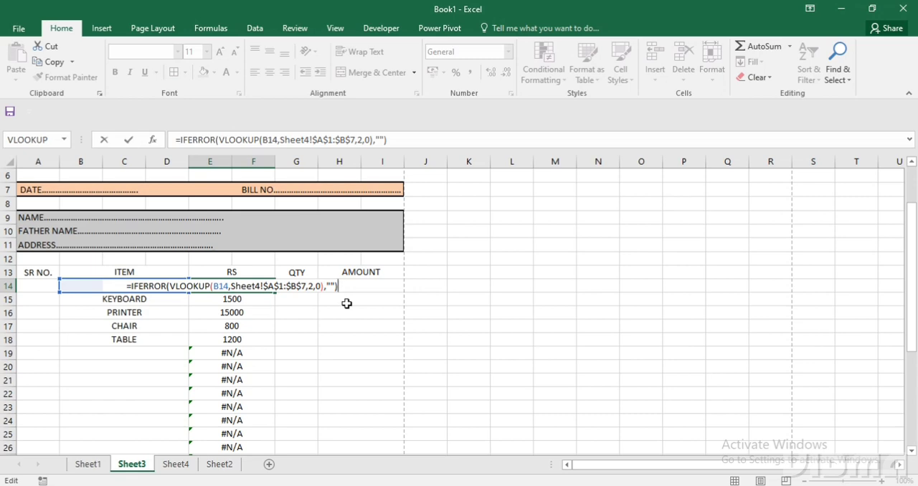
key(Return)
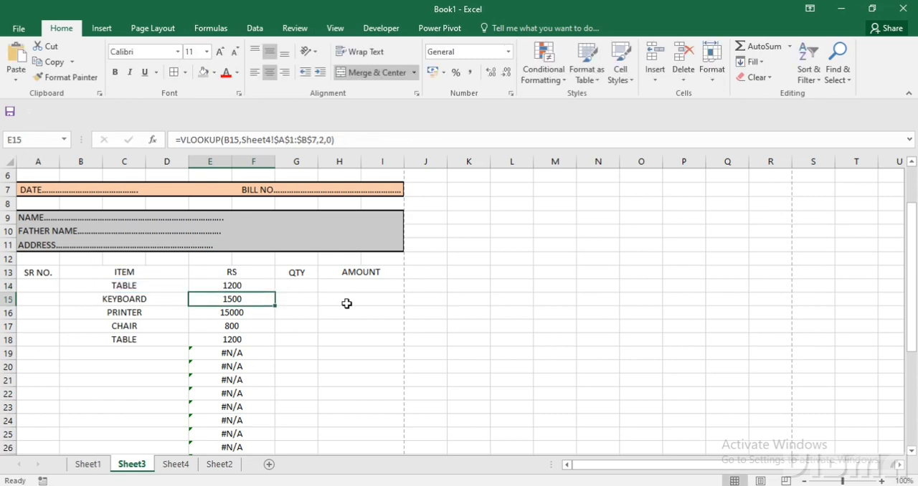
Fill the IFERROR formula from E14 down the RS column to row 39.
click(270, 286)
drag(274, 287, 263, 435)
scroll(205, 408, up, 5)
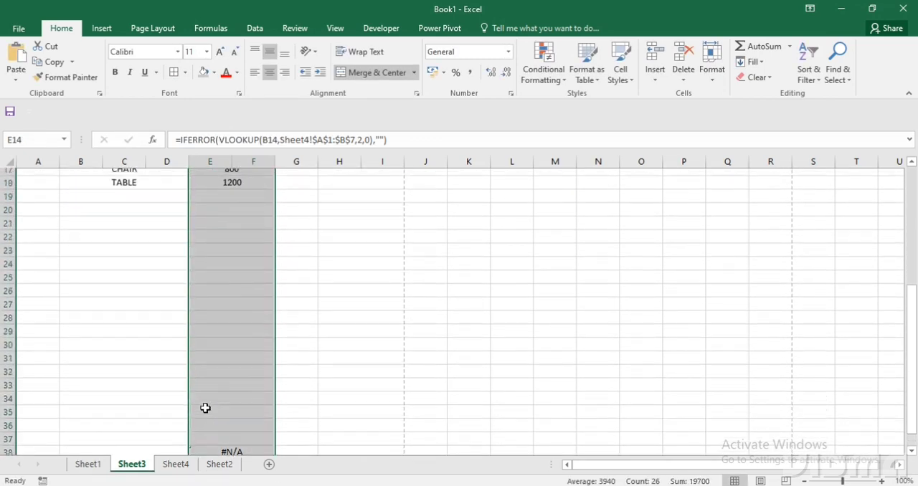
Choose CPU from the item drop-down list in B19.
click(135, 357)
click(188, 370)
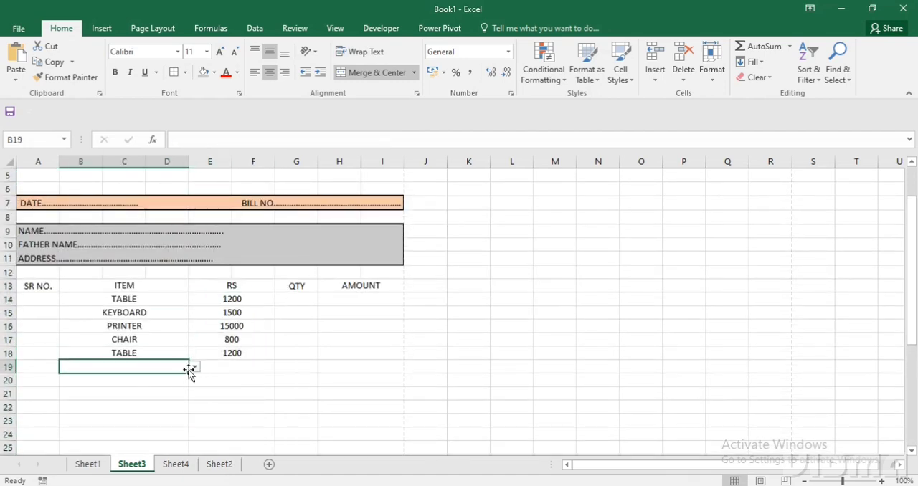
click(194, 367)
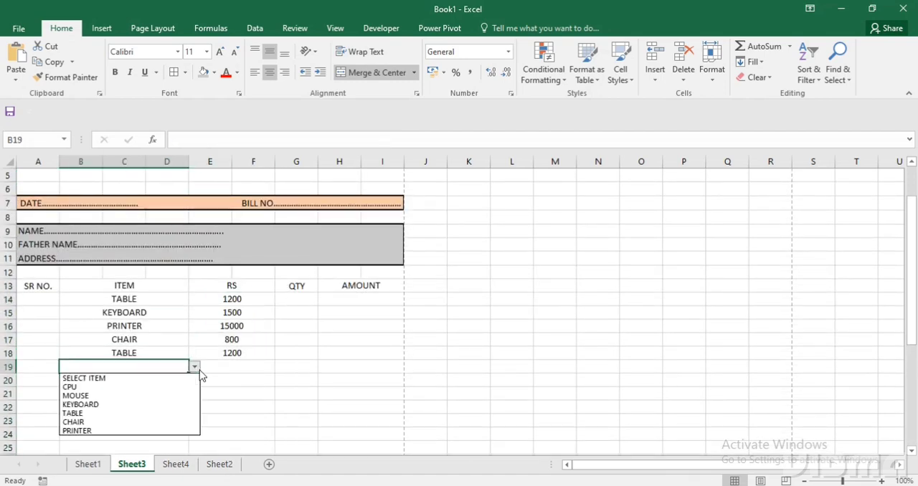
click(144, 386)
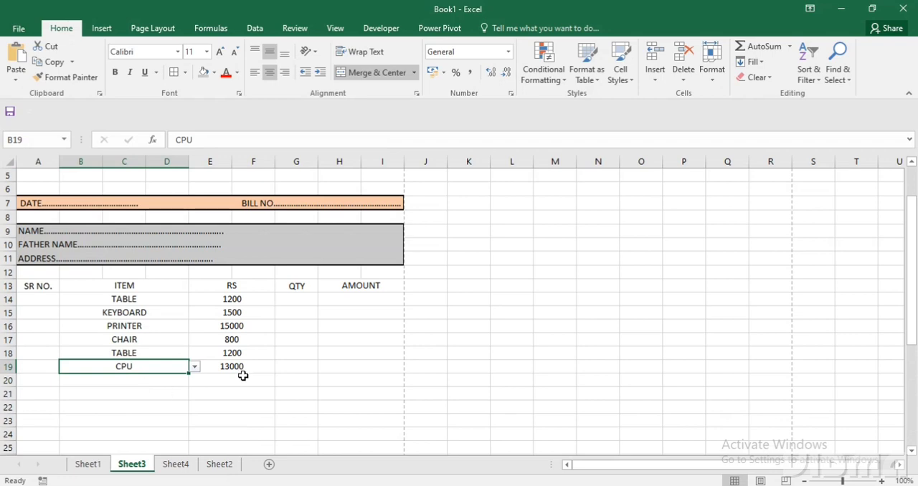
Enter the quantities 1, 5, 6, 2, 3 and 1 in G14 to G19 of the QTY column.
click(298, 301)
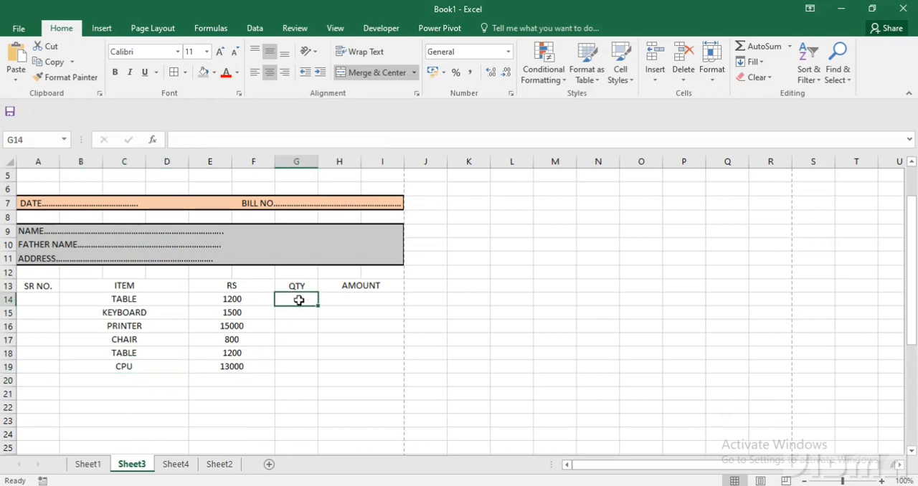
text(1)
key(Return)
text(5)
key(Return)
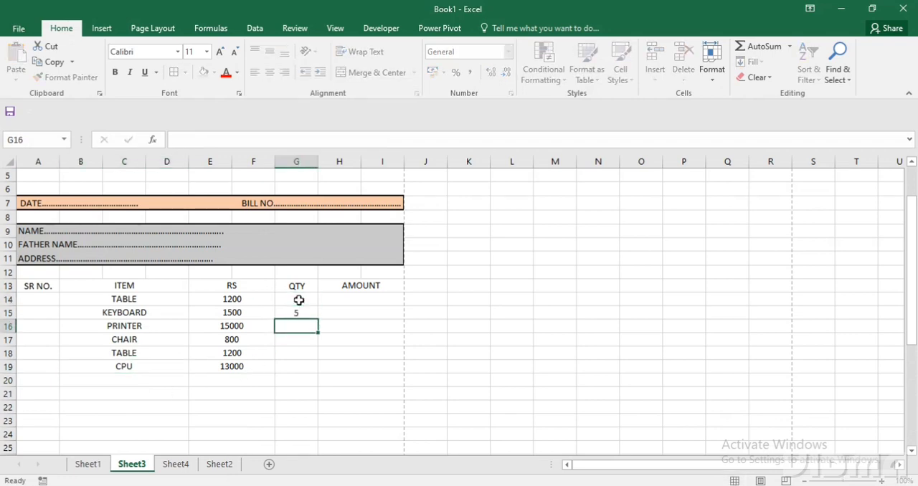
text(6)
key(Return)
text(2)
key(Return)
text(3)
key(Return)
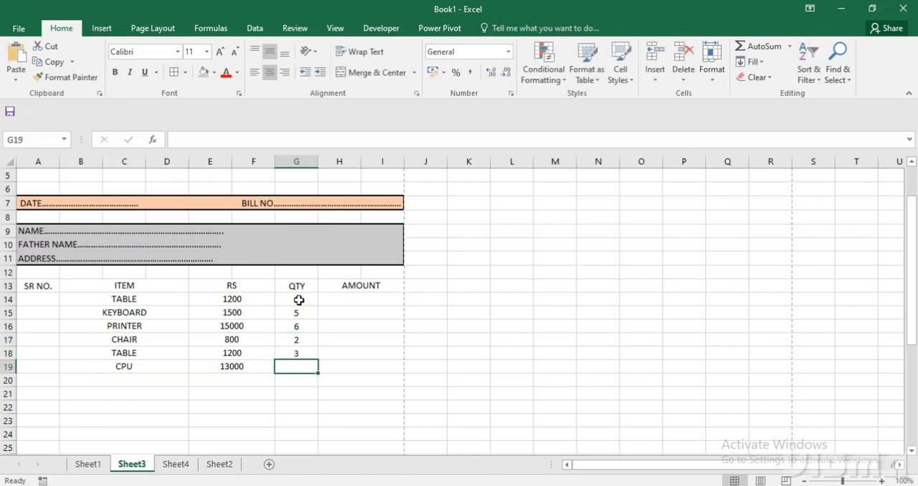
text(1)
key(Return)
Enter the formula =E14*G14 in H14 to calculate the first item's amount.
click(370, 309)
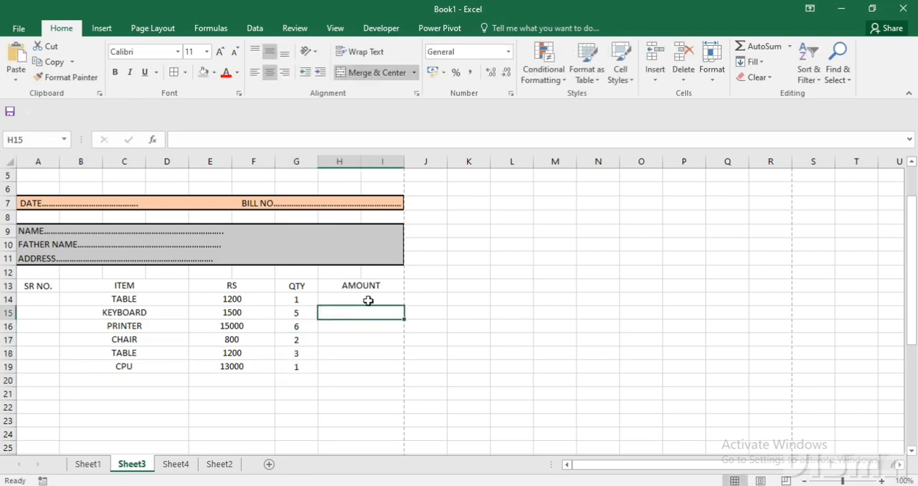
key(Up)
key(Up)
click(368, 300)
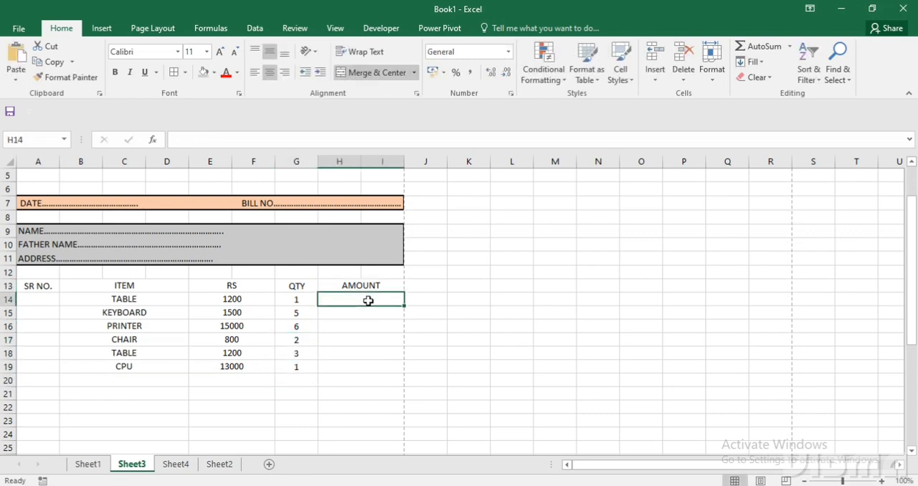
text(=)
key(Left)
key(Left)
key(Left)
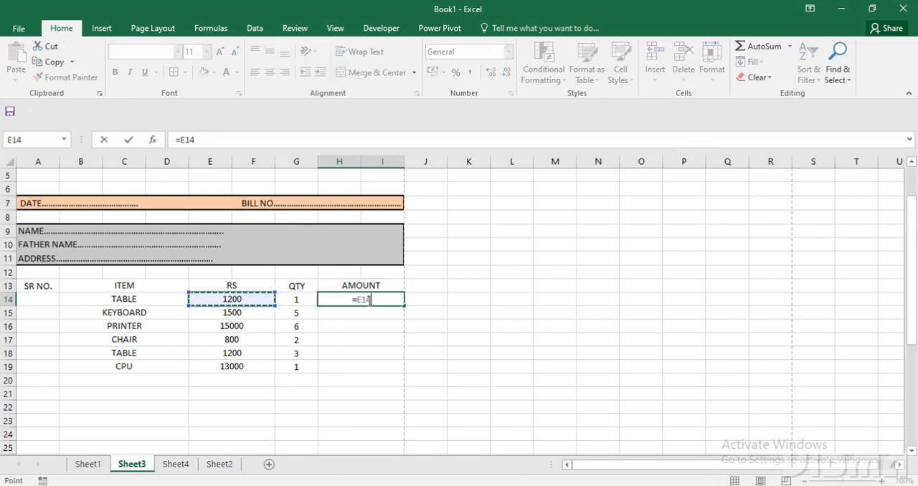
text(*)
key(Left)
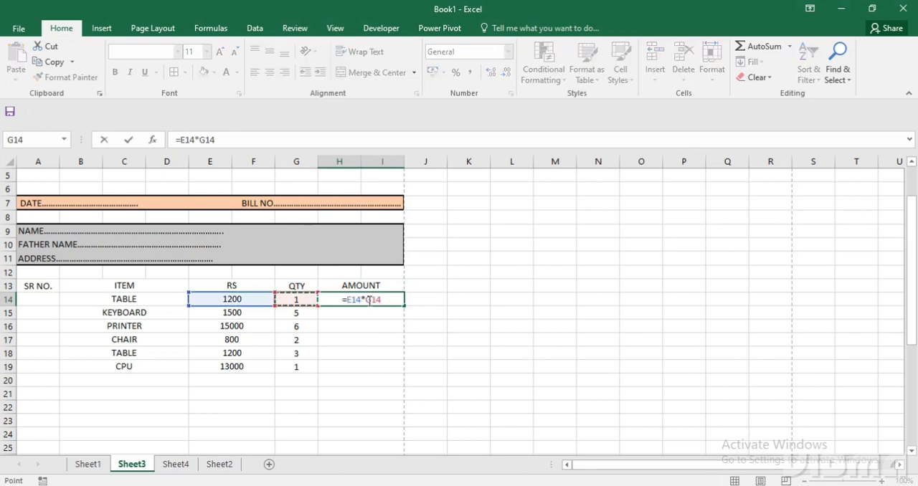
key(Return)
Fill the amount formula from H14 down the AMOUNT column to row 39 and check the empty price cell E20.
click(389, 300)
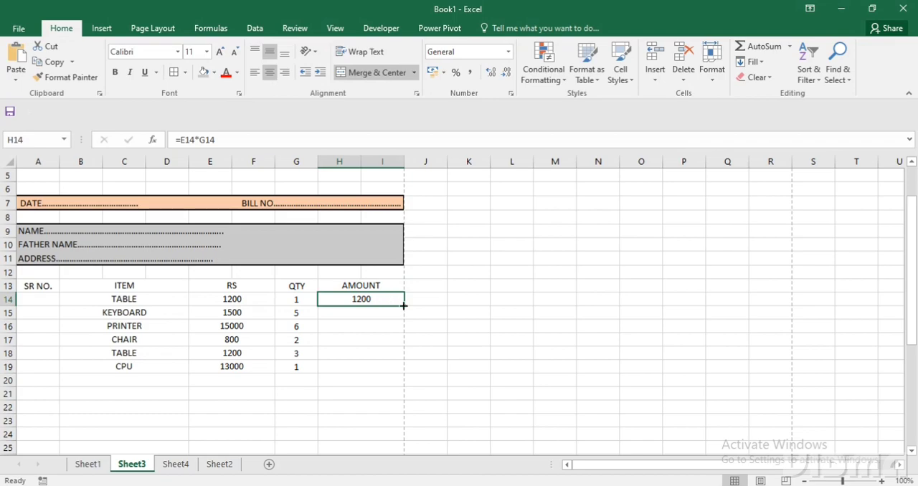
drag(403, 305, 384, 360)
scroll(385, 377, up, 3)
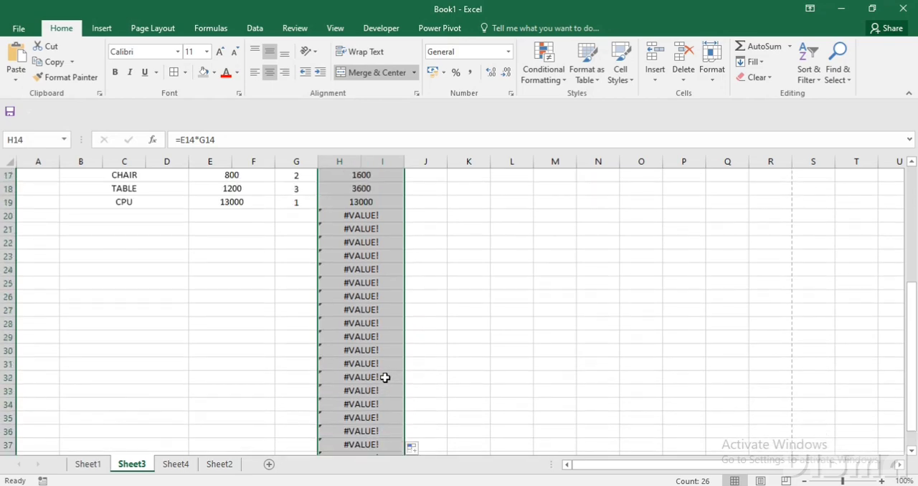
click(260, 216)
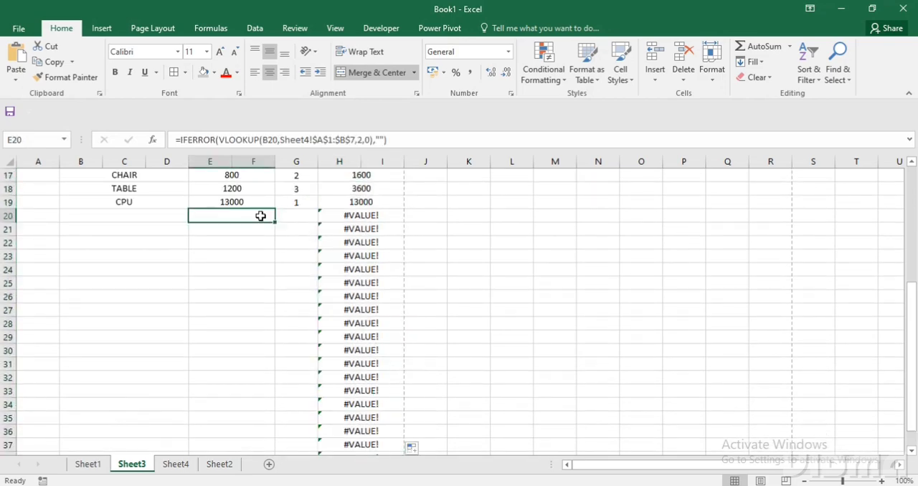
Wrap the amount formula in H14 with IFERROR so it reads =IFERROR(E14*G14,"").
scroll(274, 217, up, 2)
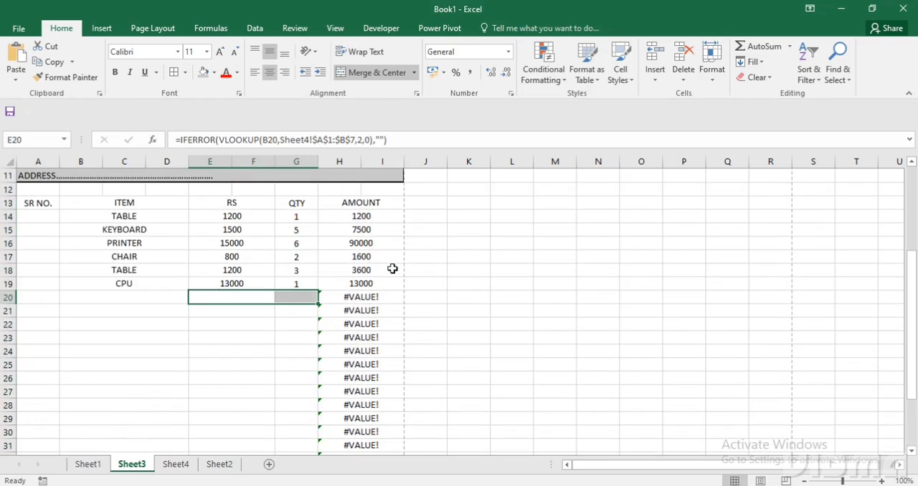
double_click(361, 215)
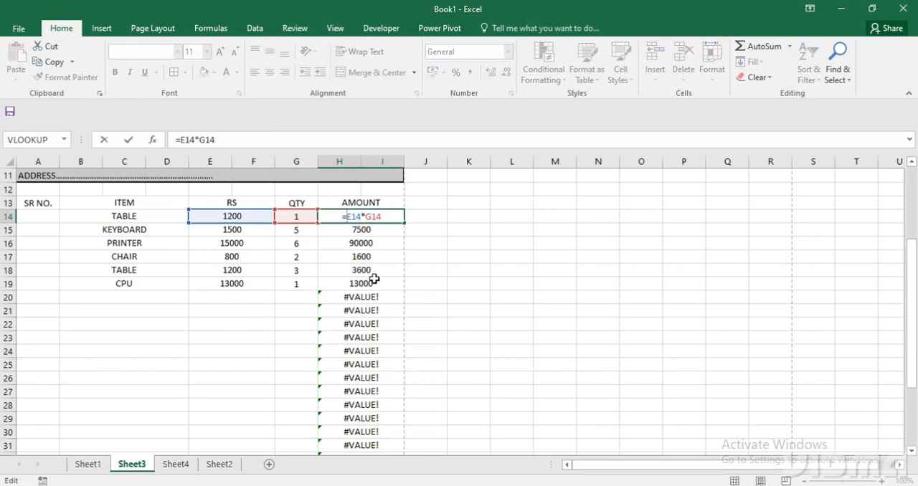
text(I)
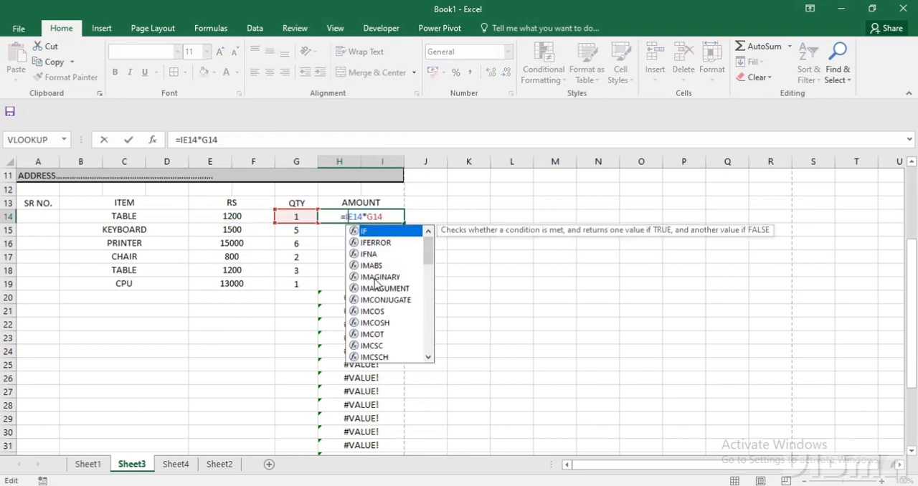
text(FER)
key(Tab)
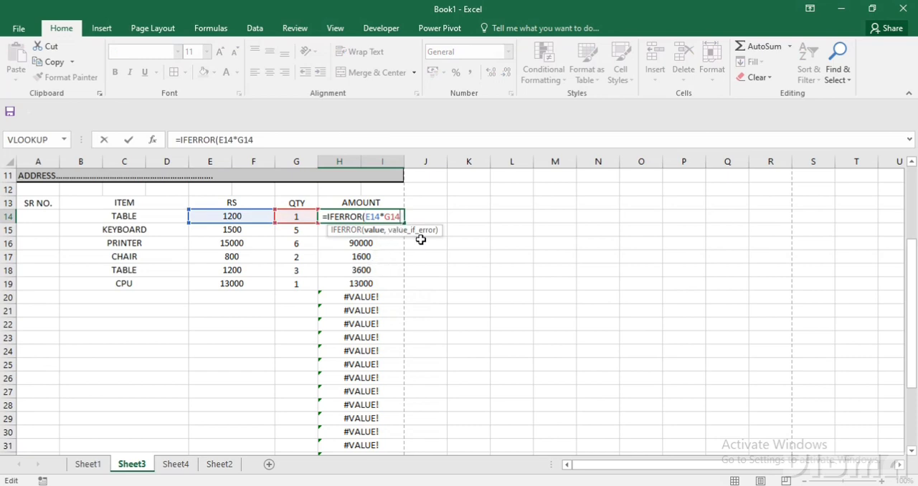
text(,)
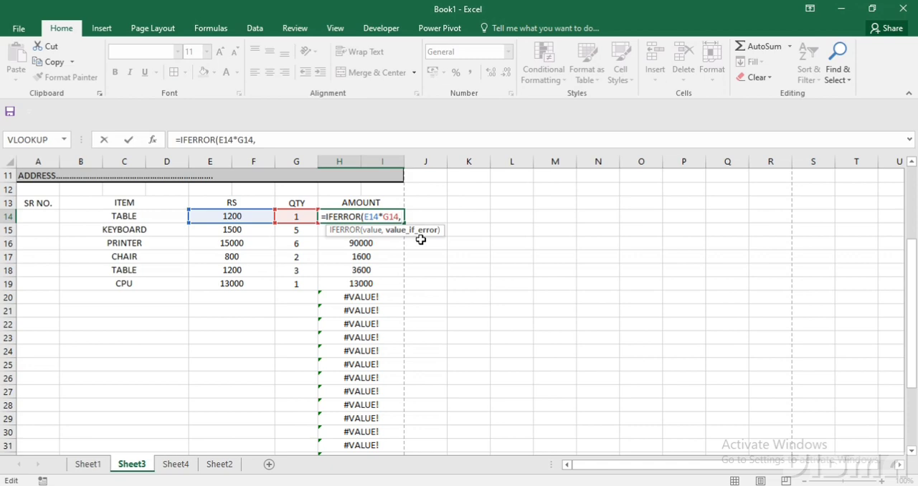
text(")
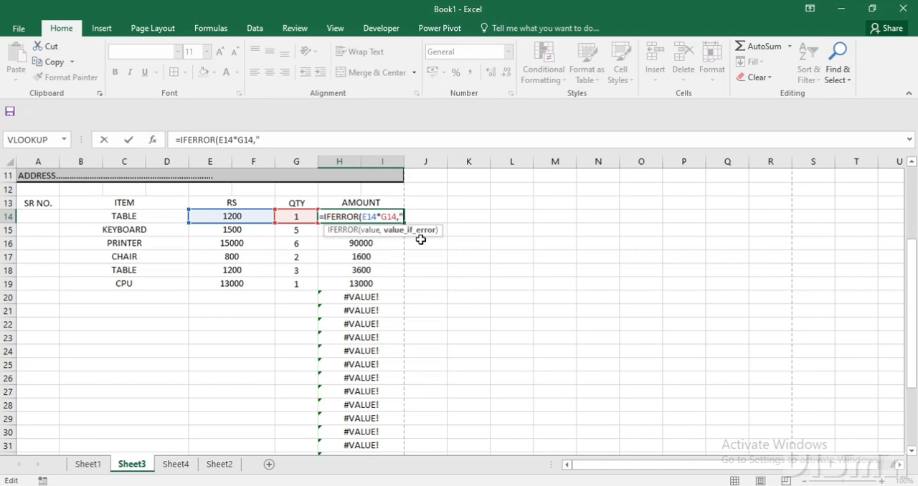
text("))
key(Return)
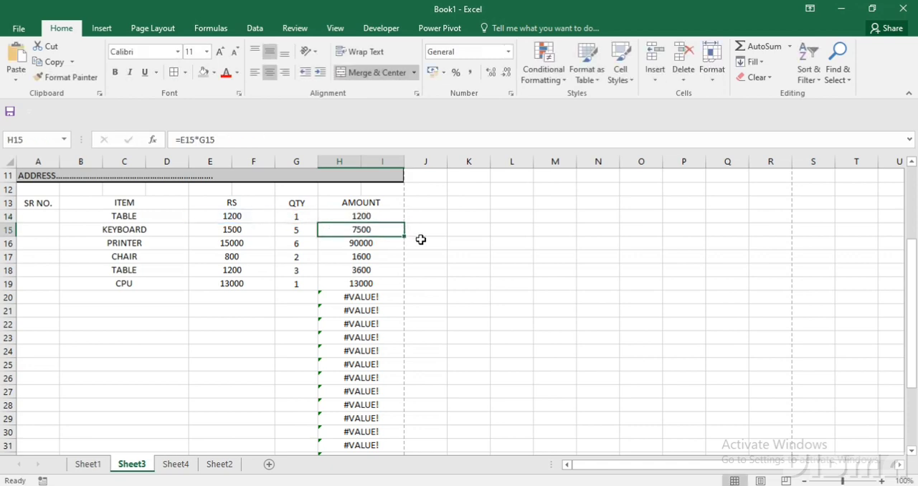
Fill the IFERROR amount formula from H14 down the AMOUNT column to row 39.
click(400, 220)
drag(400, 220, 406, 412)
click(156, 381)
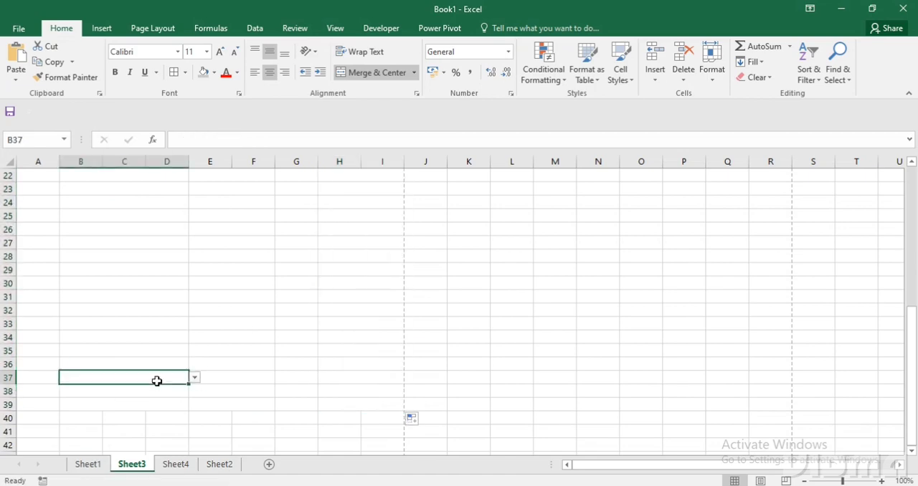
Apply Thick Outside Borders to each of the row 13 headers SR NO., ITEM, RS, QTY and AMOUNT.
scroll(156, 381, up, 6)
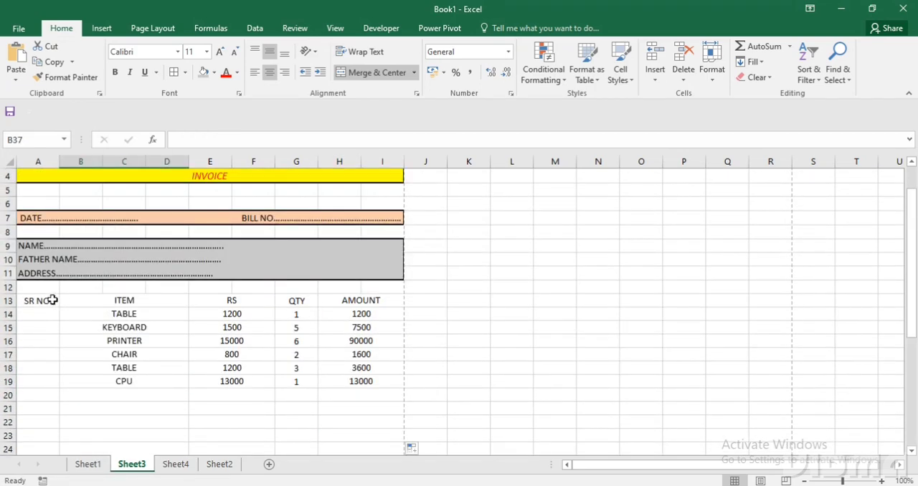
click(52, 300)
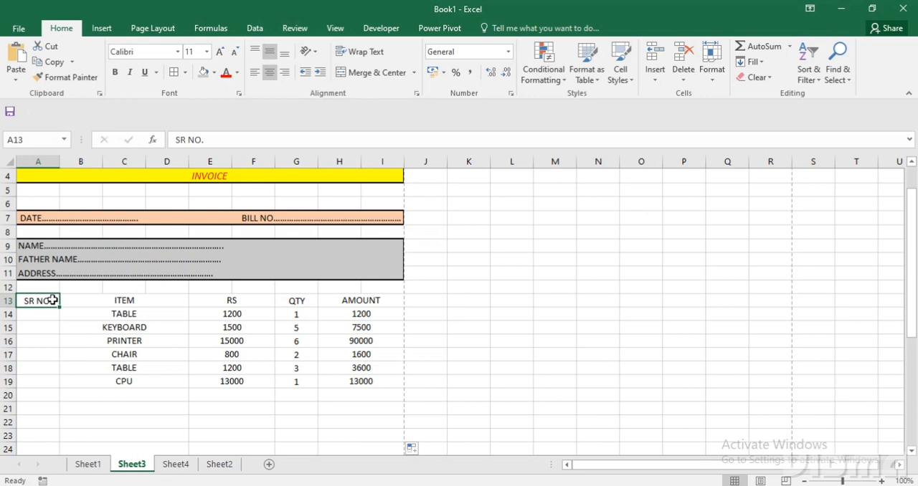
ctrl+click(93, 300)
ctrl+click(258, 300)
ctrl+click(290, 300)
ctrl+click(330, 300)
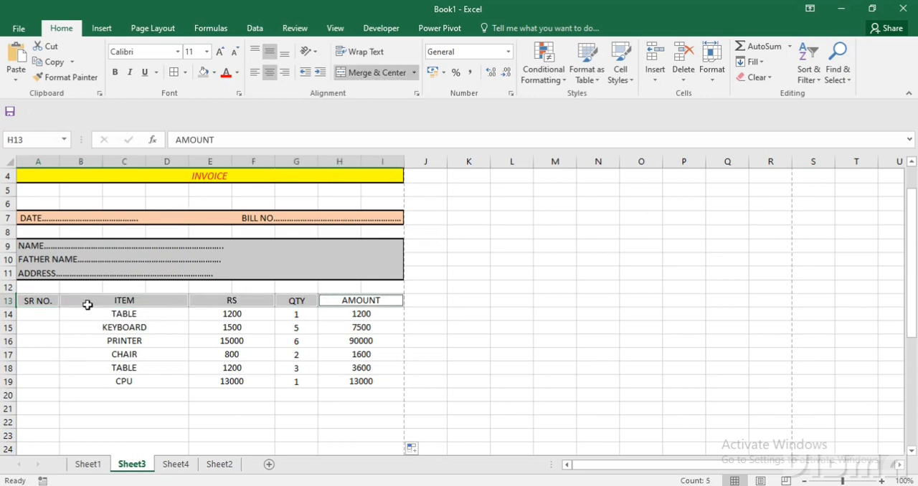
click(184, 73)
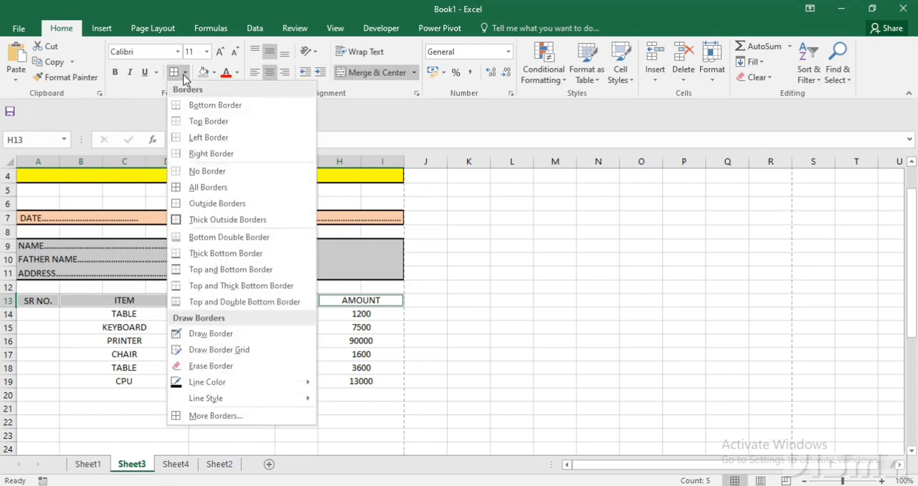
click(203, 225)
click(172, 365)
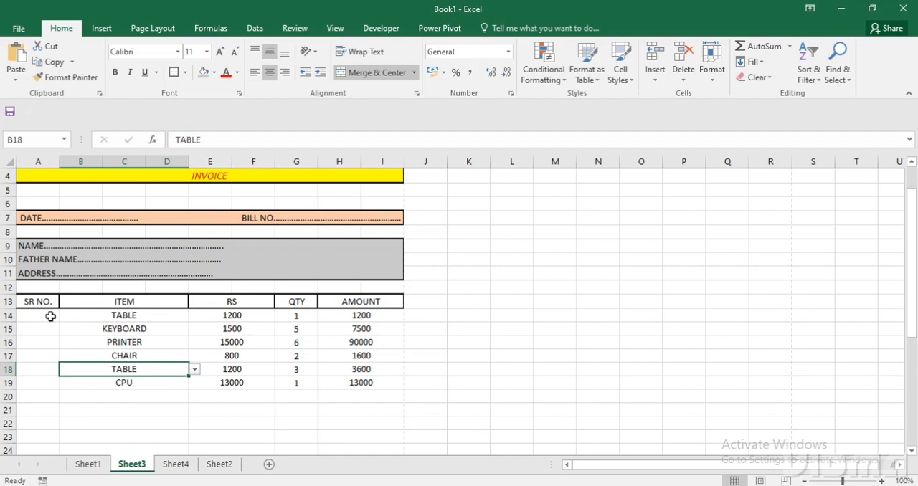
Put thick outside borders around each invoice column block from row 14 to row 39, SR NO. through AMOUNT.
drag(48, 476, 52, 406)
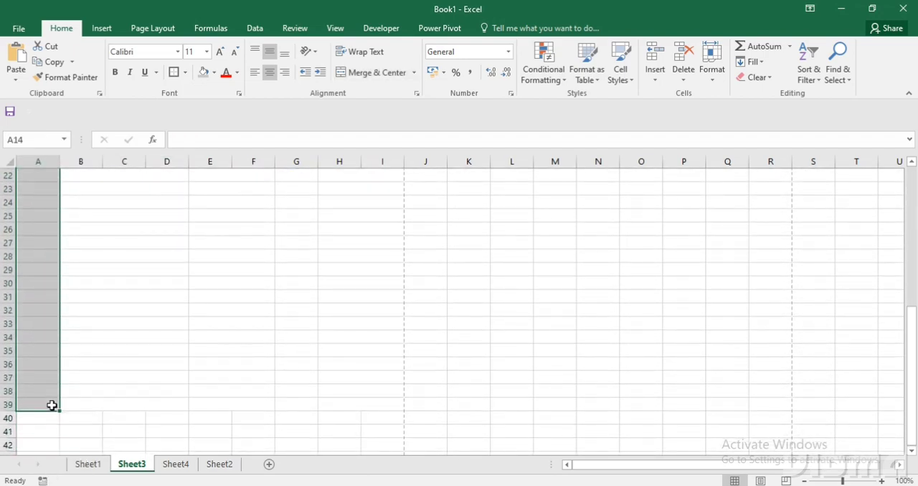
scroll(52, 405, up, 5)
scroll(96, 398, down, 1)
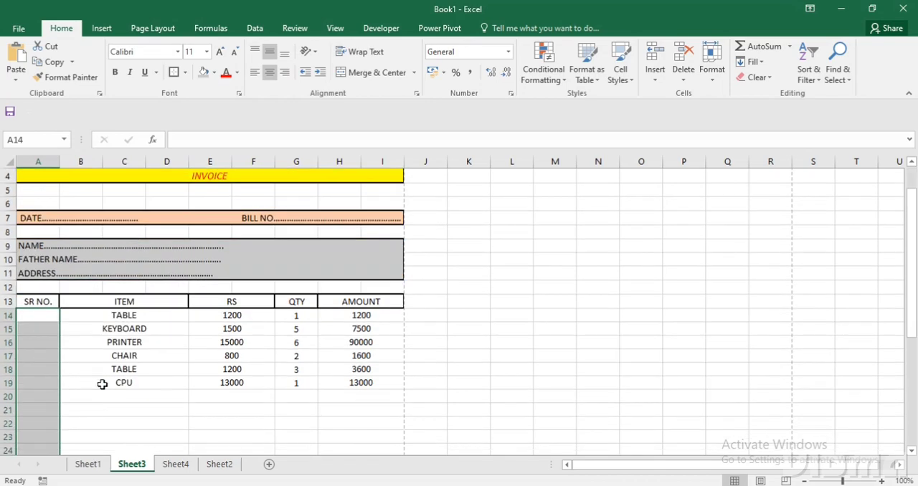
drag(119, 314, 124, 413)
scroll(146, 412, up, 5)
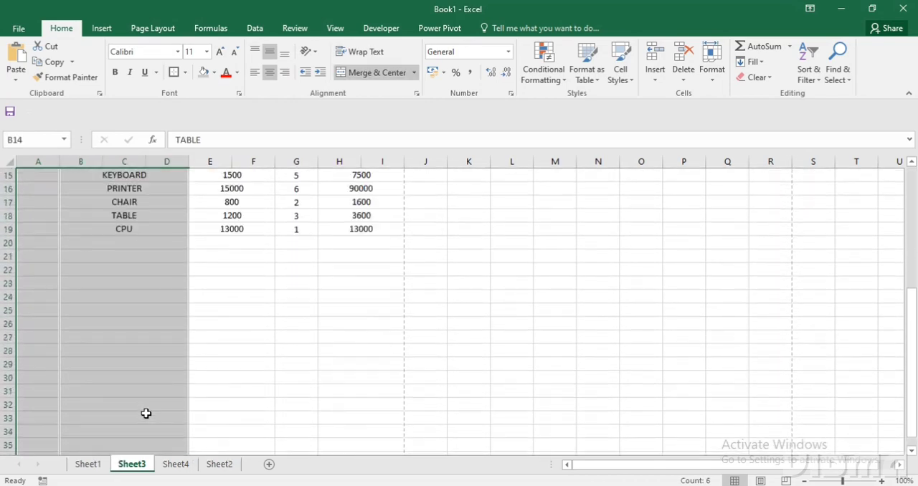
drag(227, 286, 219, 429)
scroll(272, 400, up, 4)
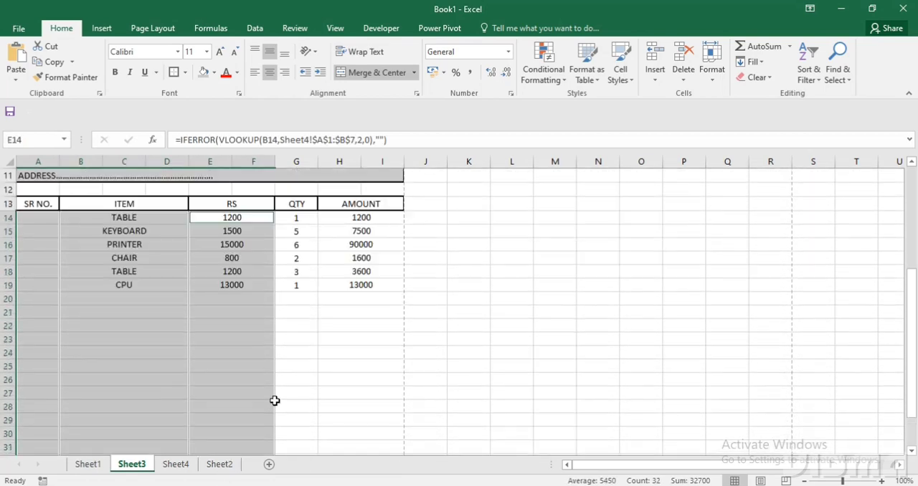
ctrl+click(307, 260)
drag(308, 399, 303, 433)
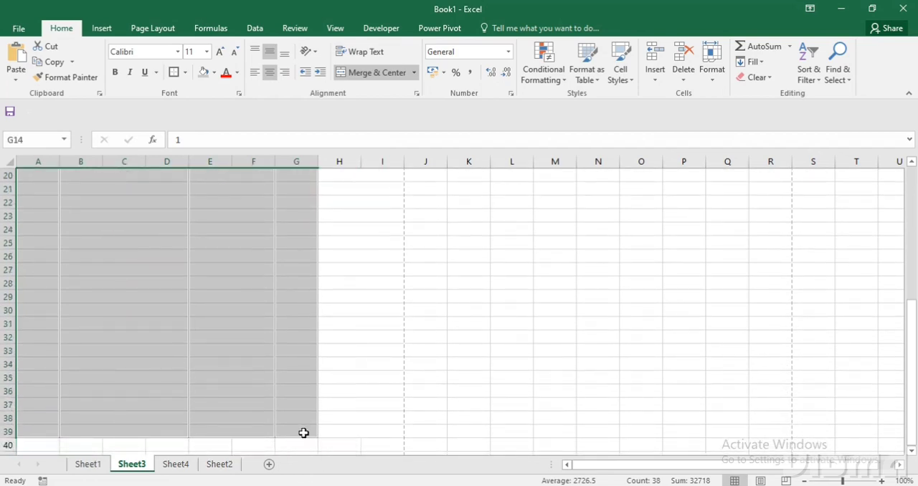
scroll(307, 426, up, 4)
drag(376, 261, 360, 440)
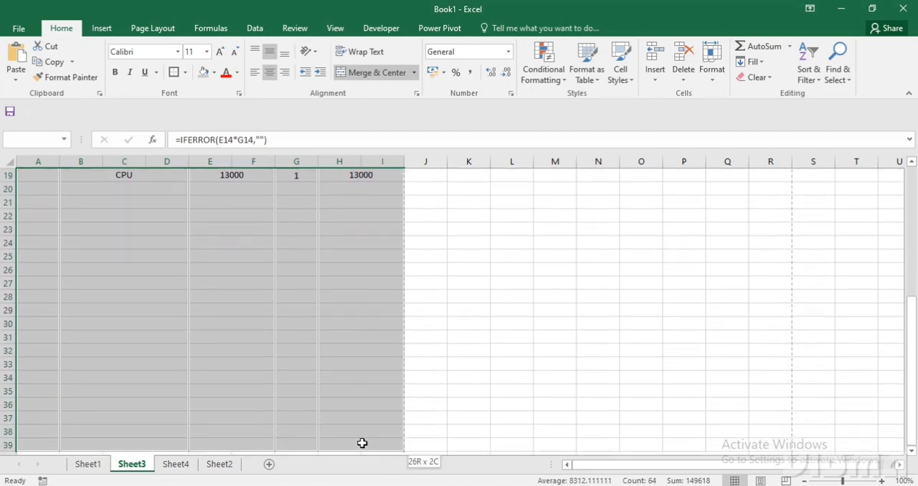
scroll(202, 340, up, 5)
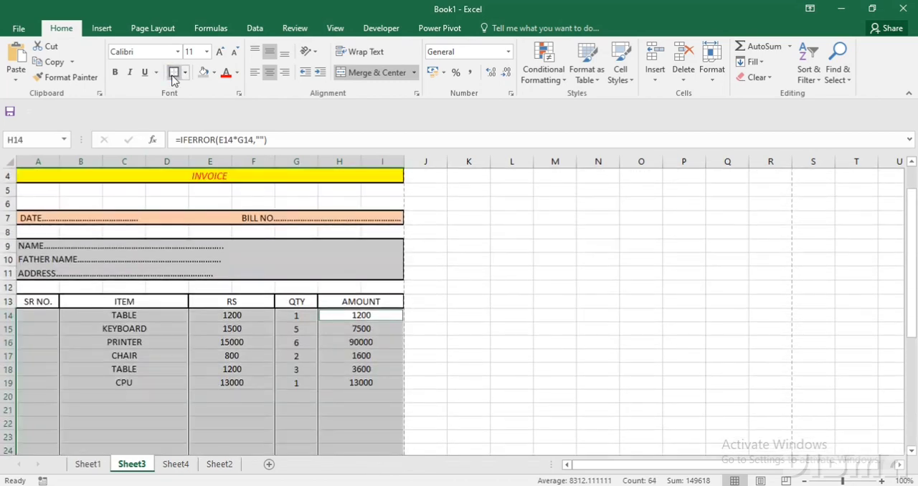
click(202, 382)
scroll(202, 382, up, 1)
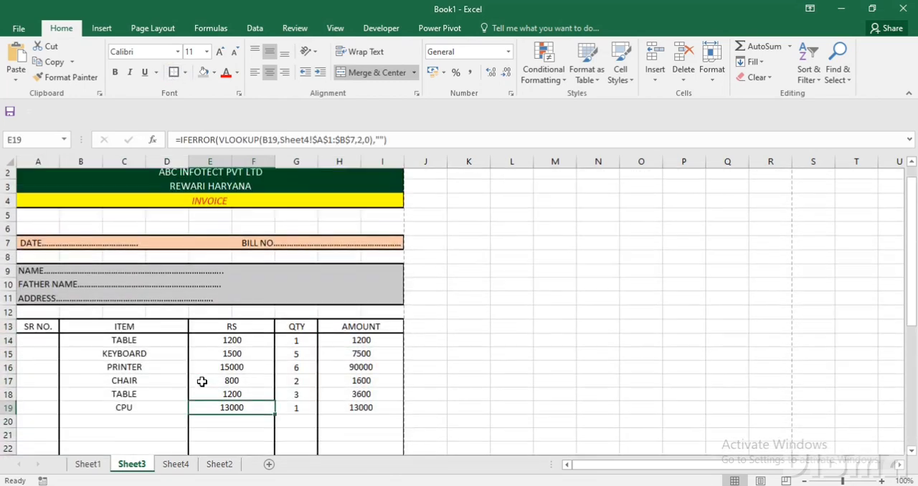
scroll(203, 383, down, 4)
scroll(202, 383, down, 5)
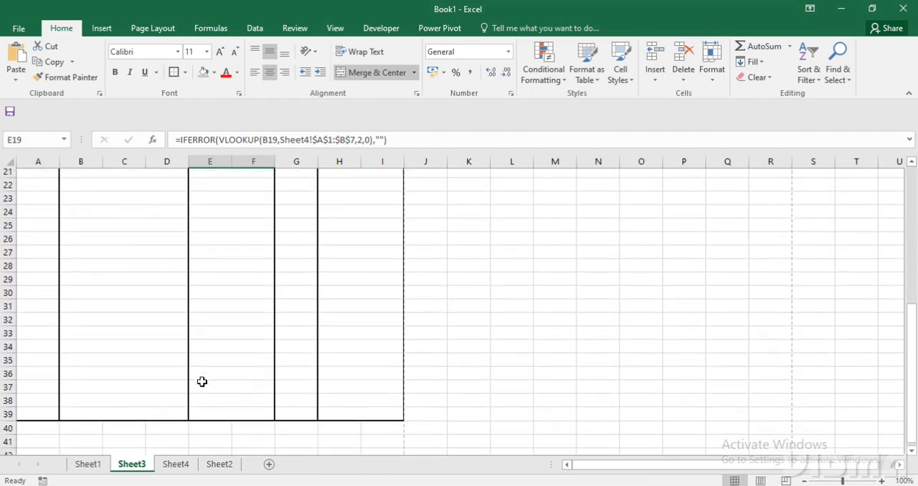
drag(249, 339, 309, 394)
drag(348, 341, 388, 416)
click(511, 351)
drag(250, 340, 389, 418)
click(476, 353)
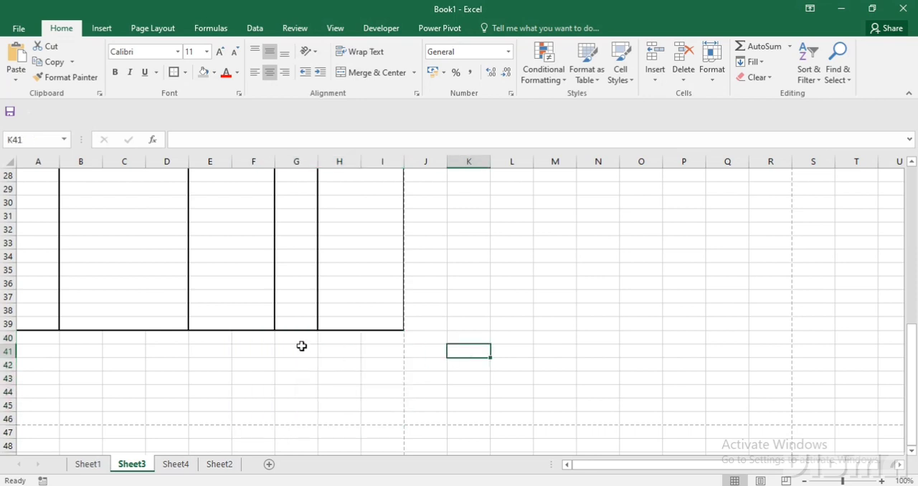
Merge F40:G46 and H40:I46 across each row, and put a thick outside border around the F40:I46 block.
drag(266, 338, 307, 416)
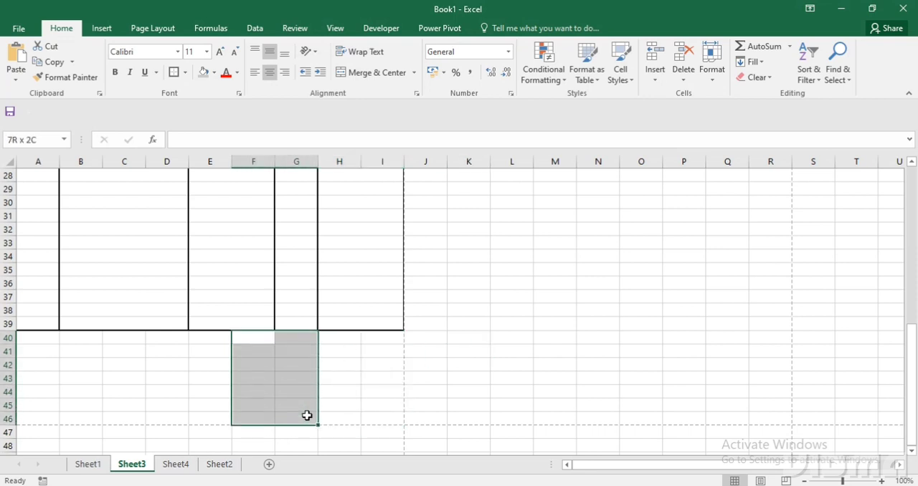
ctrl+drag(356, 339, 391, 422)
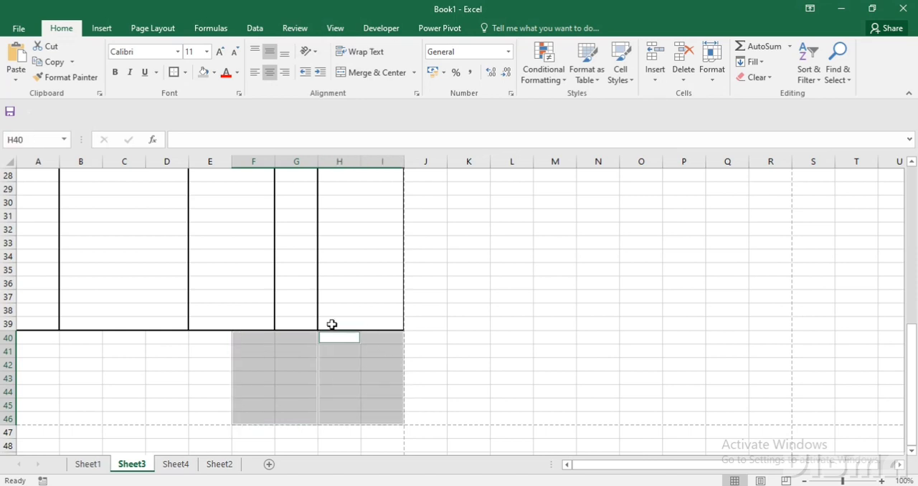
click(414, 73)
click(404, 104)
click(452, 310)
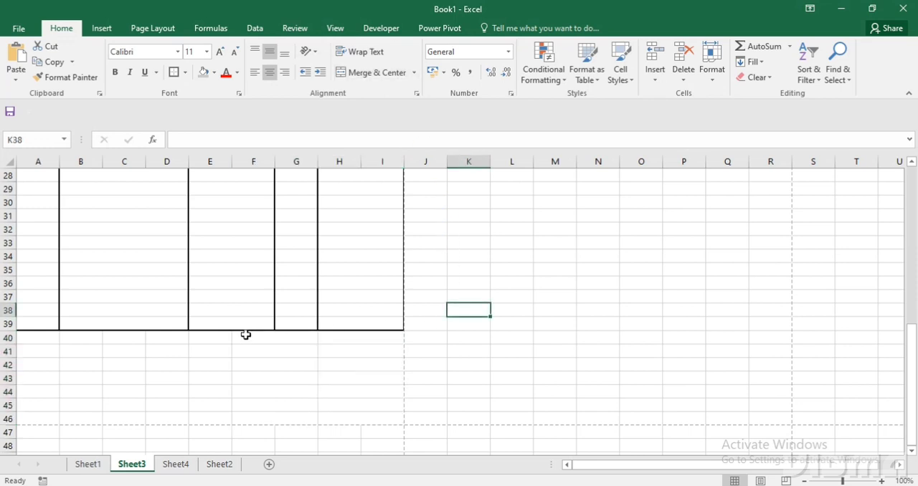
drag(245, 335, 369, 420)
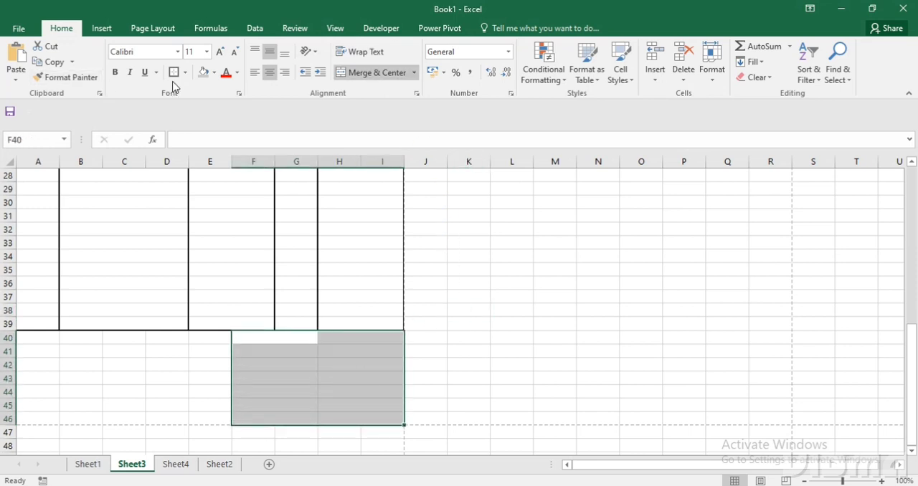
click(465, 324)
Enter the labels TOTAL, CGST, SGST and GRAND TOTAL in F40 to F43 of the summary block.
click(264, 342)
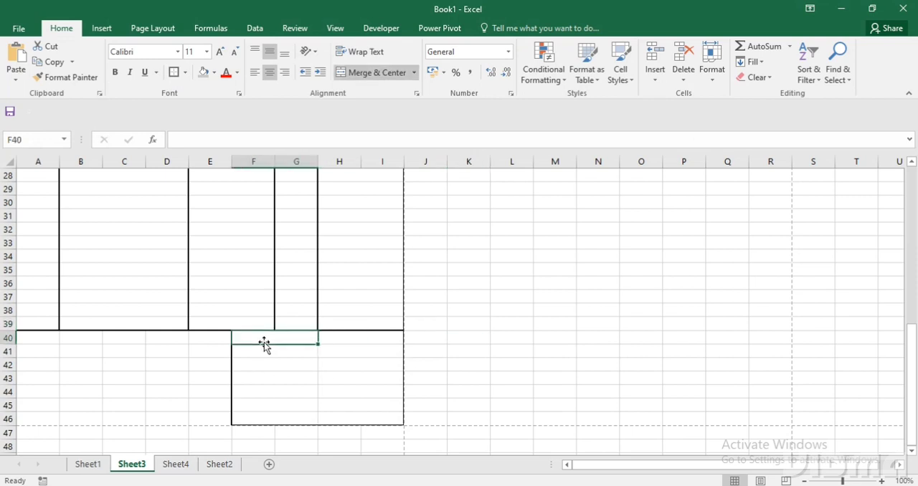
text(TOTAL)
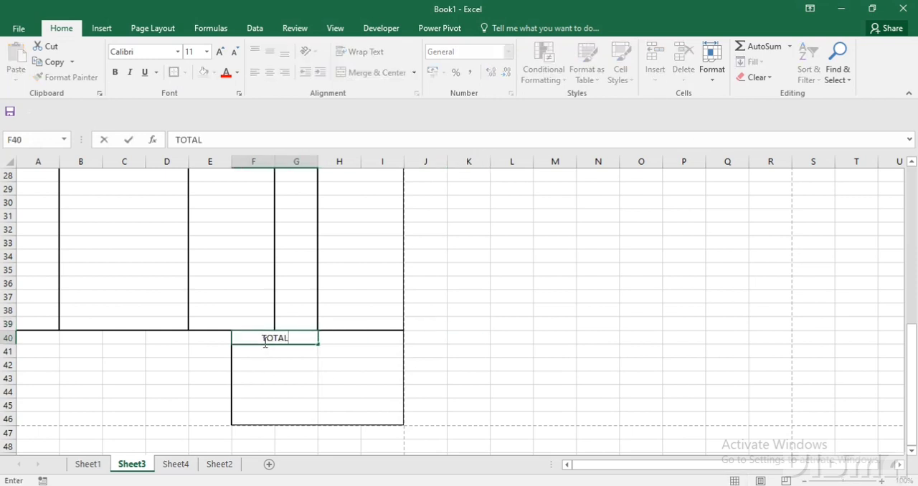
key(Return)
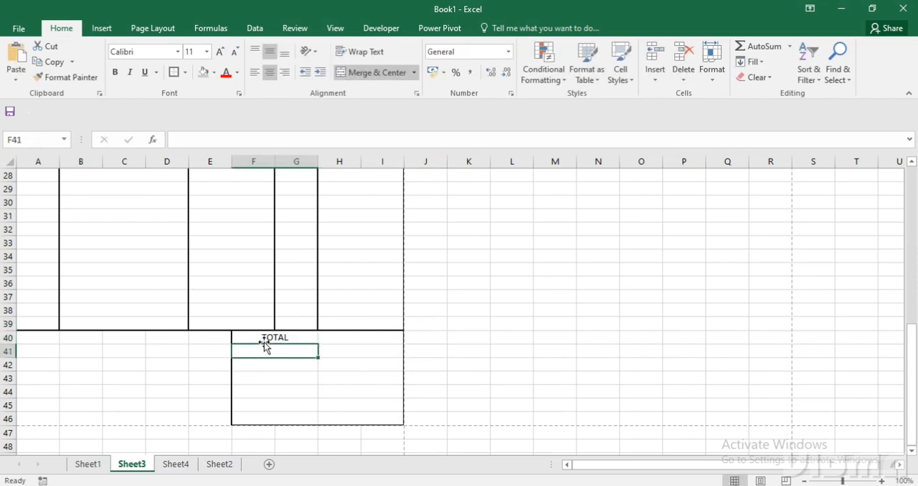
text(CGST)
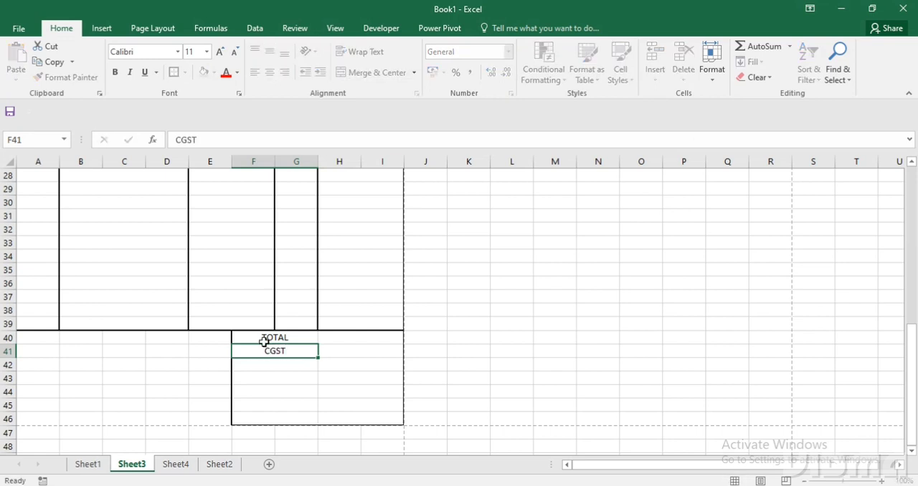
key(Return)
text(SGS)
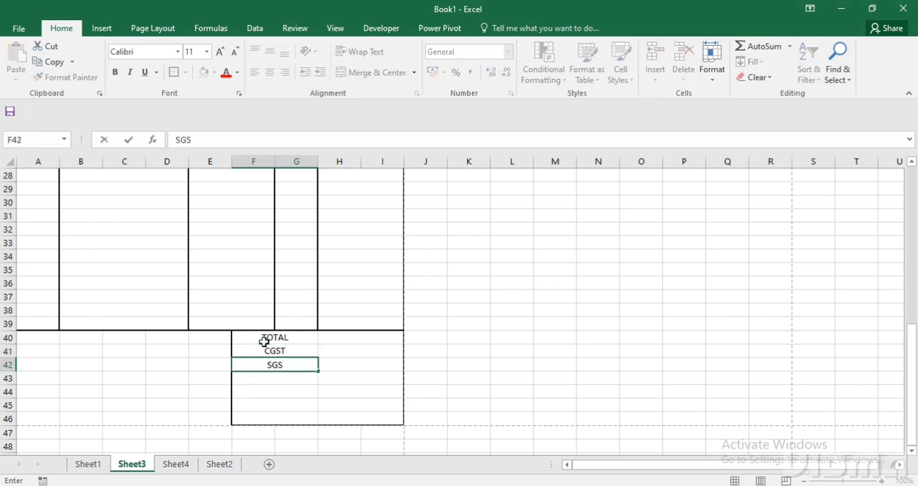
text(T)
key(Return)
text(GE)
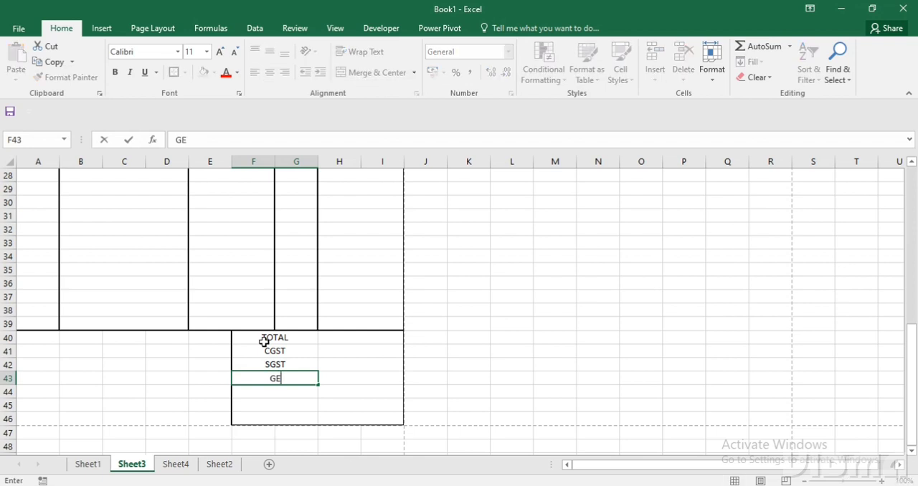
text(RAND TOTAL)
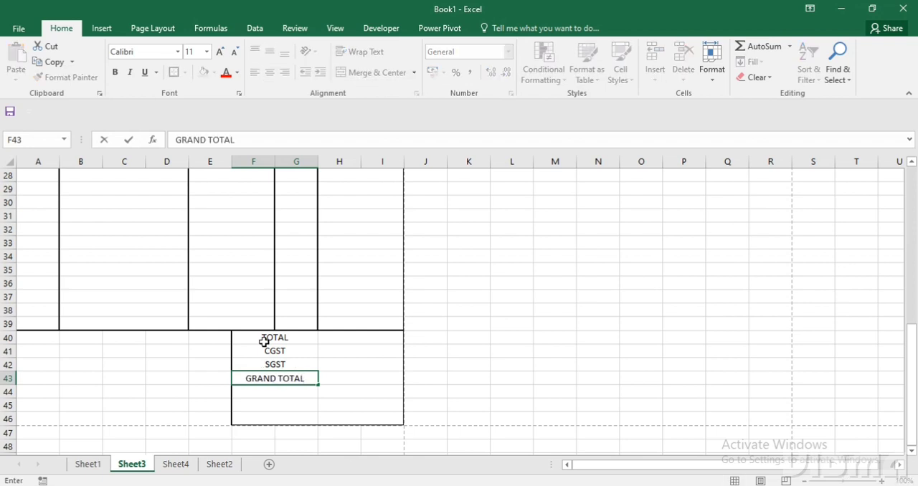
Enter a SUM formula beside TOTAL in H40 that adds the AMOUNT range H14:I39.
click(346, 334)
text(=)
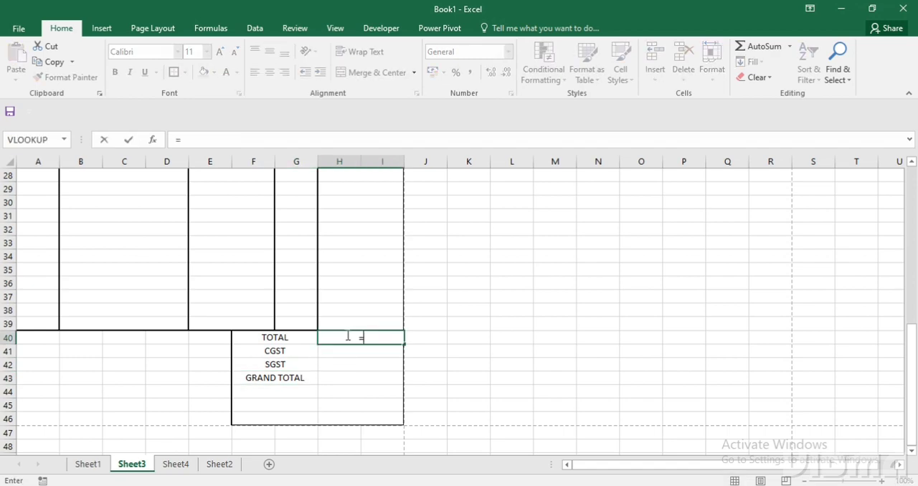
text(SUM()
scroll(360, 343, up, 5)
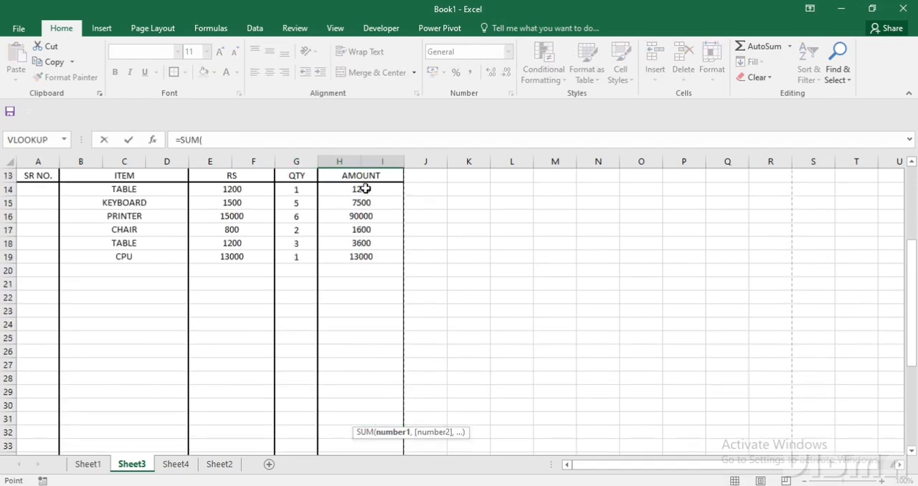
drag(365, 188, 357, 378)
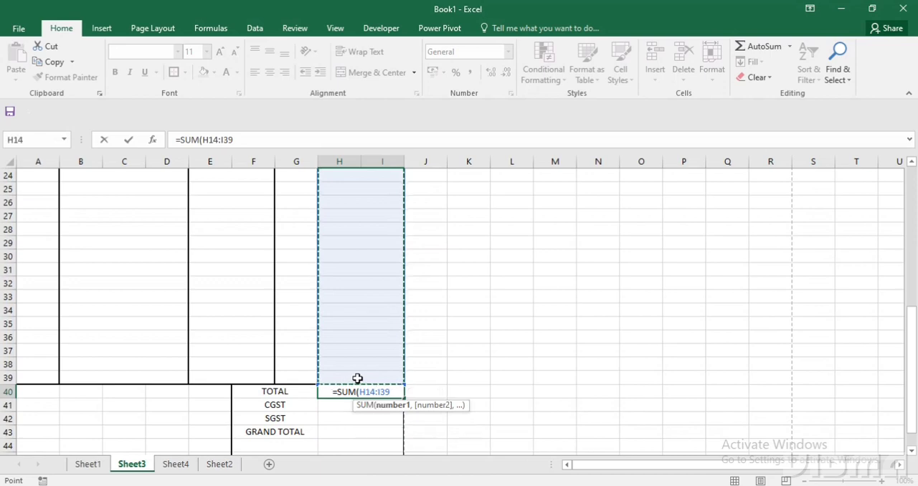
text())
key(Return)
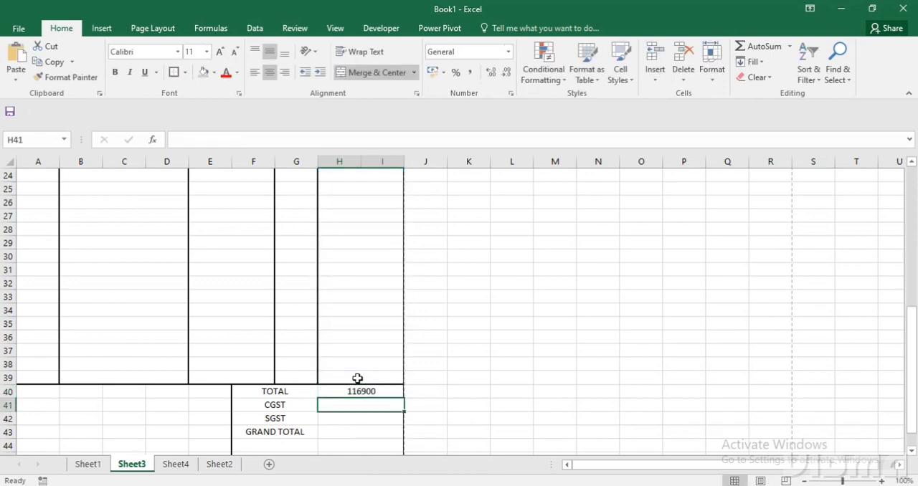
Calculate CGST in H41 as 5% of the total with the formula =H40*5%.
scroll(353, 405, down, 1)
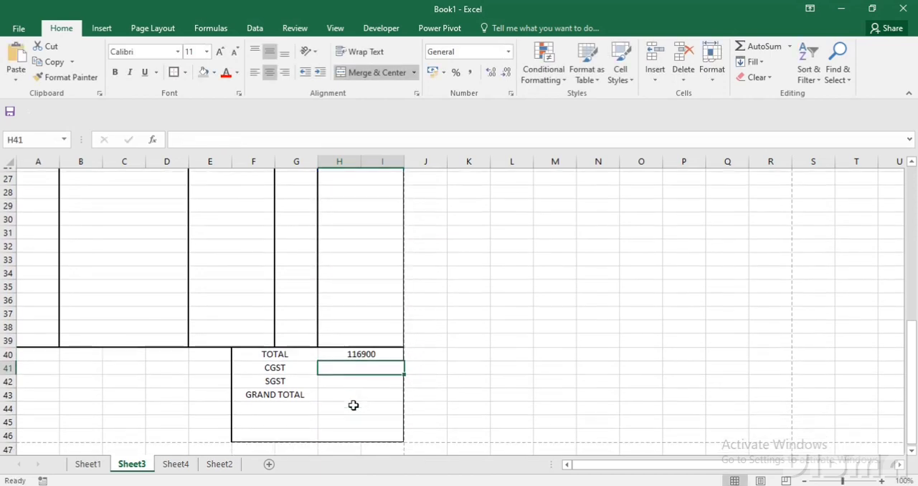
text(=)
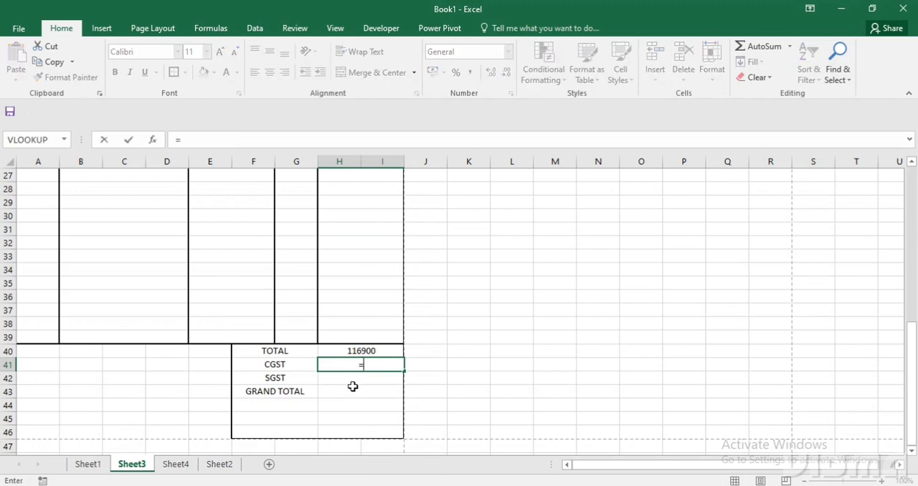
key(Up)
text(*)
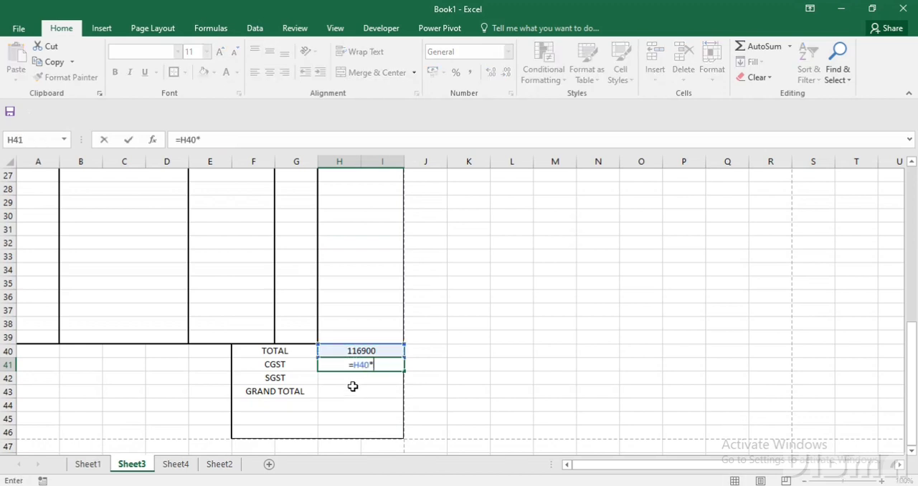
text(5%)
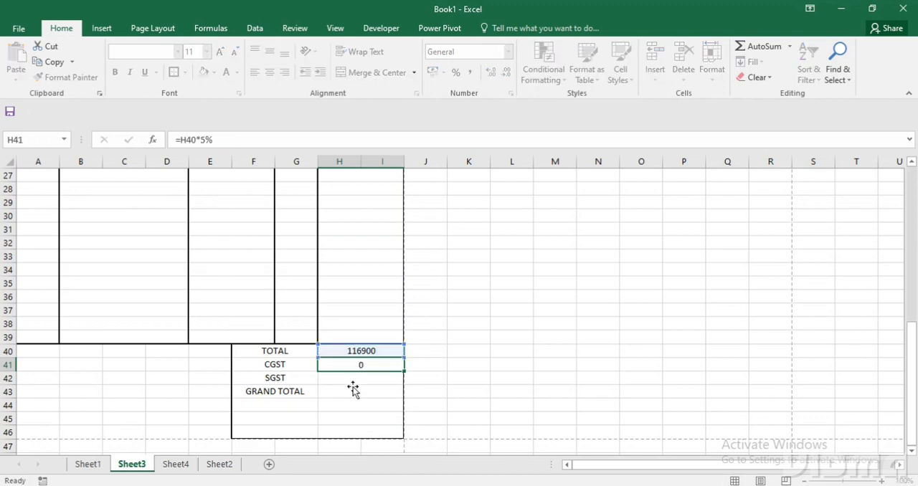
key(Return)
Calculate SGST in H42 as 5% of the total with the formula =H40*5%.
text(=)
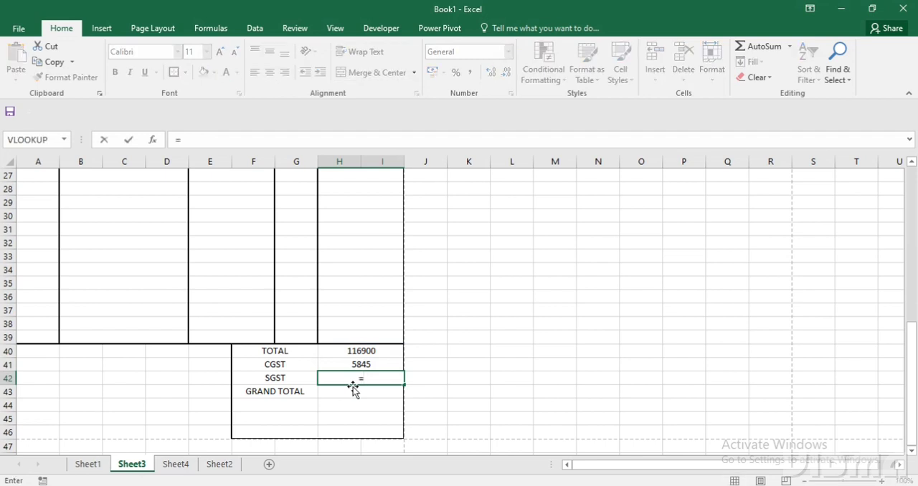
key(Up)
key(Up)
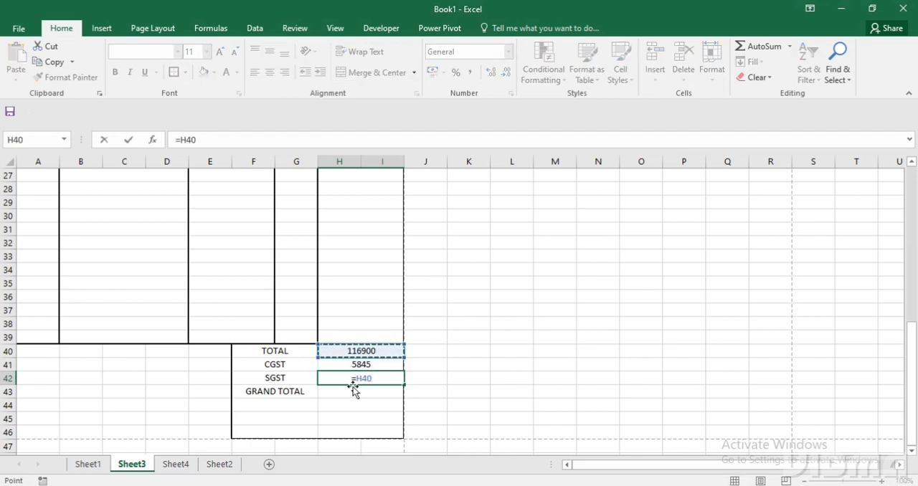
text(*5%)
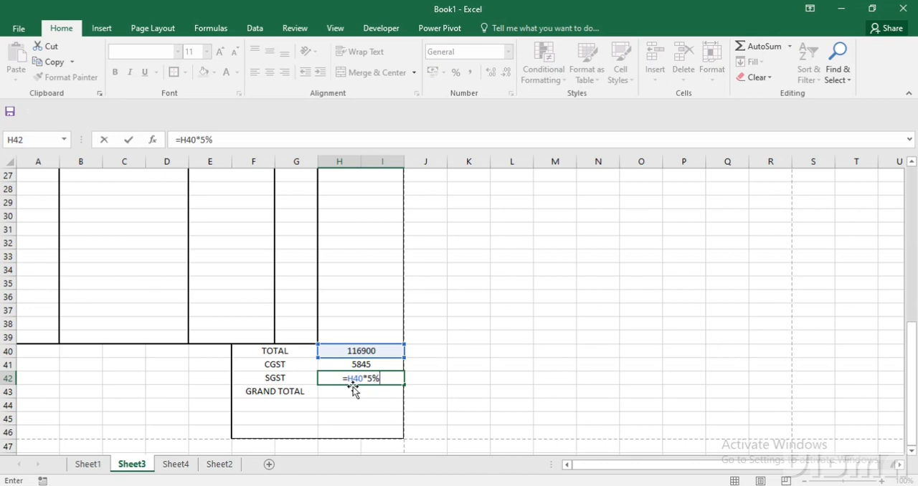
key(Return)
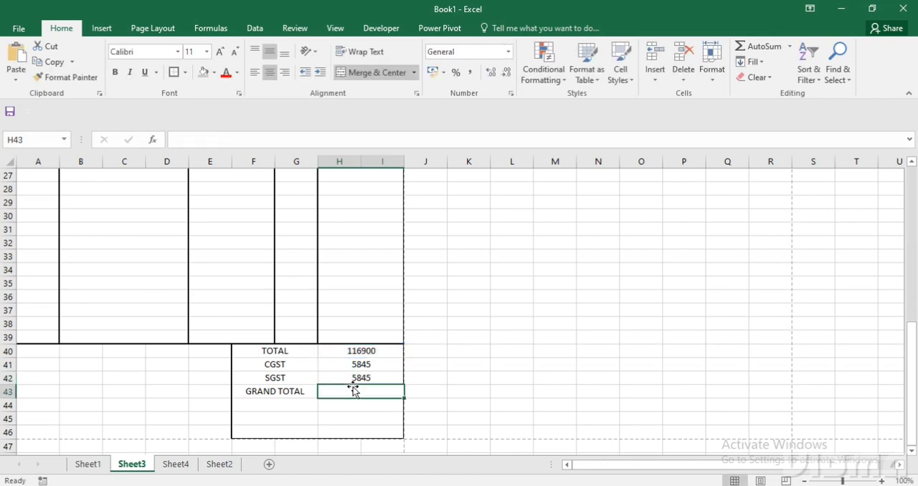
Calculate GRAND TOTAL in H43 by adding the total and both taxes with =H40+H41+H42.
text(=)
key(Up)
key(Up)
key(Up)
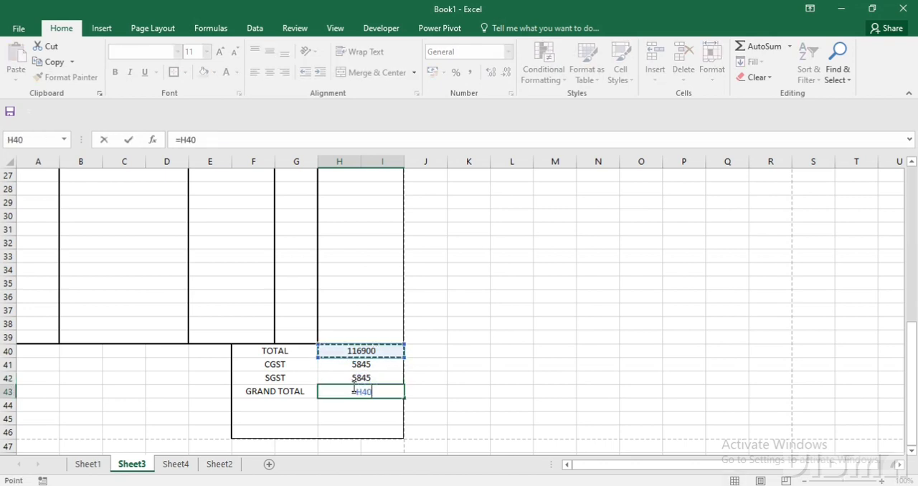
text(+)
key(Up)
key(Up)
text(+)
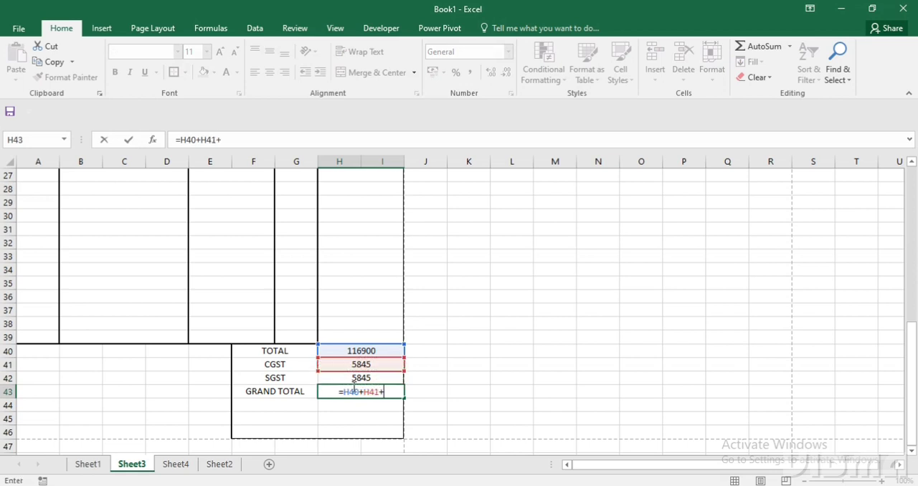
key(Up)
text(+)
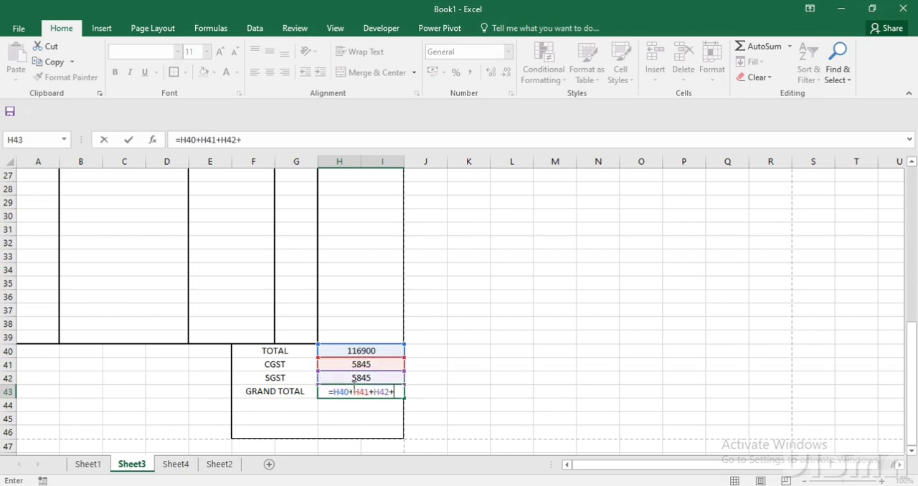
key(BackSpace)
key(Return)
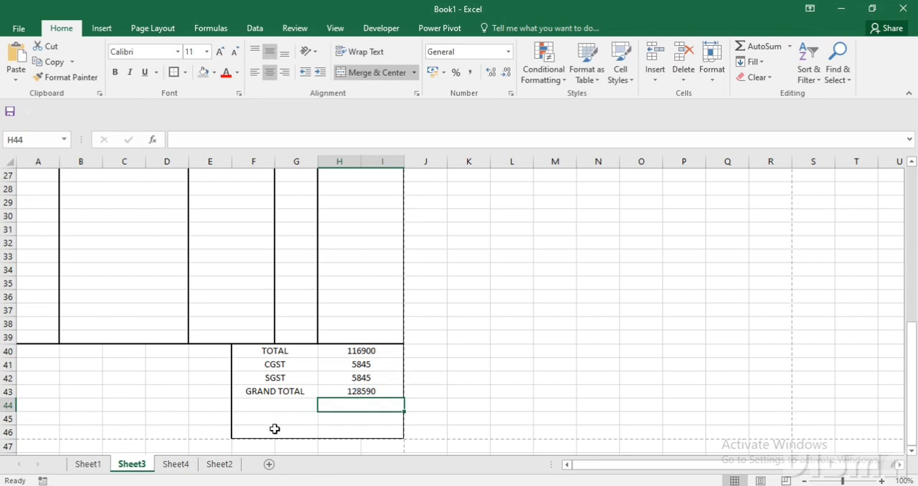
Merge and center F46:I46 and enter SIGNATURE followed by a dotted line in it.
drag(274, 428, 340, 428)
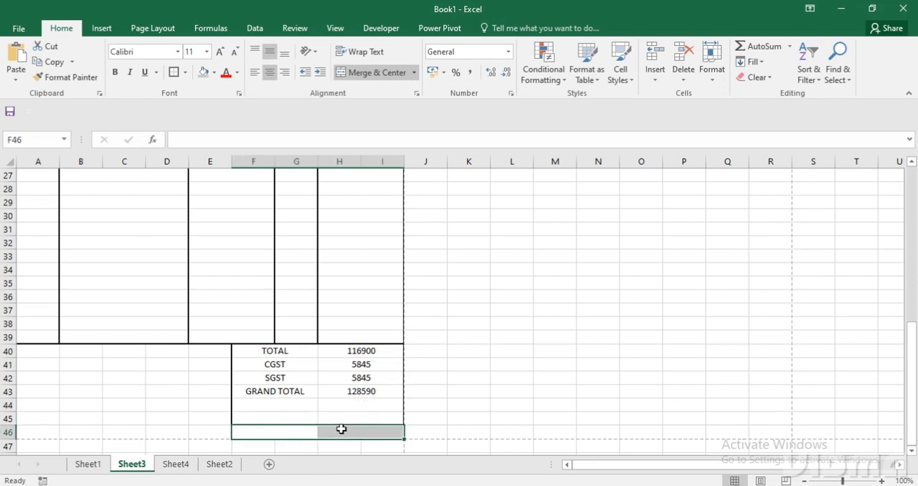
click(373, 73)
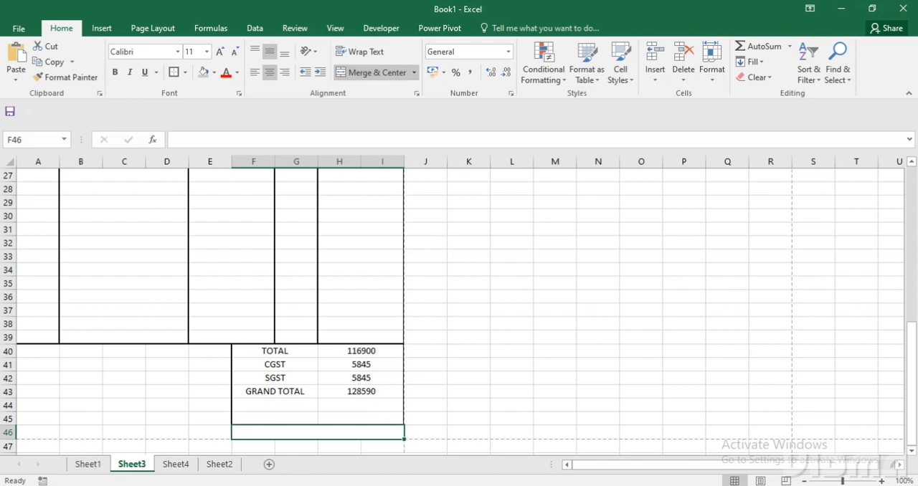
text(SIG)
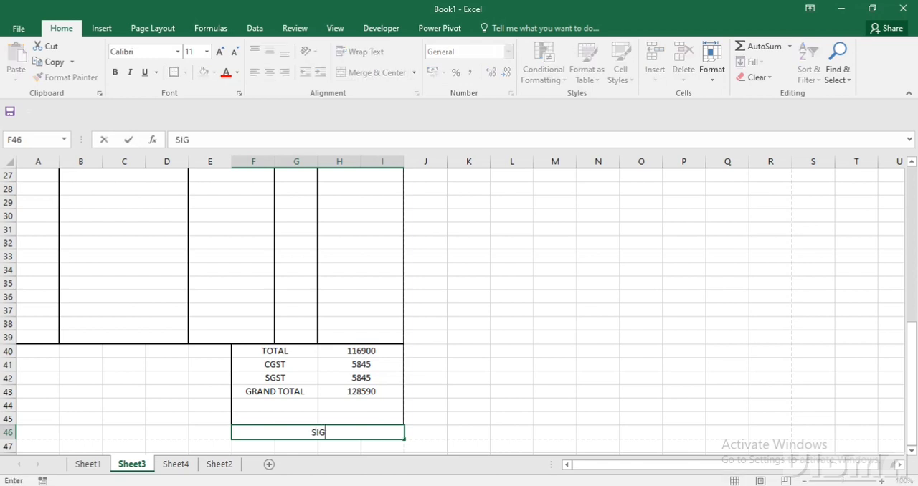
text(NATURE.)
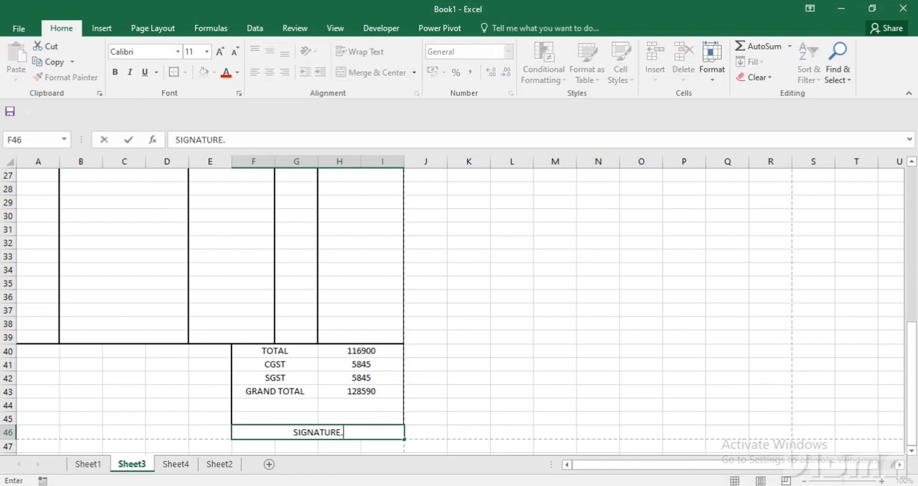
text(...................................)
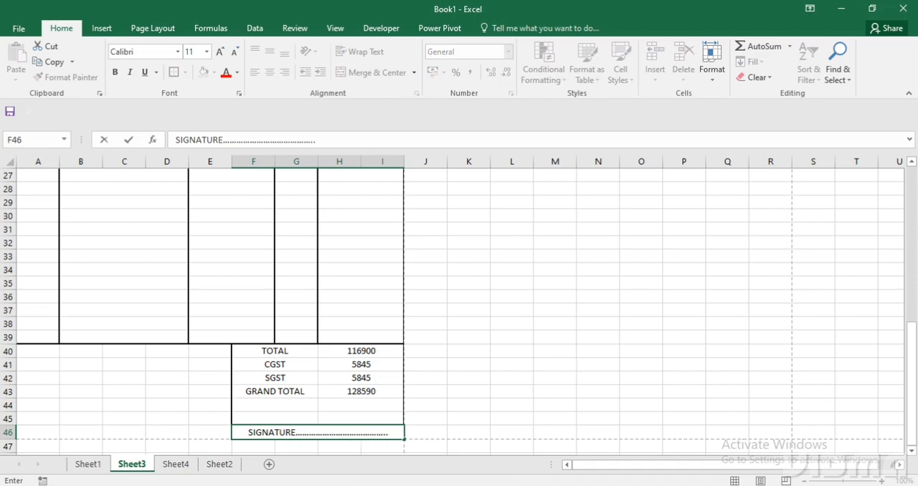
click(175, 362)
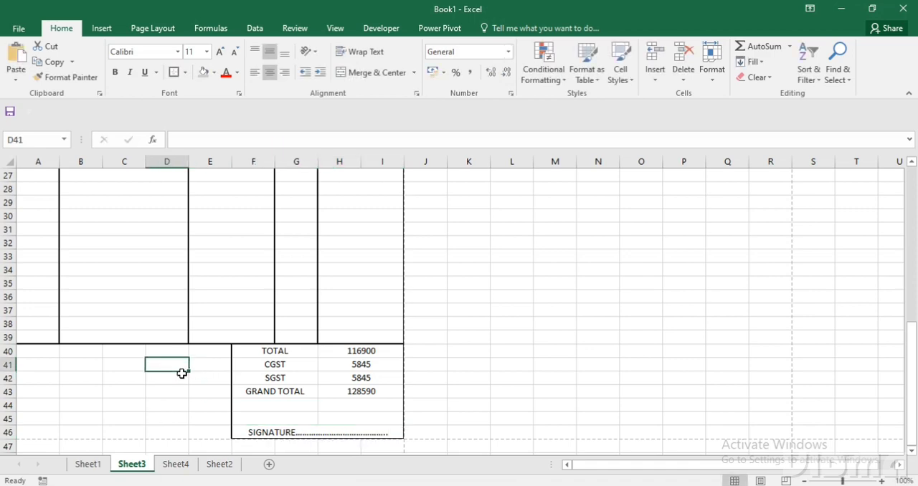
Open the print preview of the invoice on Sheet3.
scroll(182, 373, up, 9)
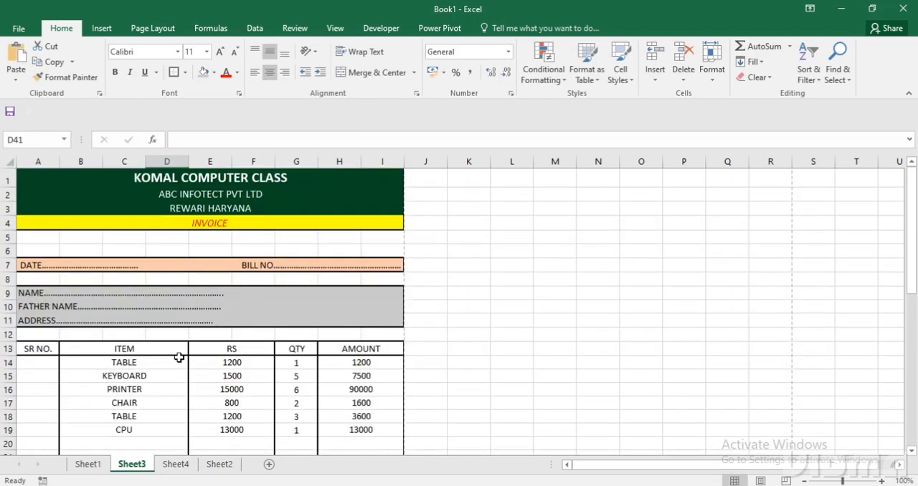
key(ctrl+p)
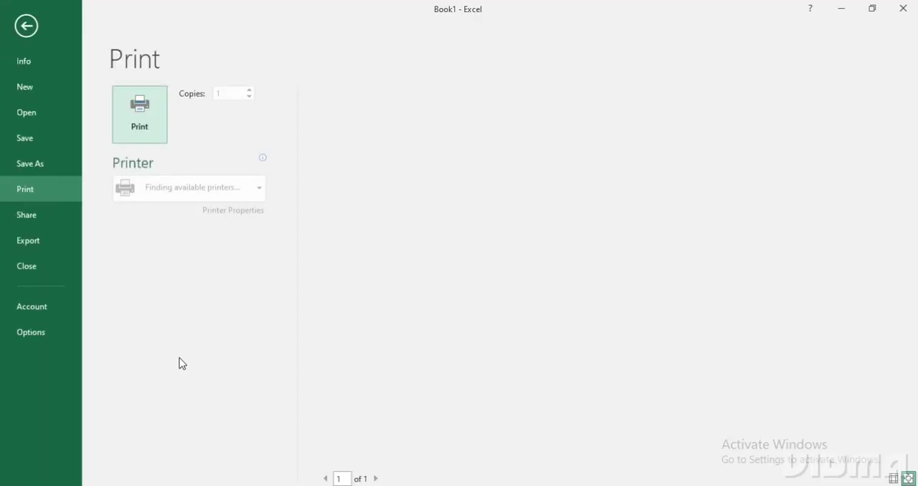
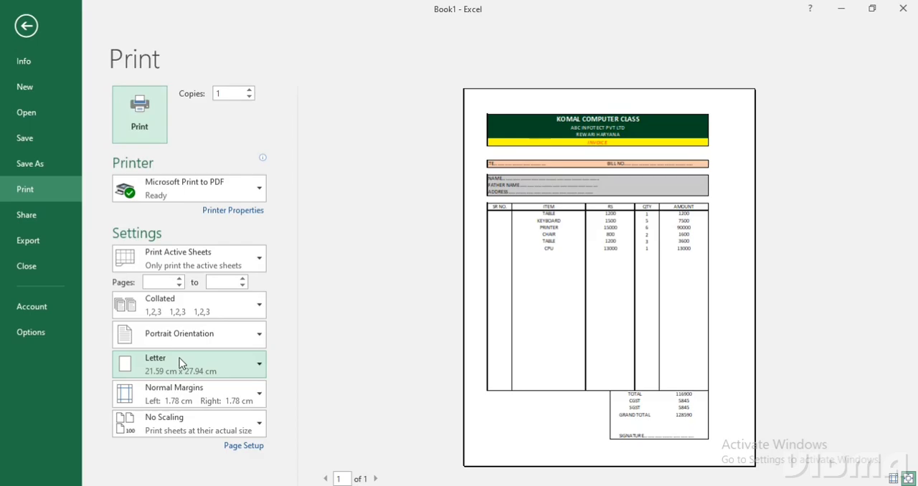
Close the print preview and return to the invoice on Sheet3.
key(Escape)
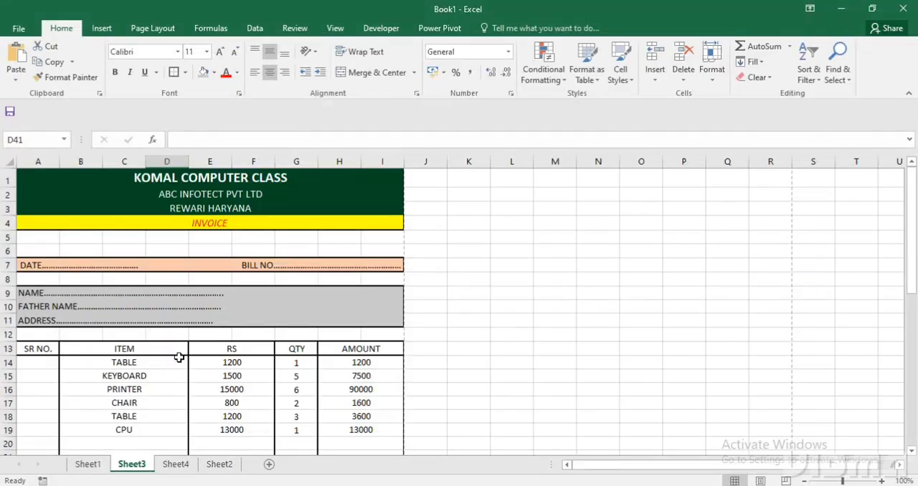